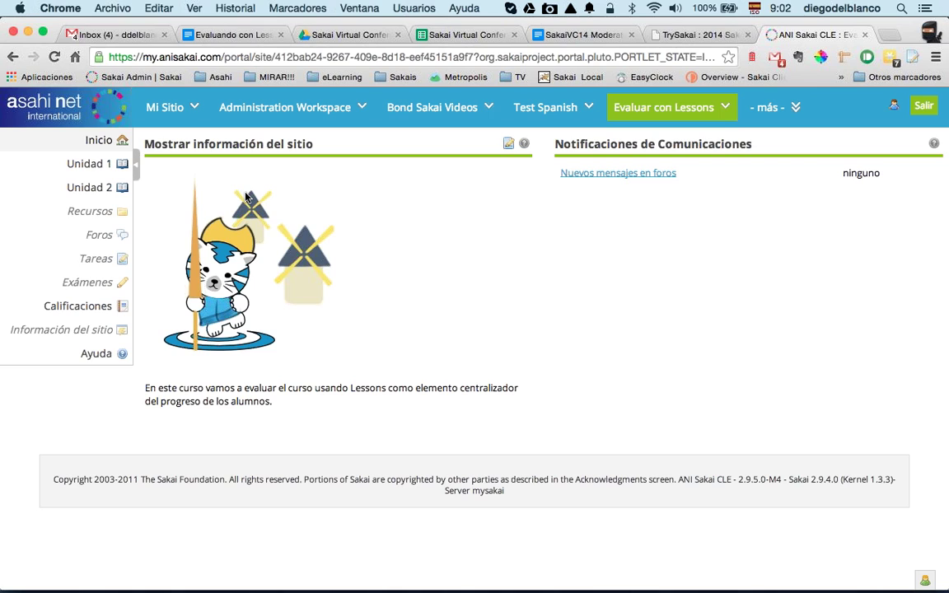
Step: Open the course gradebook (Calificaciones), then the Tareas assignments list
double_click(752, 479)
left_click(699, 424)
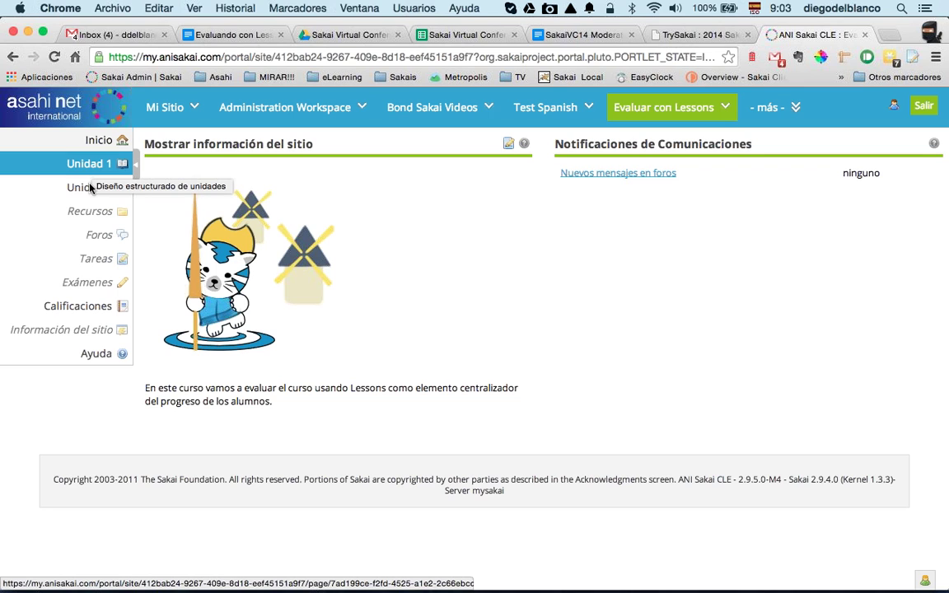
left_click(90, 310)
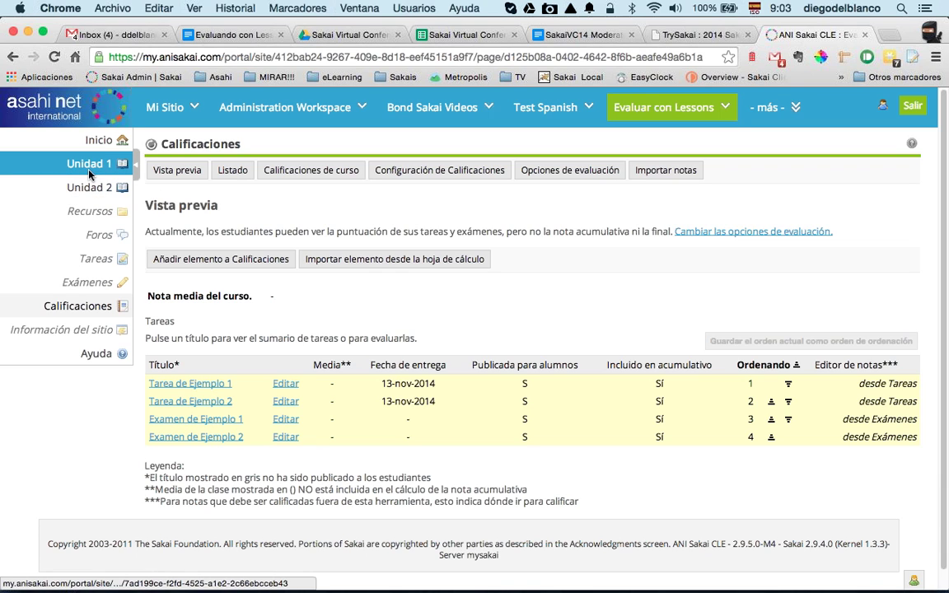
left_click(99, 263)
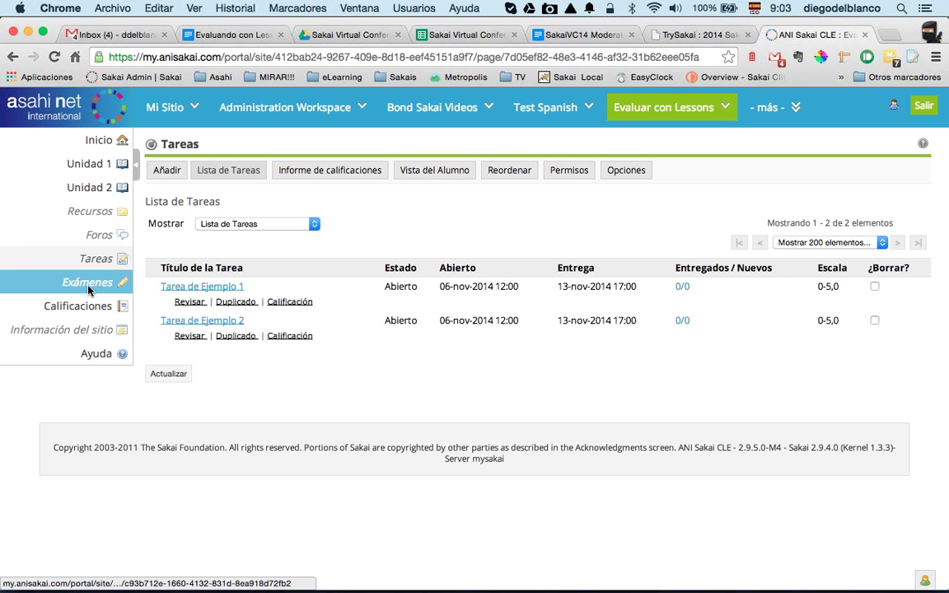
Step: Review published and pending exams in Exámenes, return to Calificaciones, then open Unidad 1
left_click(112, 284)
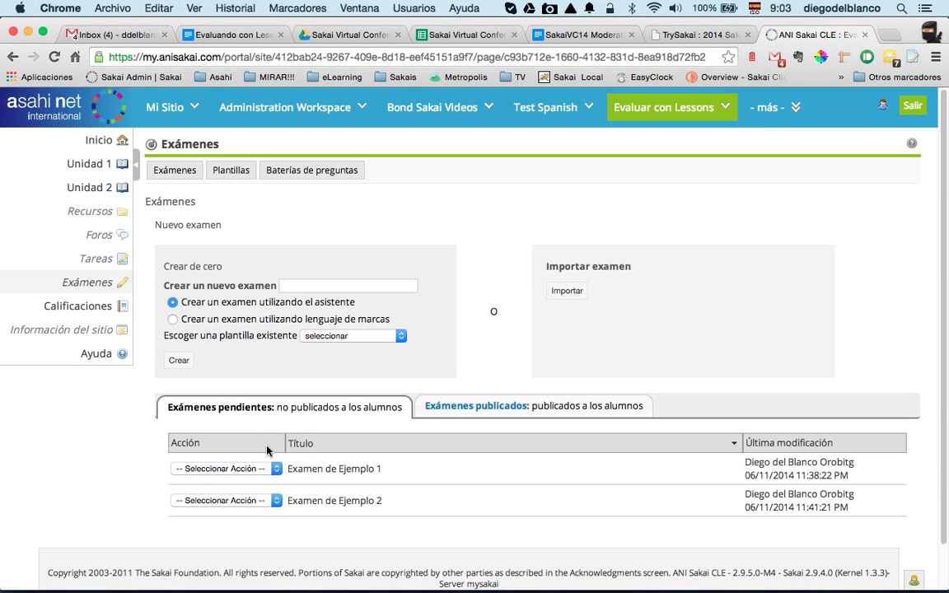
left_click(459, 412)
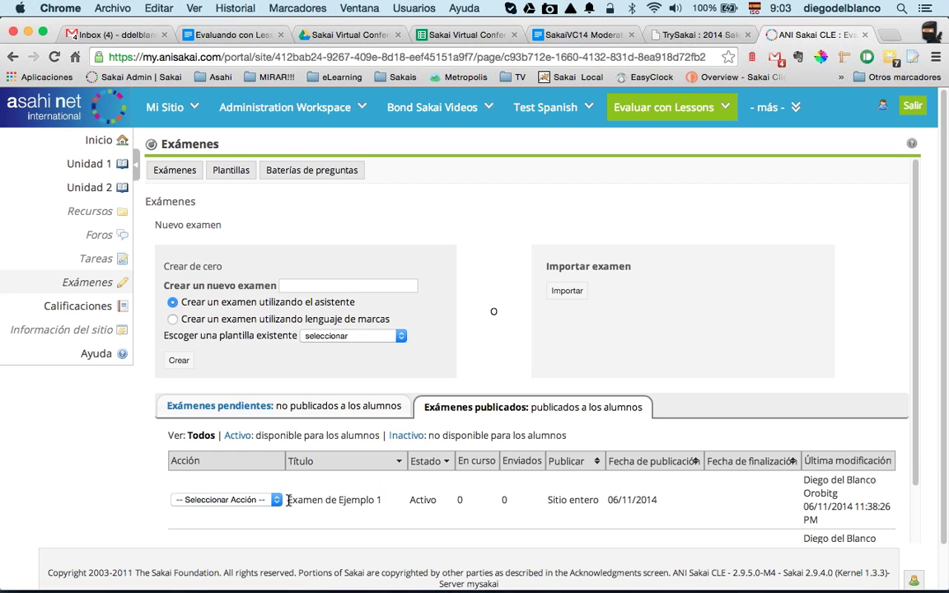
scroll(289, 500, "down", 3)
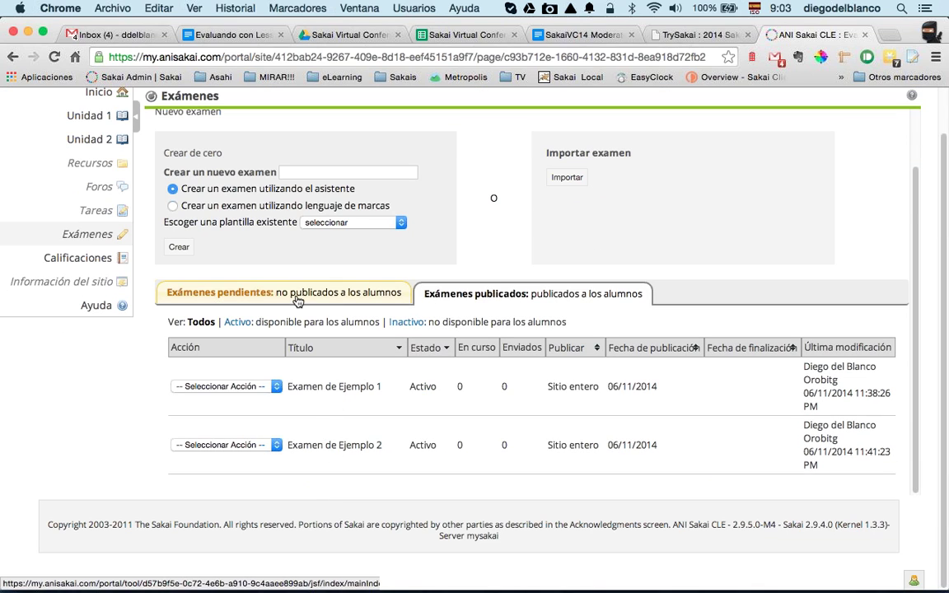
left_click(237, 301)
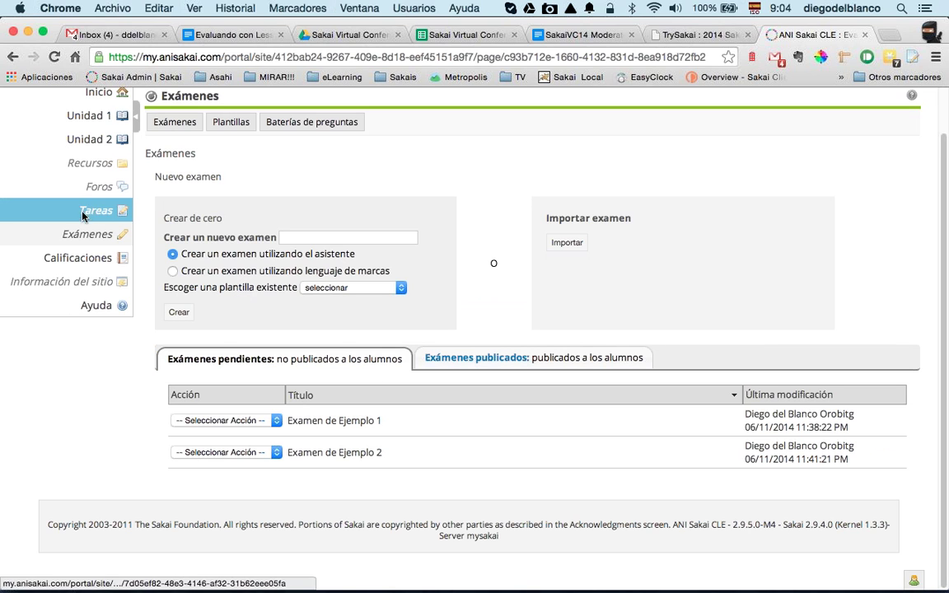
left_click(72, 260)
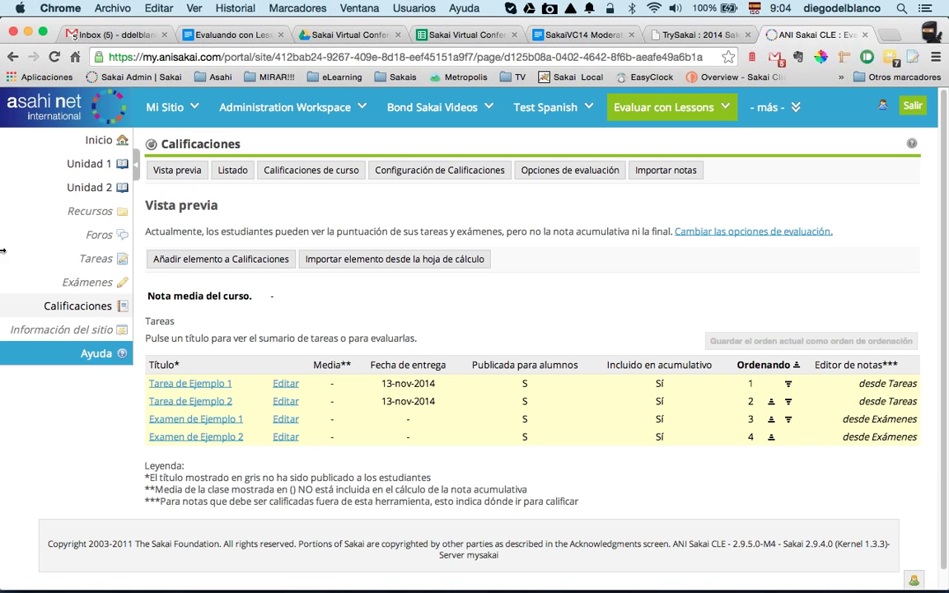
left_click(90, 168)
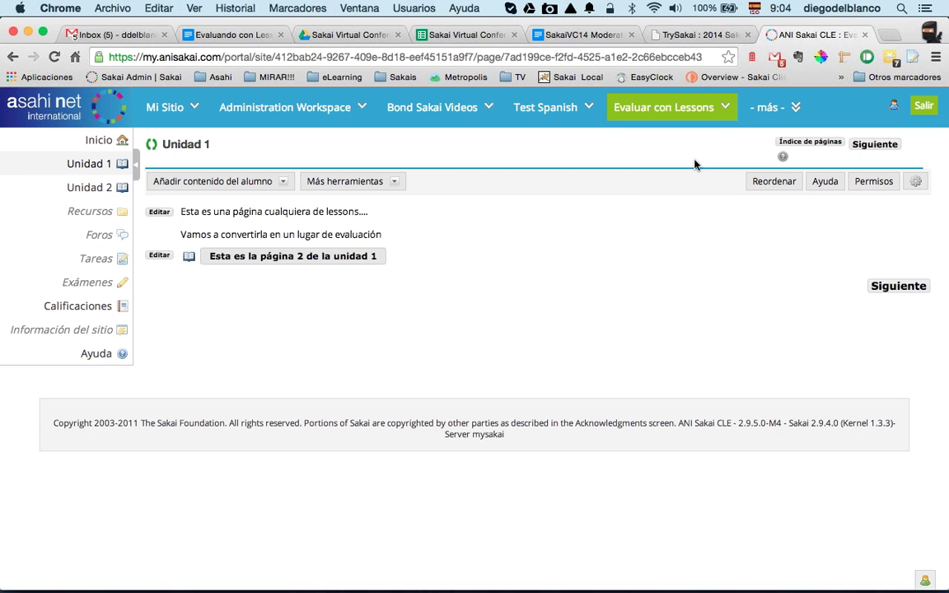
left_click(812, 142)
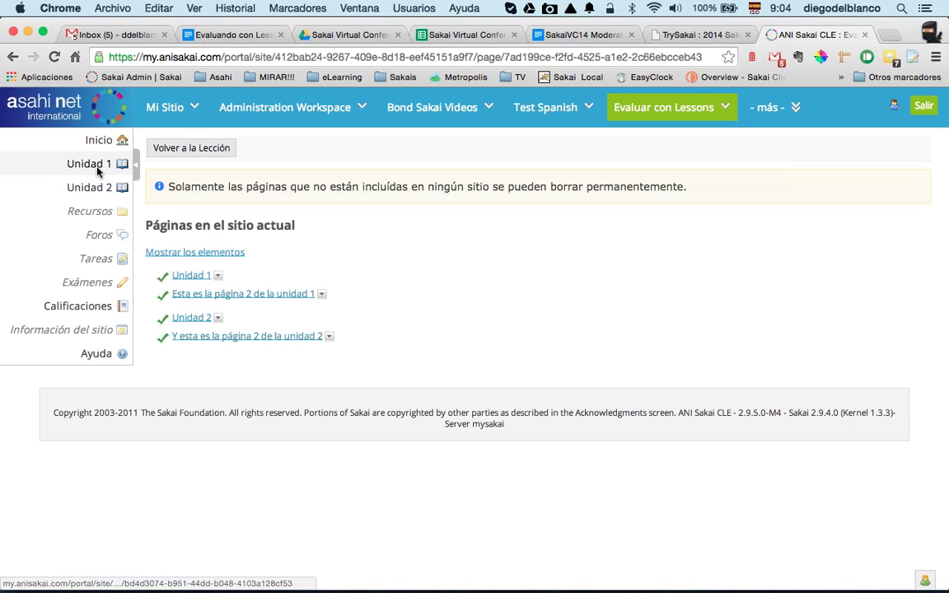
left_click(161, 154)
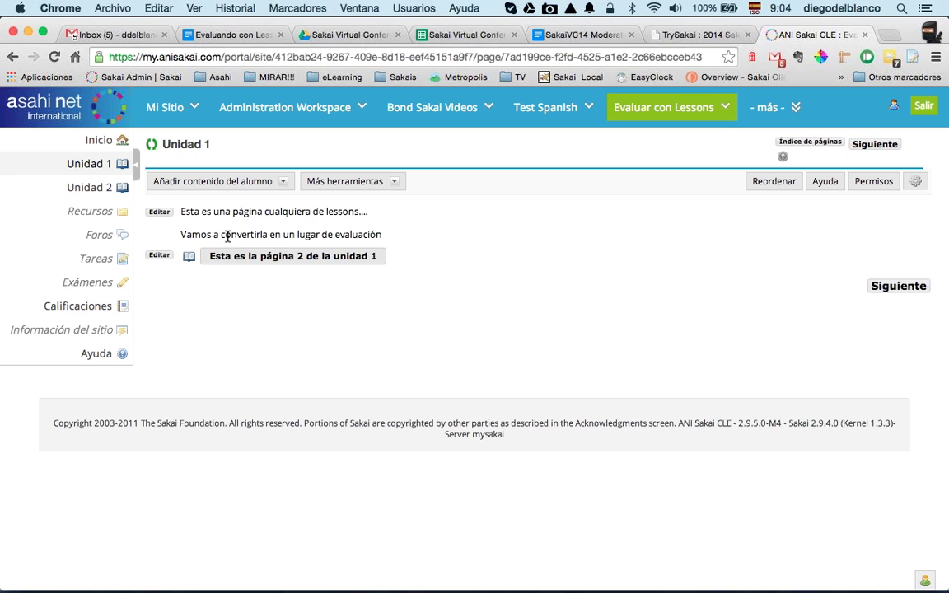
left_click(100, 237)
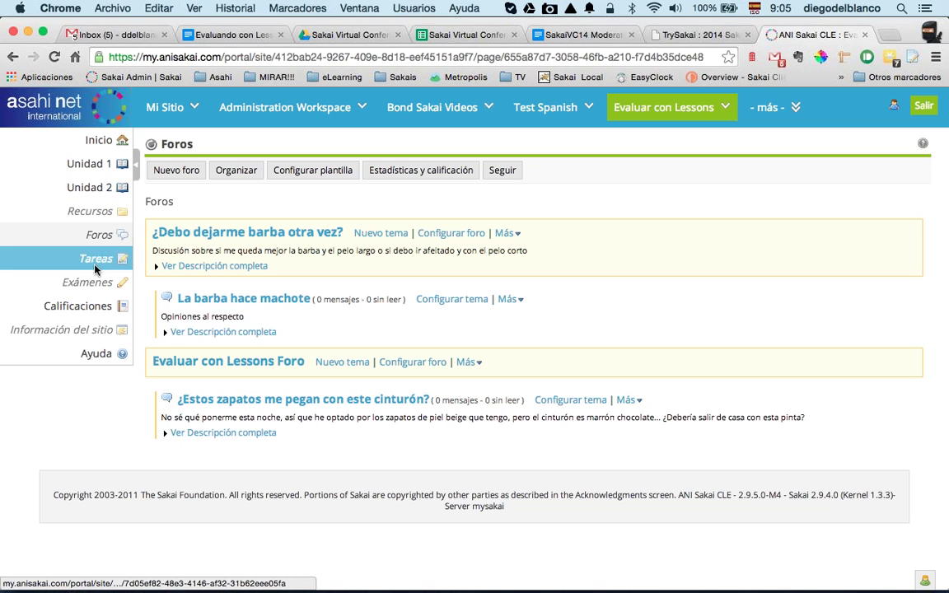
left_click(86, 308)
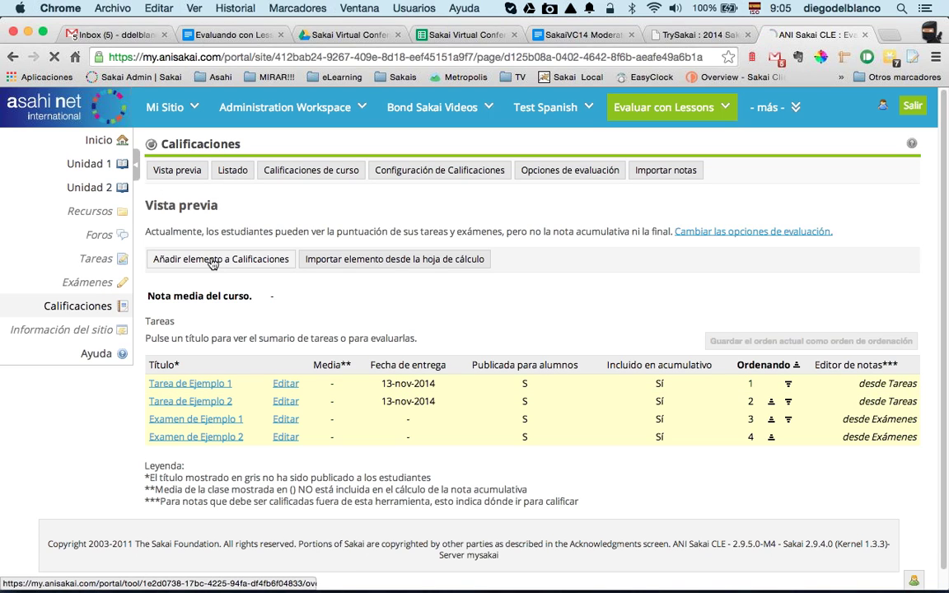
Step: Add gradebook items Foro 1 and Foro 2, worth 5 points each
left_click(213, 261)
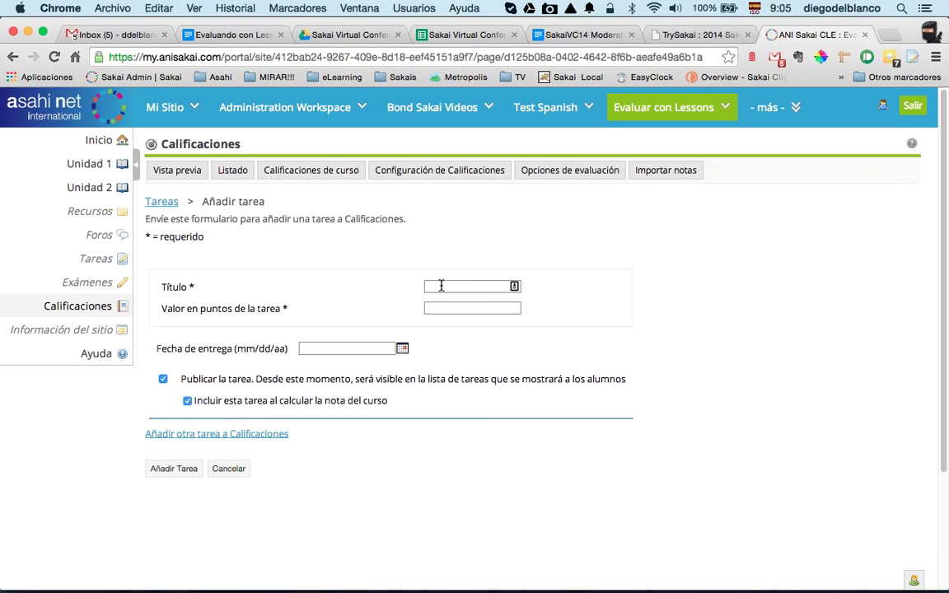
left_click(442, 286)
type("Foro 1")
key("Tab")
type("5")
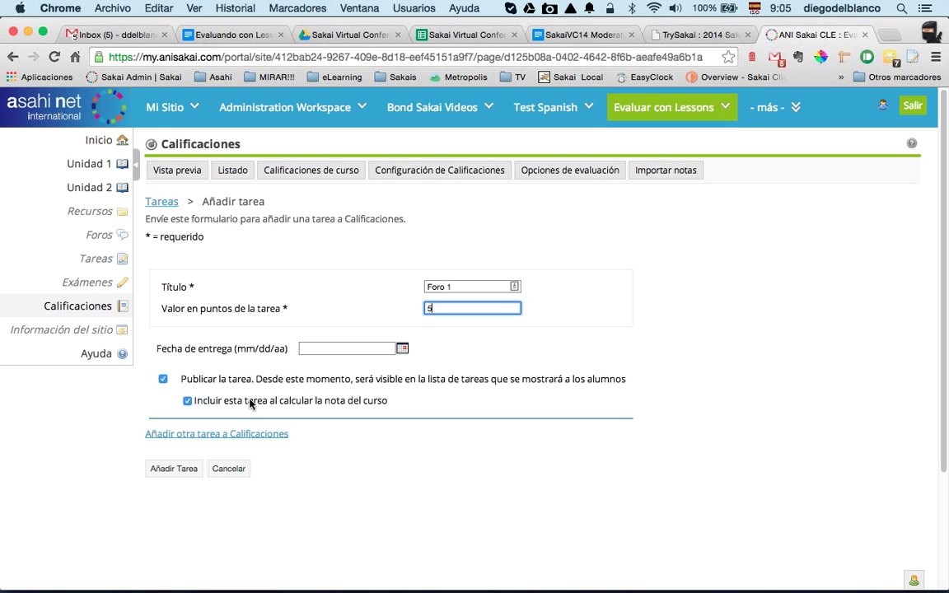
left_click(192, 439)
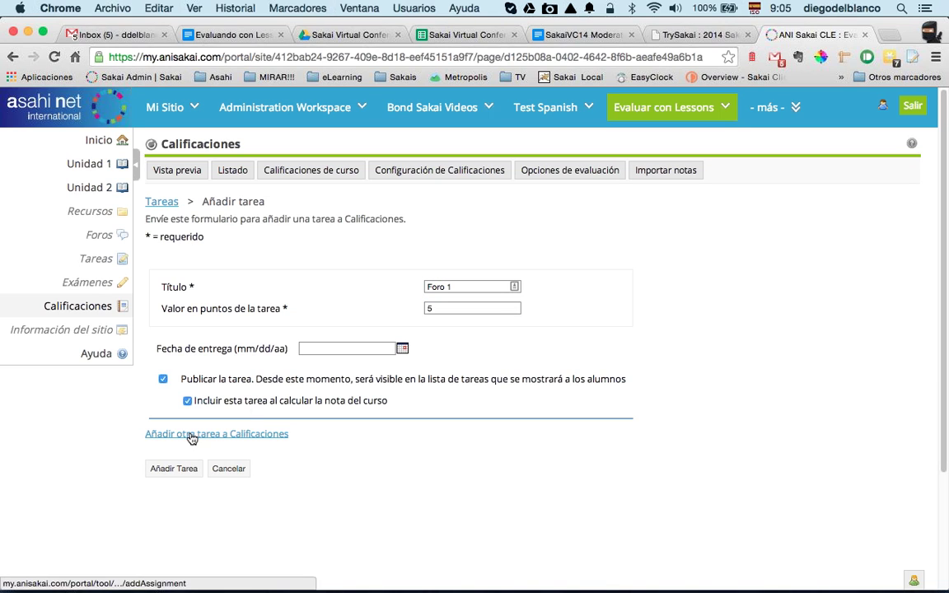
left_click(418, 385)
type("Foro 2")
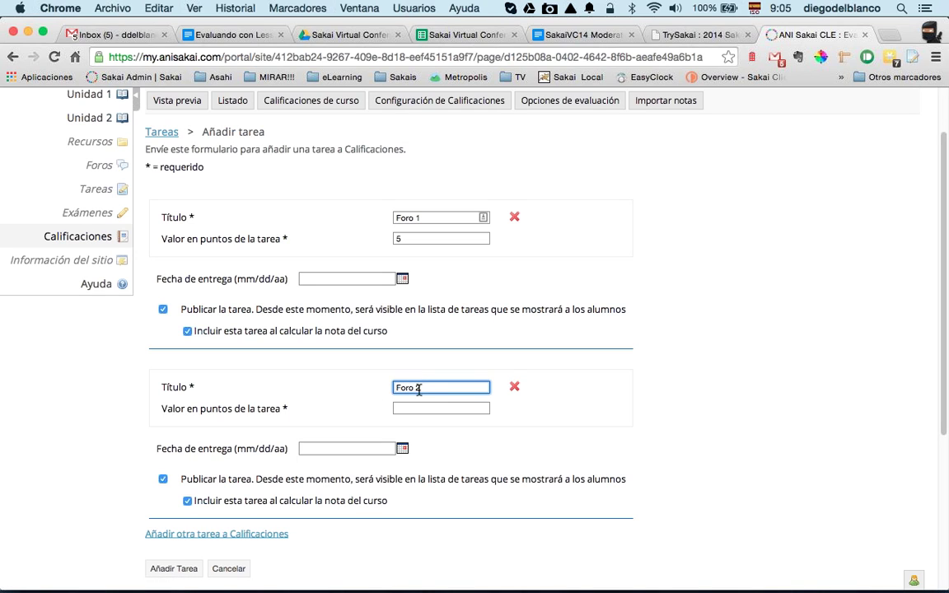
left_click(425, 407)
type("5")
left_click(171, 569)
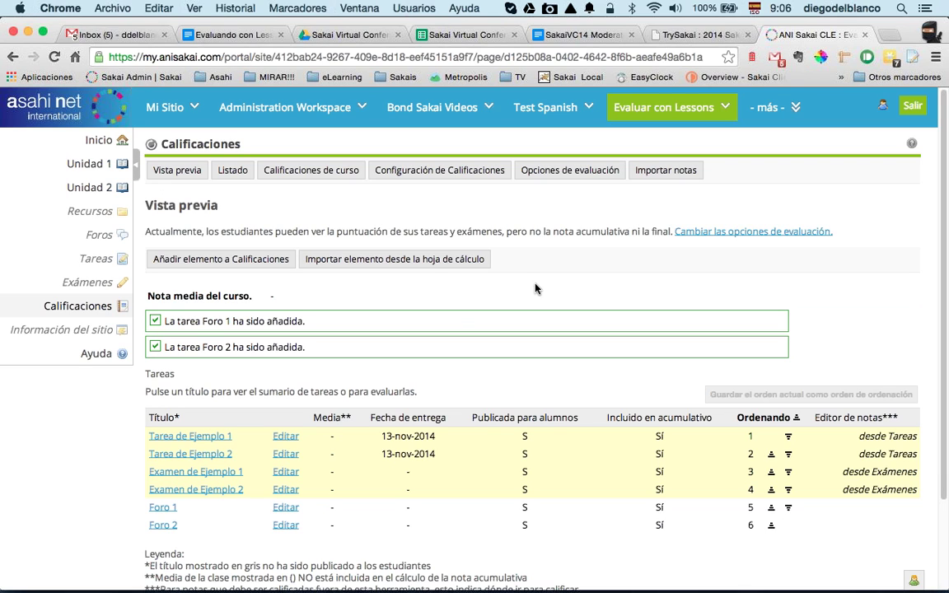
left_click(469, 172)
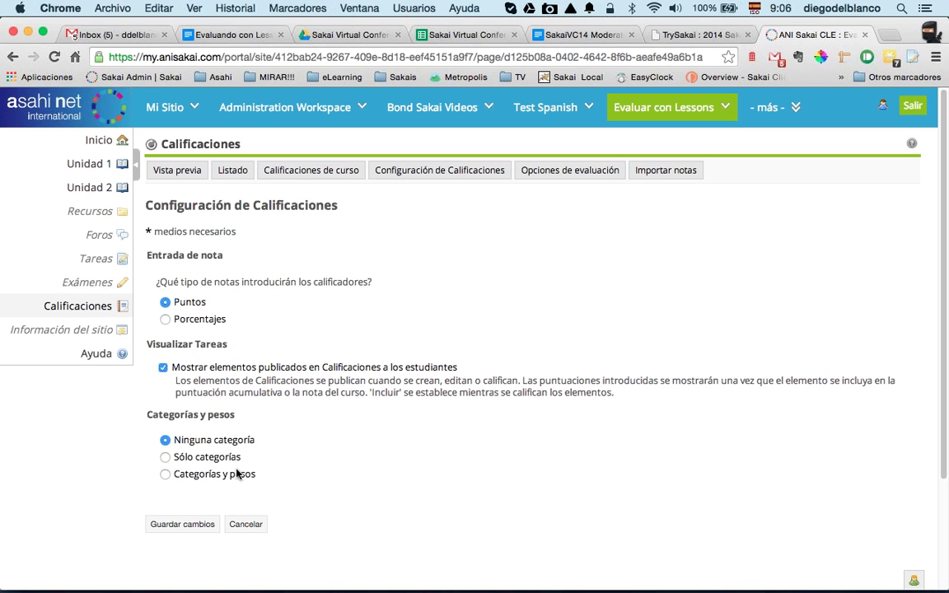
Step: Switch to weighted categories and add Tareas (20%) and Exámenes (25%)
left_click(181, 475)
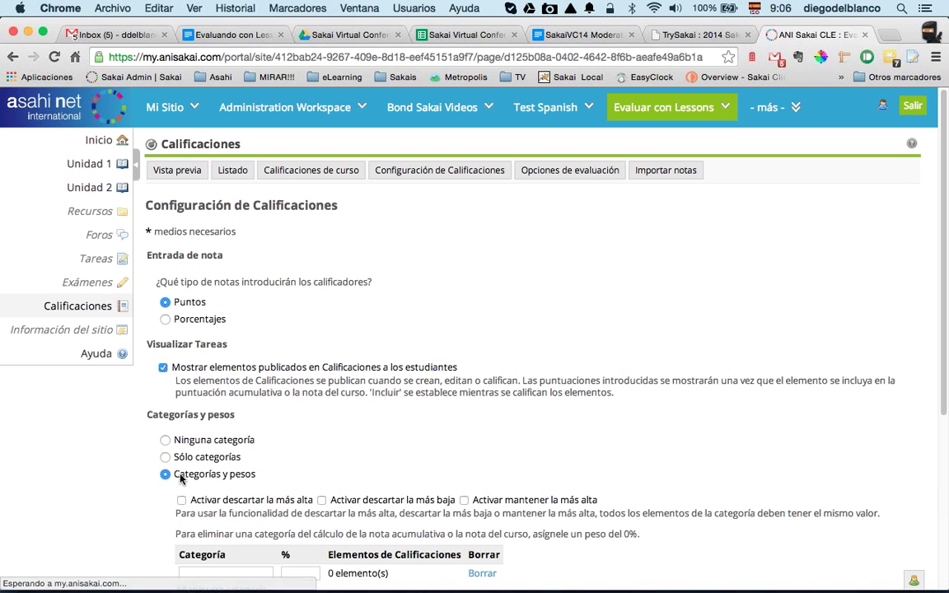
left_click(225, 371)
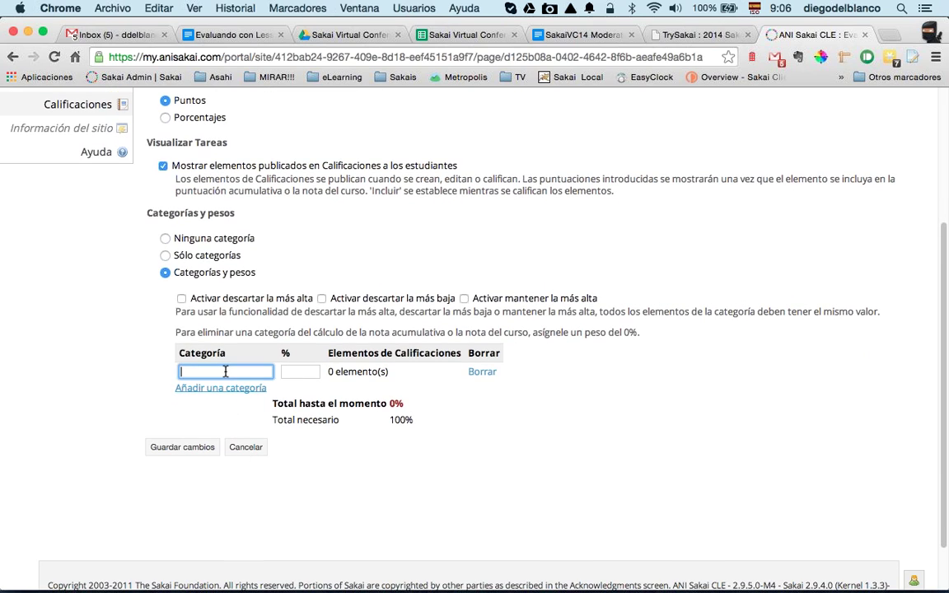
type("Tareas")
left_click(293, 373)
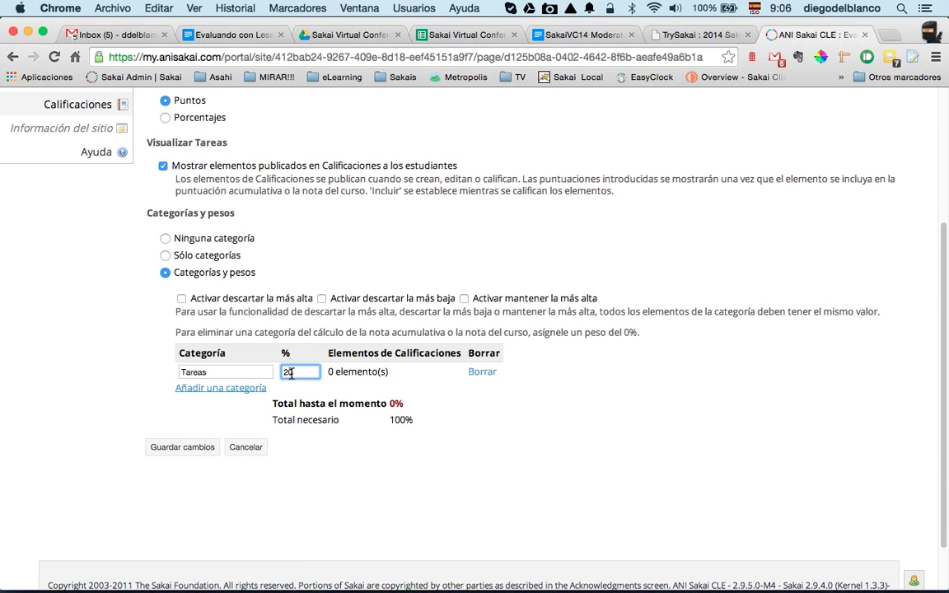
left_click(248, 388)
left_click(212, 523)
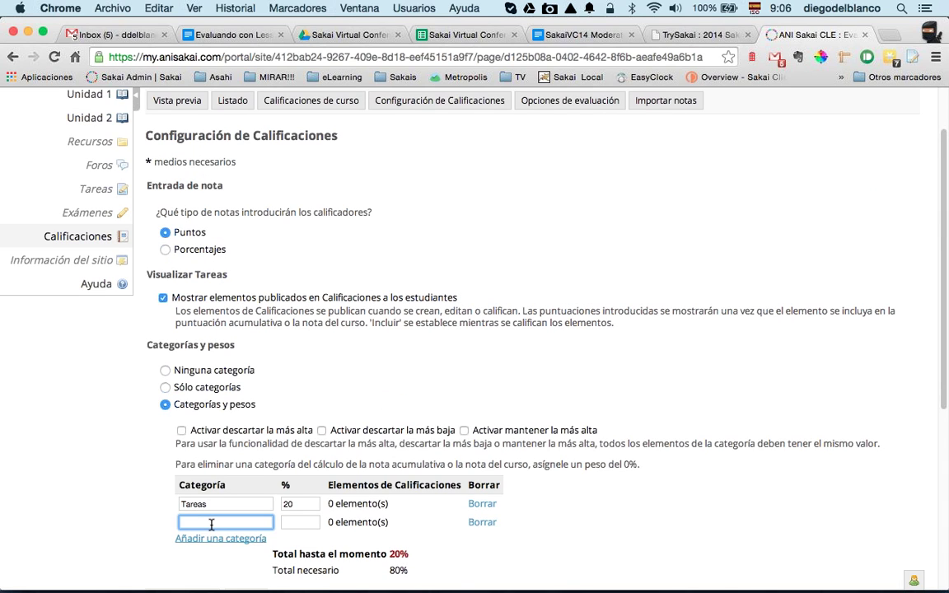
type("Exámenes")
left_click(289, 523)
type("25")
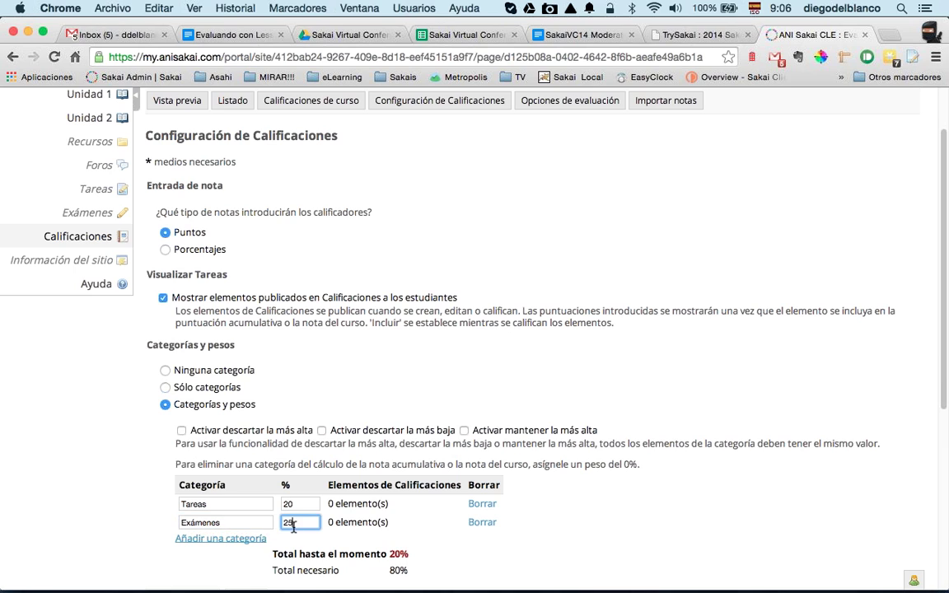
Step: Add the Foros category at 25% and the Otros category at 20%
left_click(237, 540)
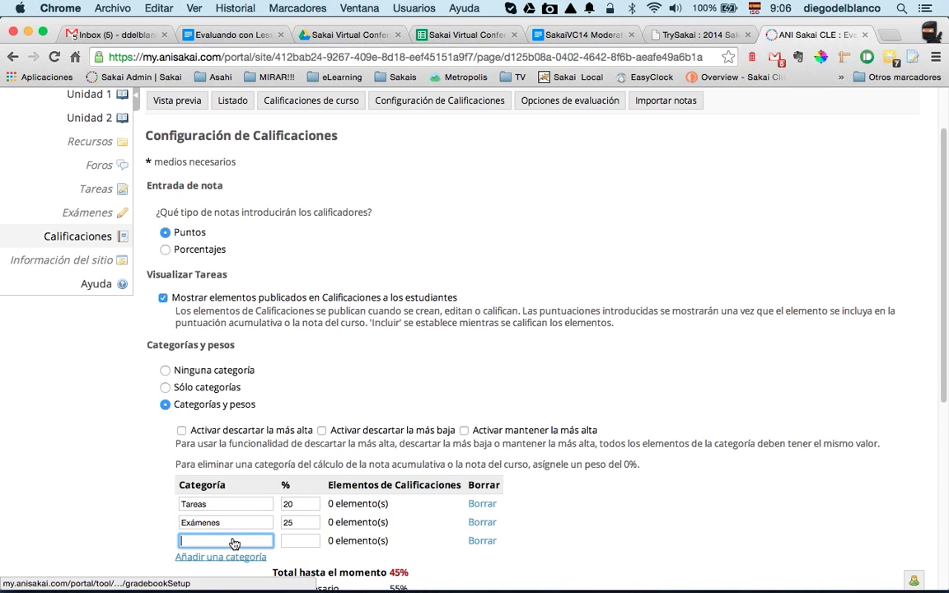
left_click(234, 540)
type("Foros")
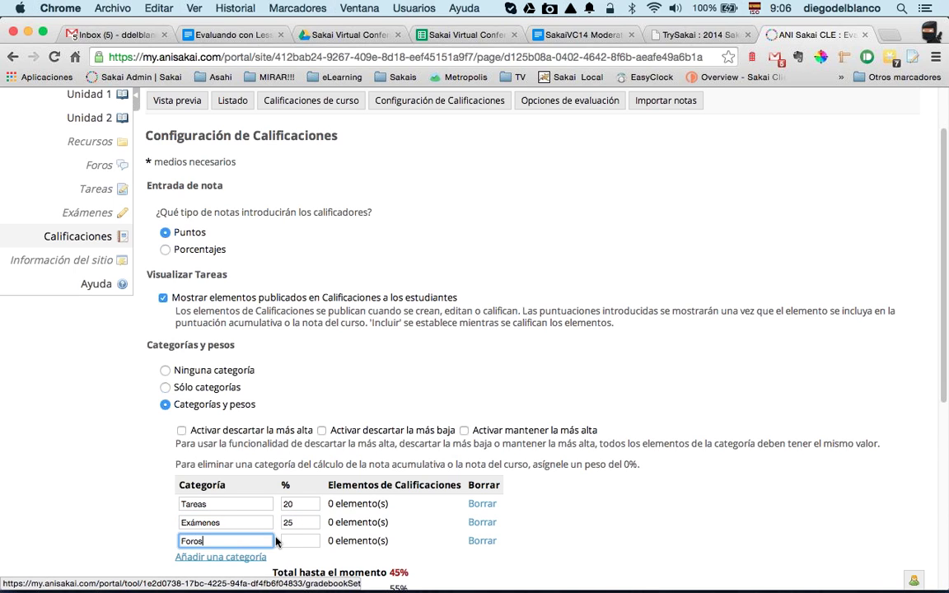
left_click(300, 539)
type("25")
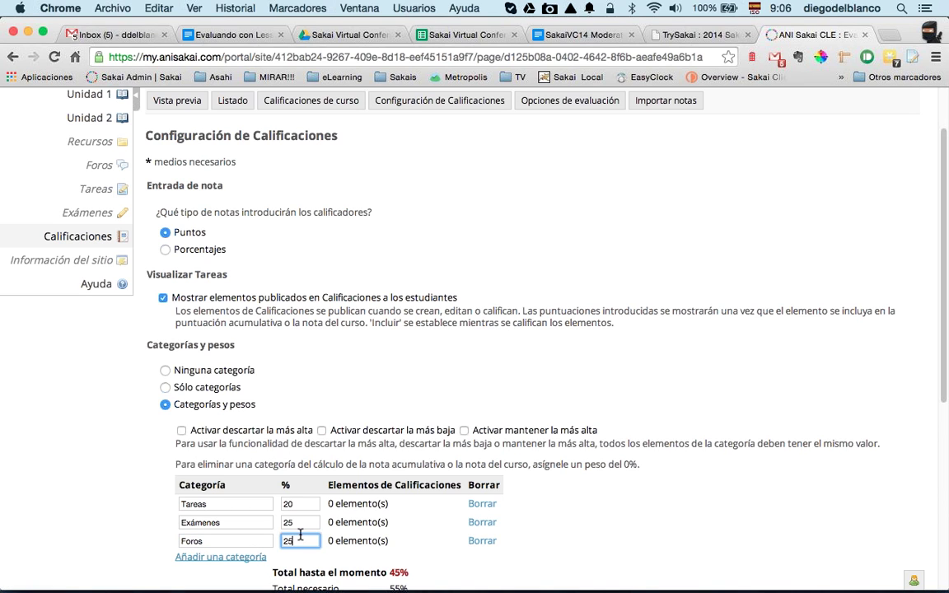
scroll(258, 510, "down", 3)
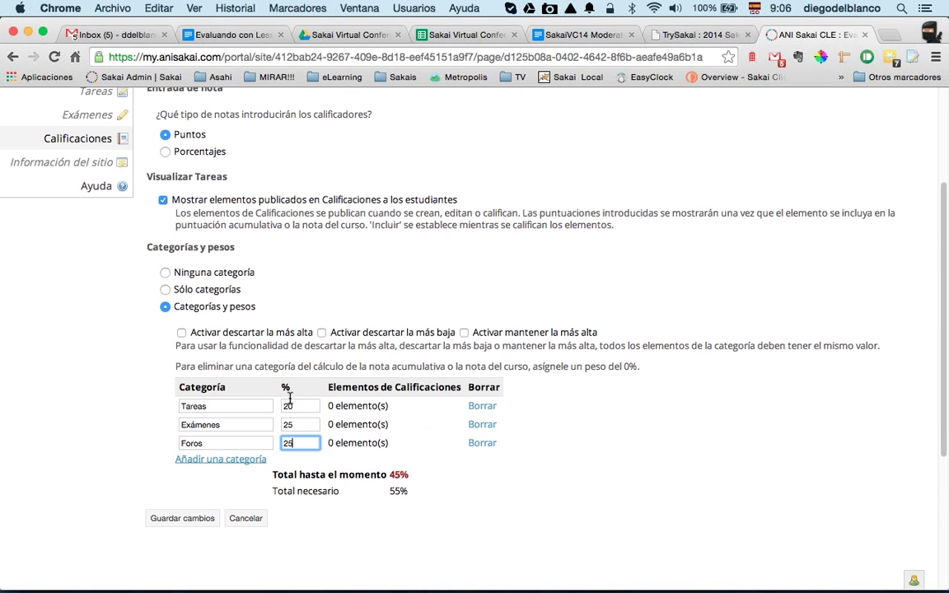
left_click(244, 518)
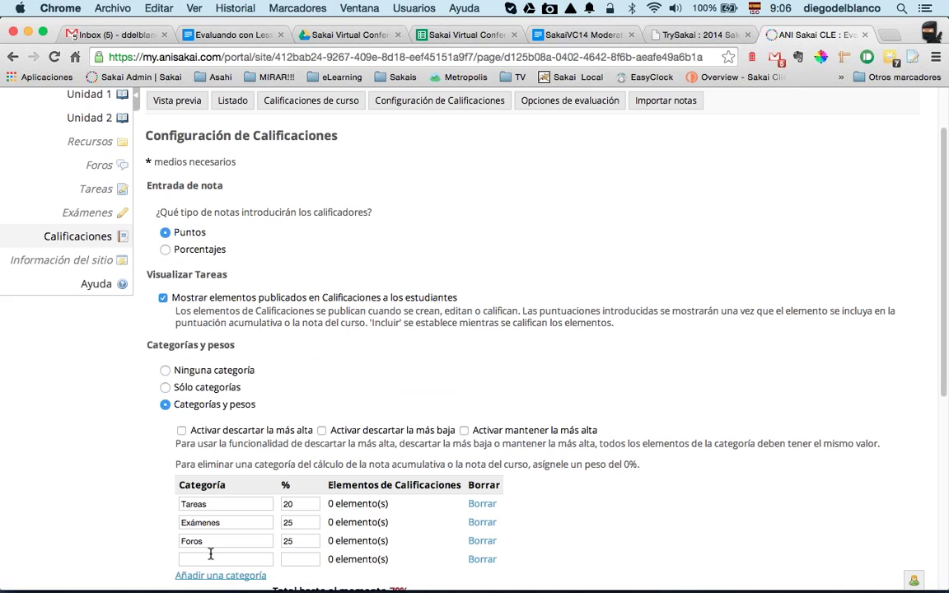
scroll(210, 553, "down", 2)
left_click(221, 488)
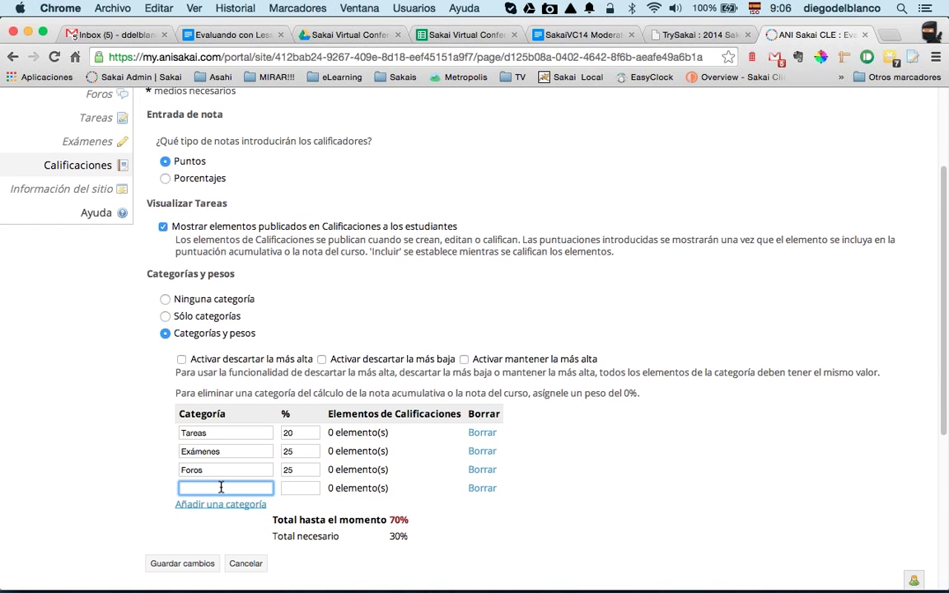
type("Otros")
left_click(301, 488)
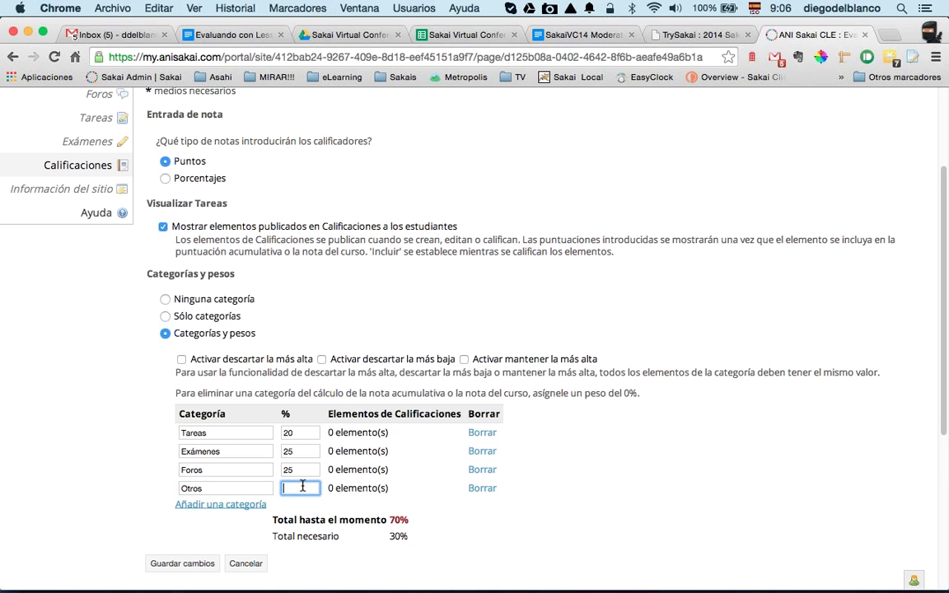
type("20")
Step: Add the Lecciones category at 10%, bringing the total weight to 100%
left_click(231, 506)
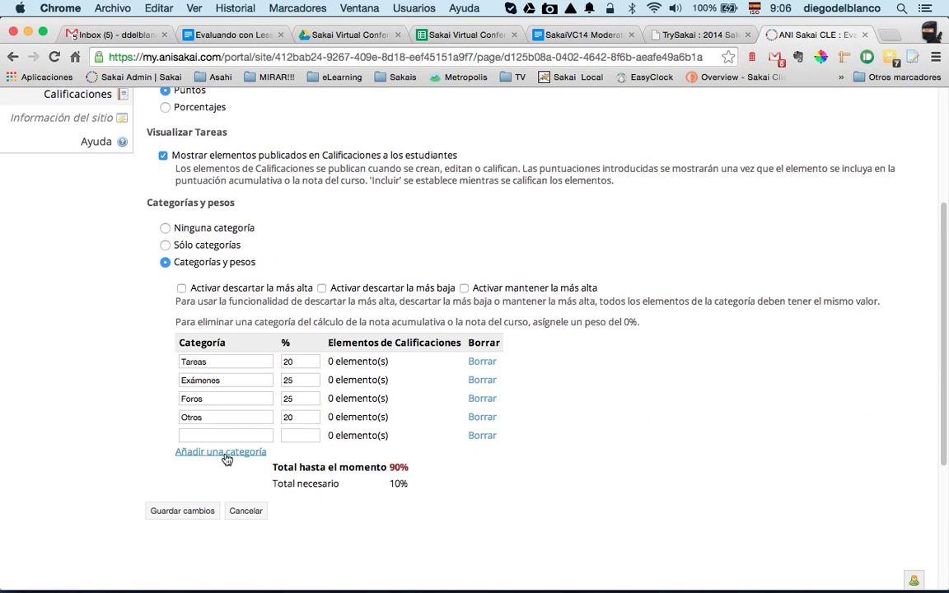
left_click(232, 437)
type("Lecciones")
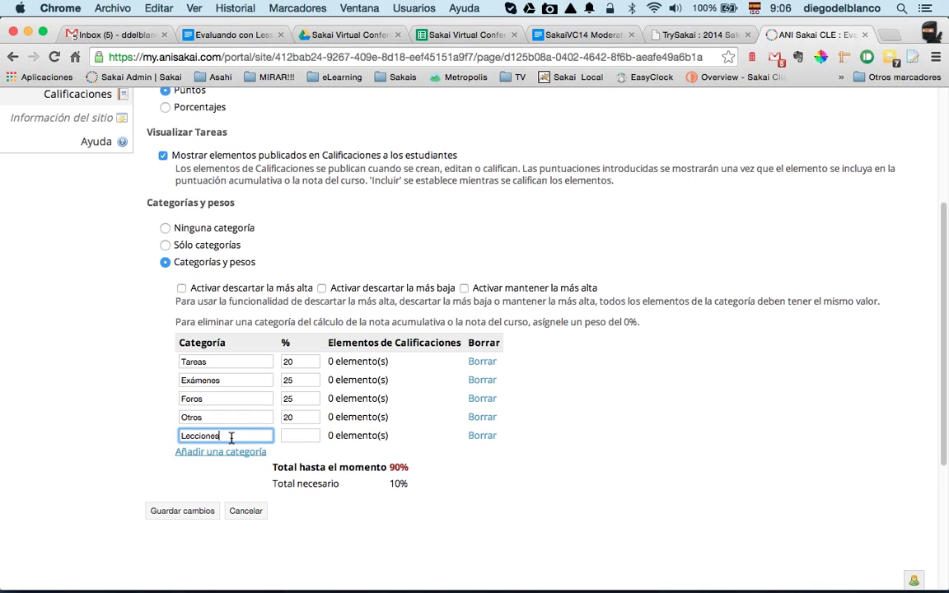
left_click(297, 431)
type("10")
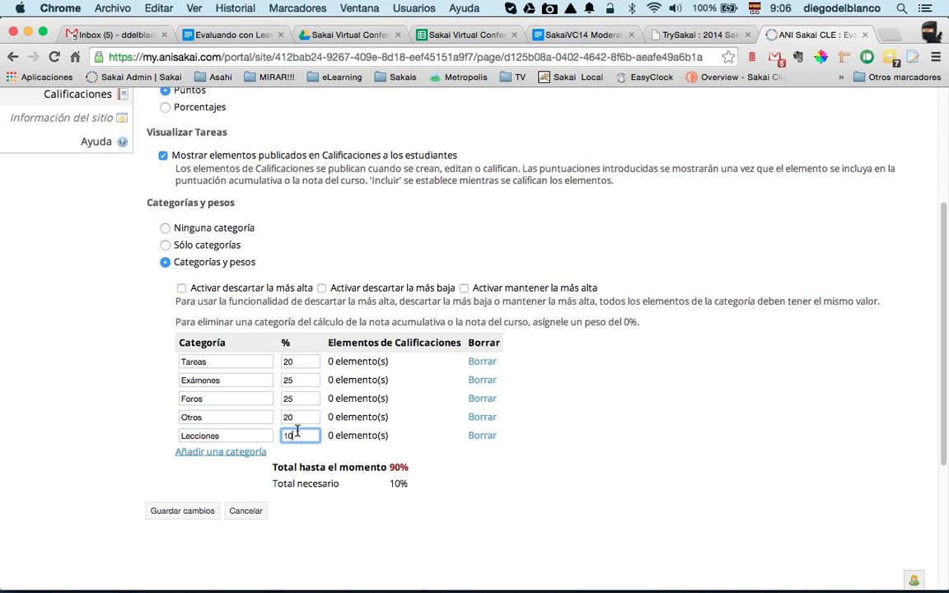
left_click(235, 415)
Step: Save the gradebook category settings and go to the gradebook items overview
left_click(194, 511)
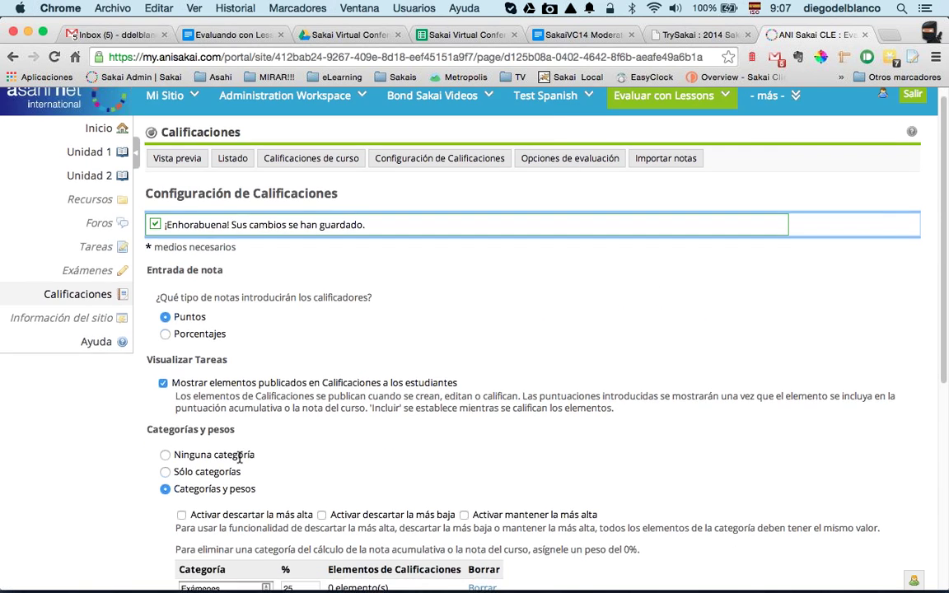
scroll(218, 323, "up", 5)
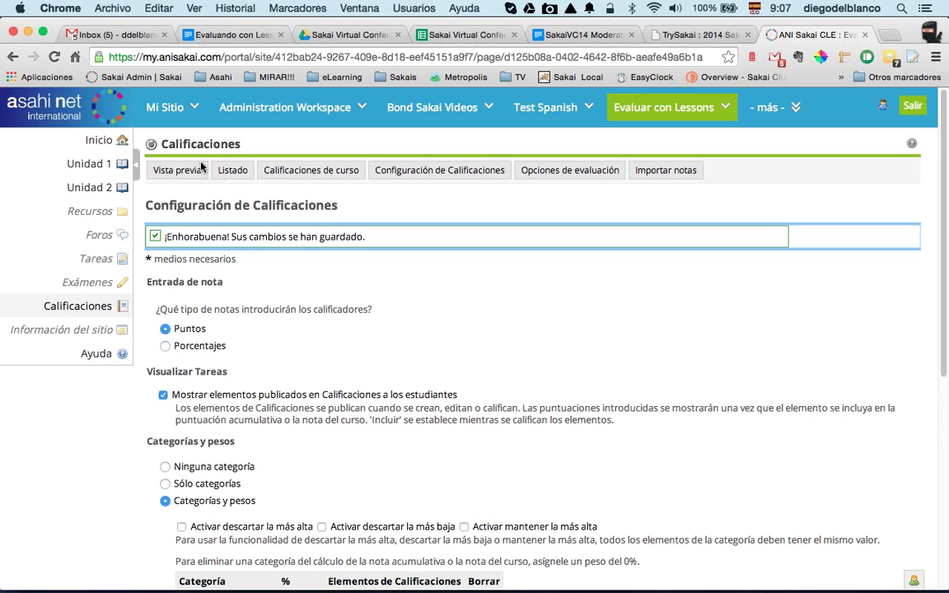
left_click(175, 177)
scroll(234, 389, "down", 4)
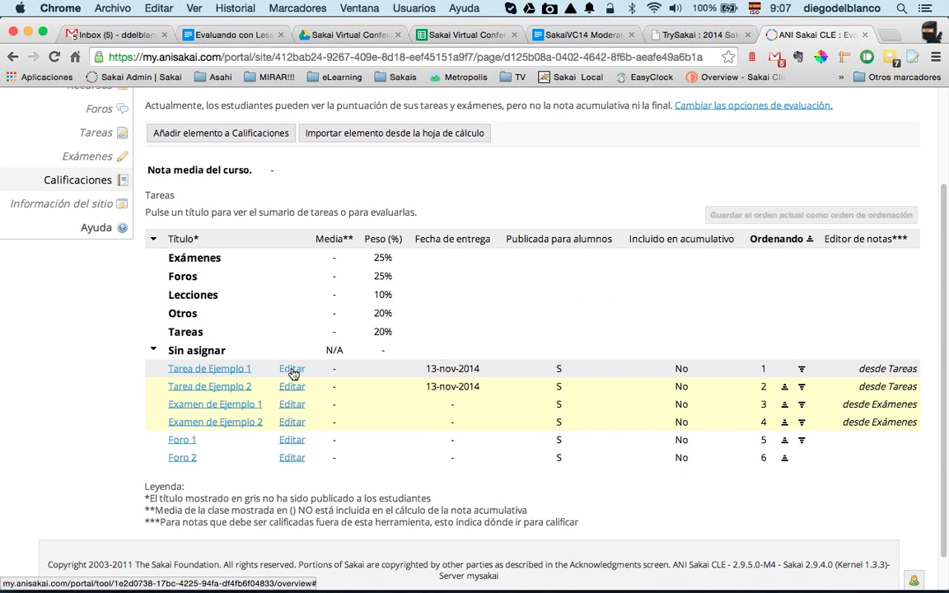
Step: Put Tarea de Ejemplo 1 and 2 in the Tareas category, both counted in the course grade
left_click(292, 370)
left_click(313, 301)
left_click(342, 313)
left_click(183, 413)
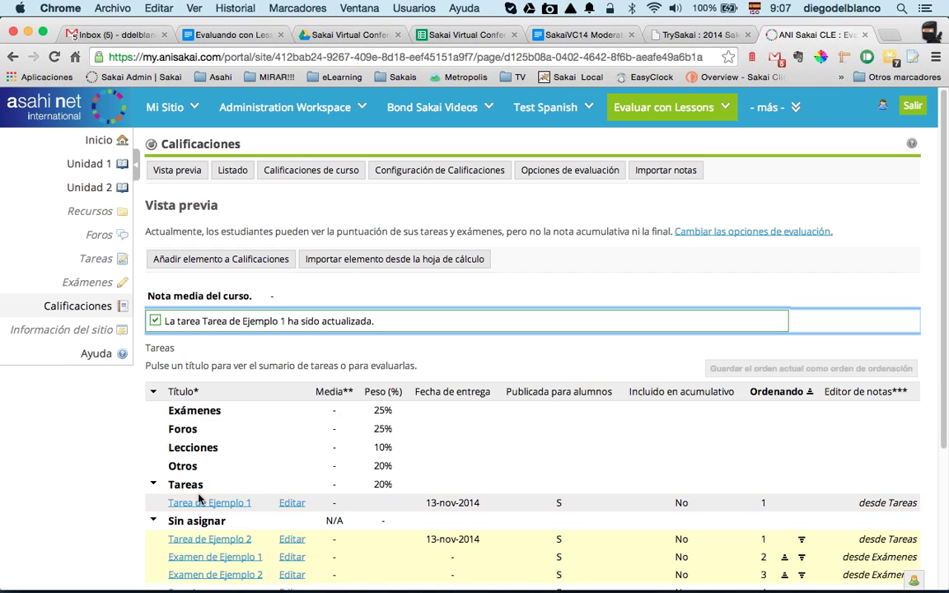
left_click(290, 503)
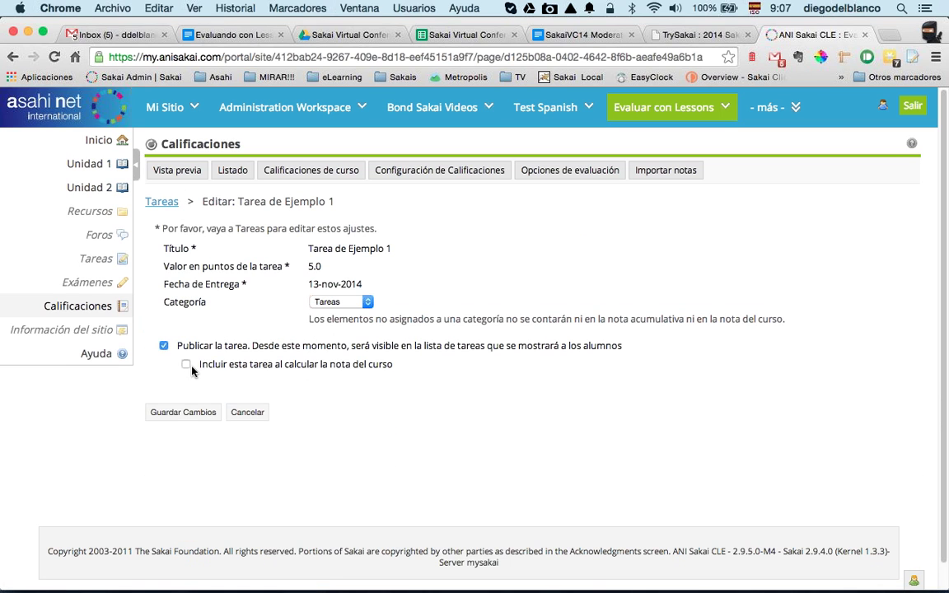
left_click(186, 365)
left_click(188, 413)
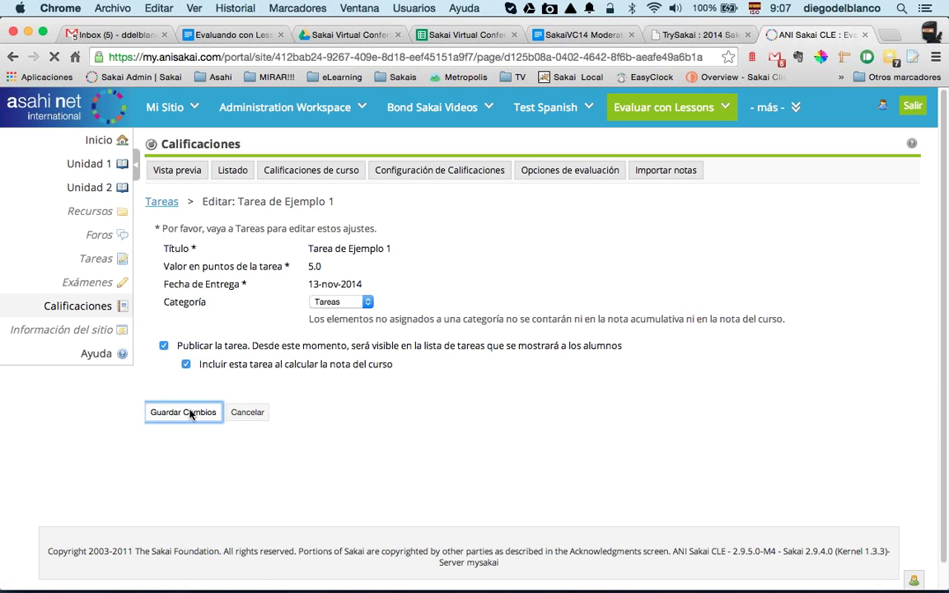
scroll(220, 431, "down", 3)
left_click(286, 439)
left_click(338, 302)
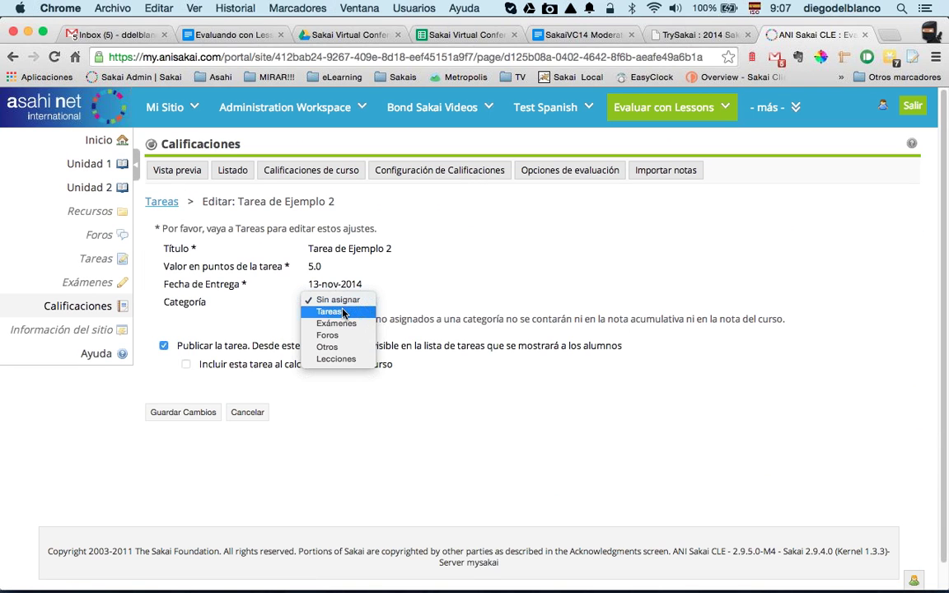
left_click(340, 313)
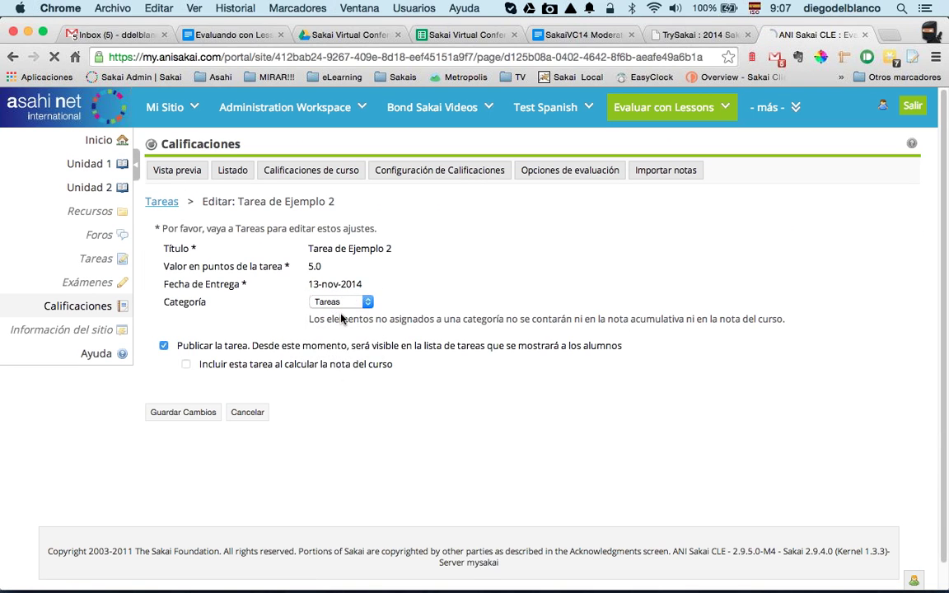
left_click(187, 365)
left_click(183, 412)
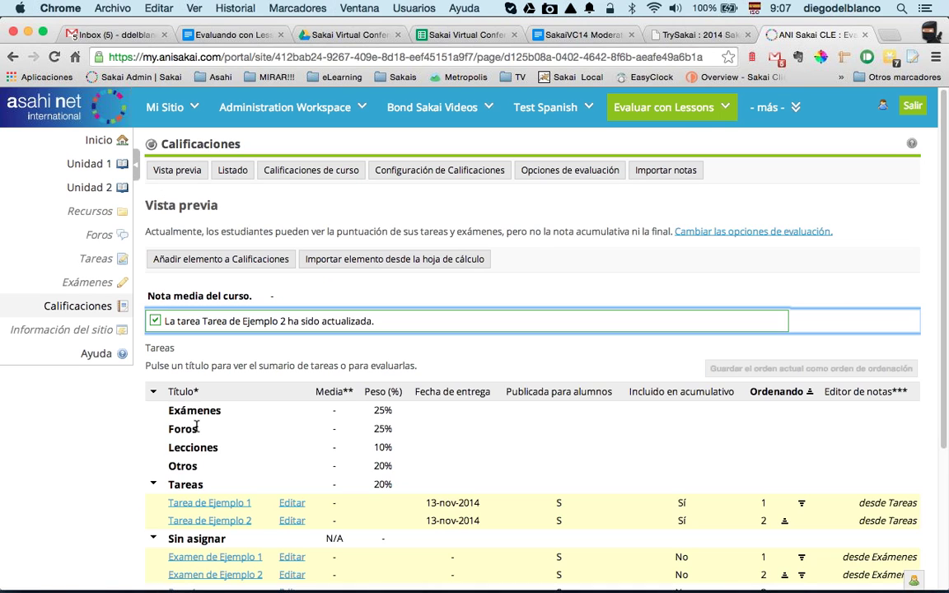
Step: Put Examen de Ejemplo 1 and 2 in the Exámenes category, both counted in the course grade
scroll(282, 478, "down", 3)
left_click(291, 445)
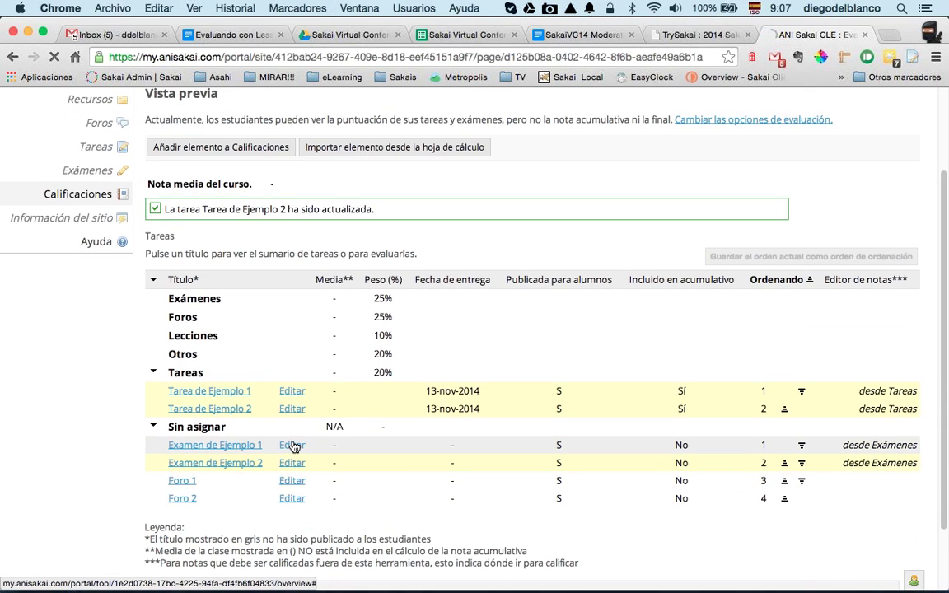
left_click(341, 302)
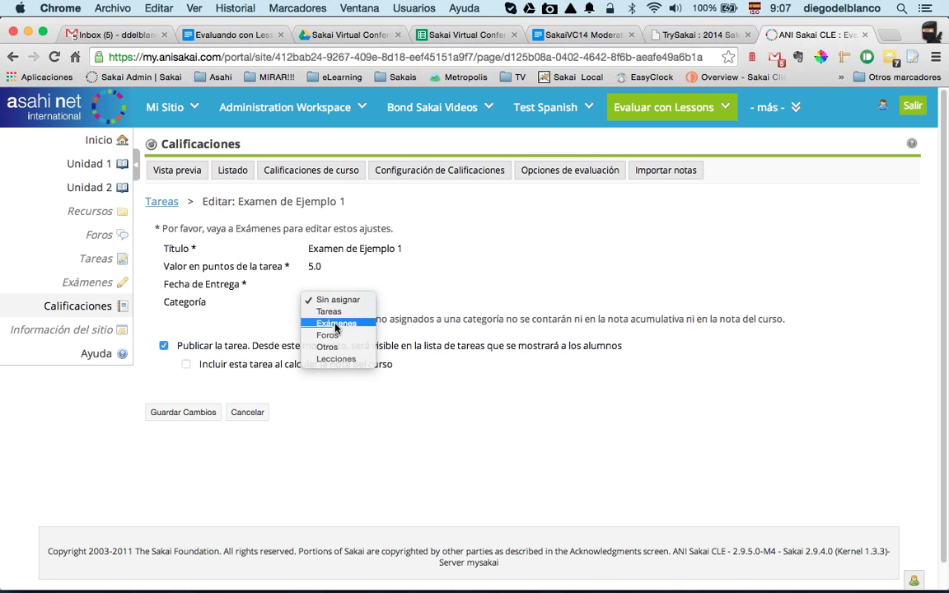
left_click(336, 323)
left_click(188, 366)
left_click(183, 412)
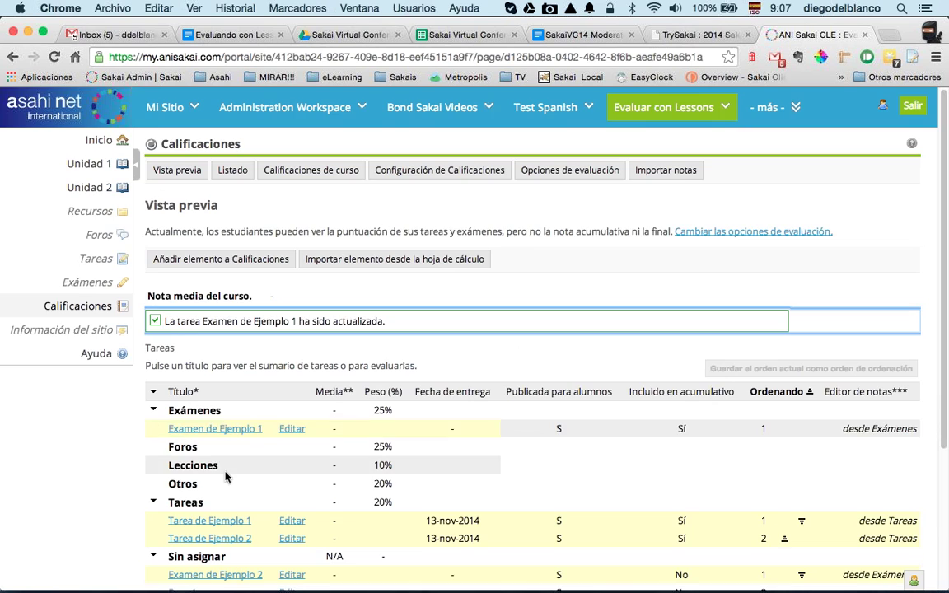
scroll(226, 477, "down", 4)
left_click(290, 426)
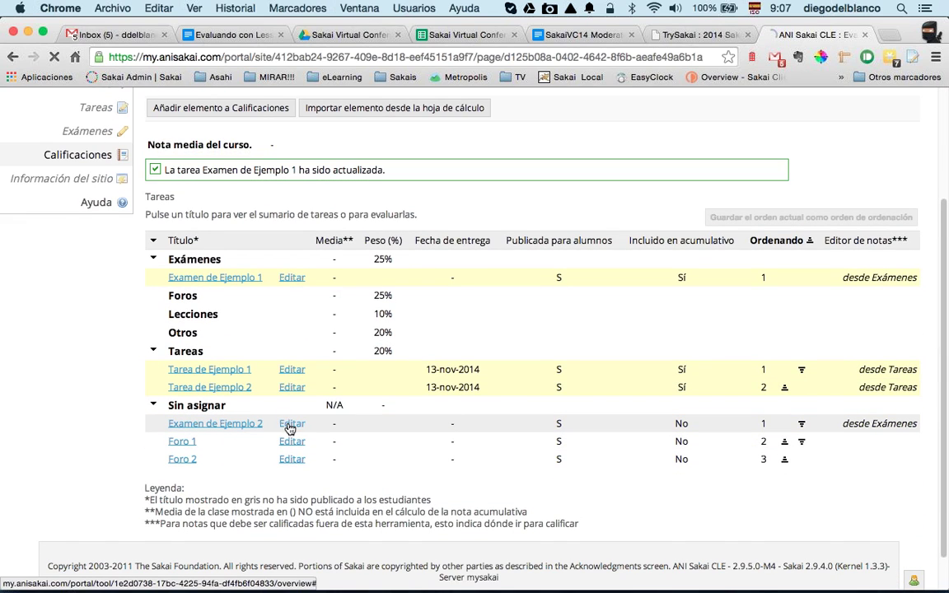
left_click(326, 302)
left_click(336, 323)
left_click(187, 364)
left_click(184, 412)
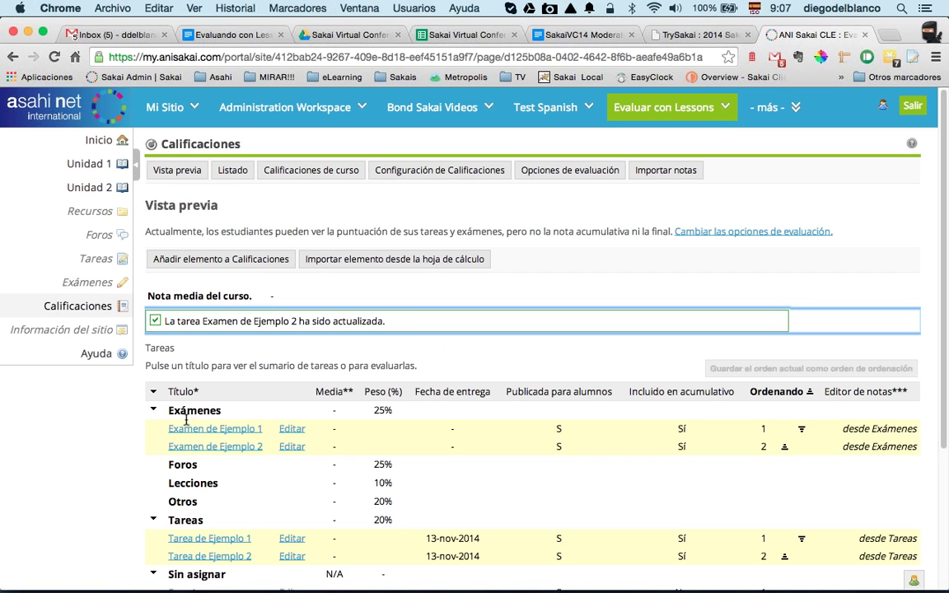
Step: Put Foro 1 and Foro 2 in the Foros category, both counted in the course grade
scroll(239, 465, "down", 2)
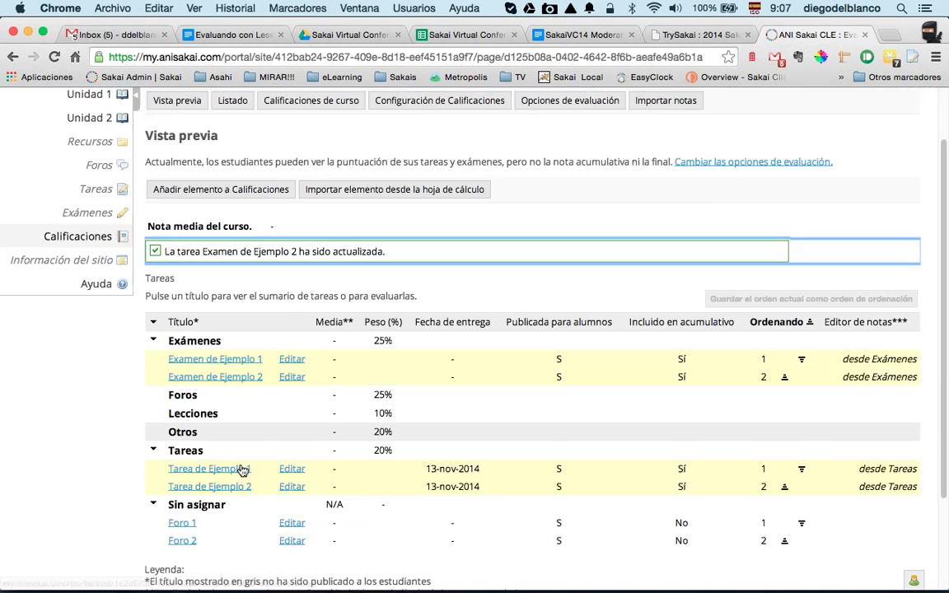
scroll(243, 469, "down", 1)
left_click(294, 472)
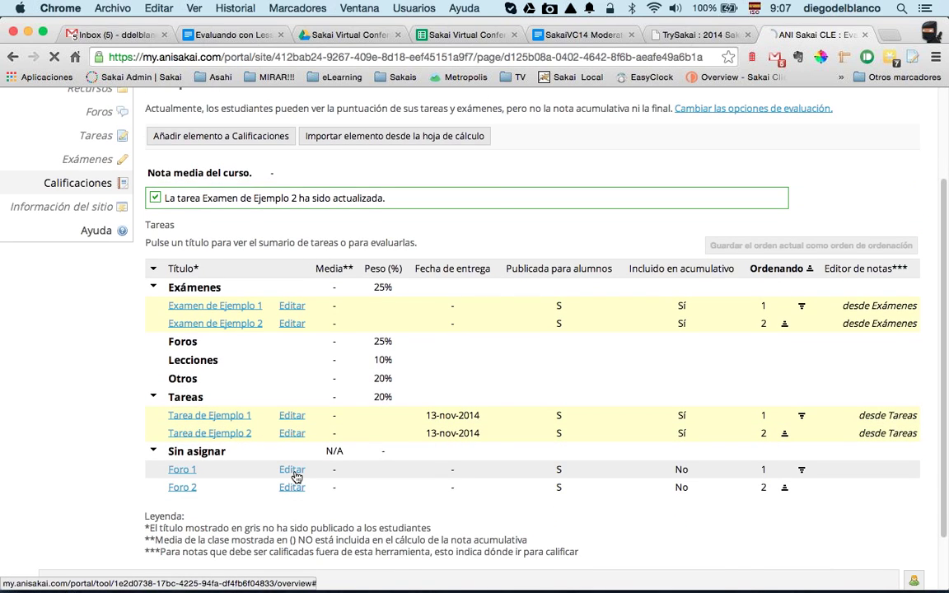
left_click(318, 302)
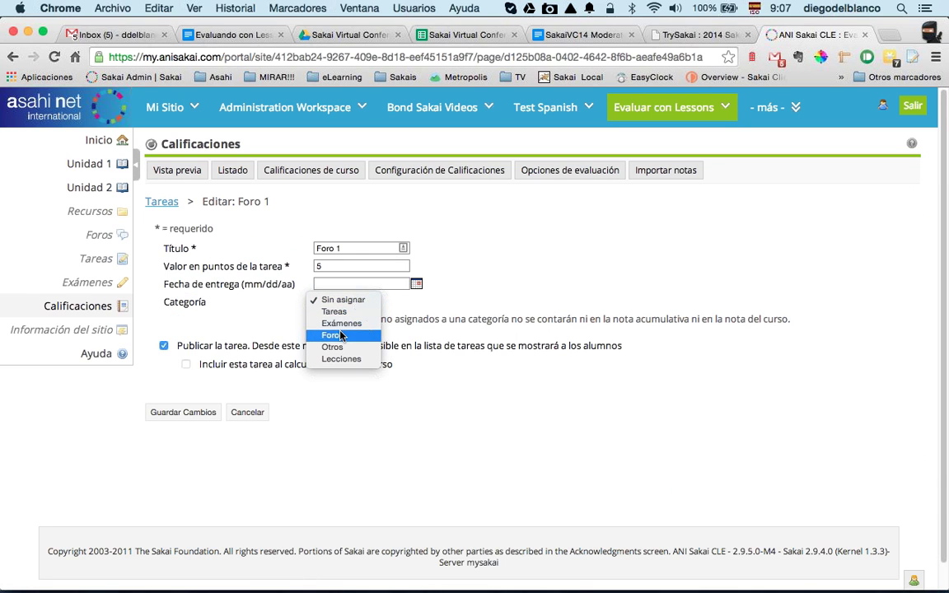
left_click(341, 335)
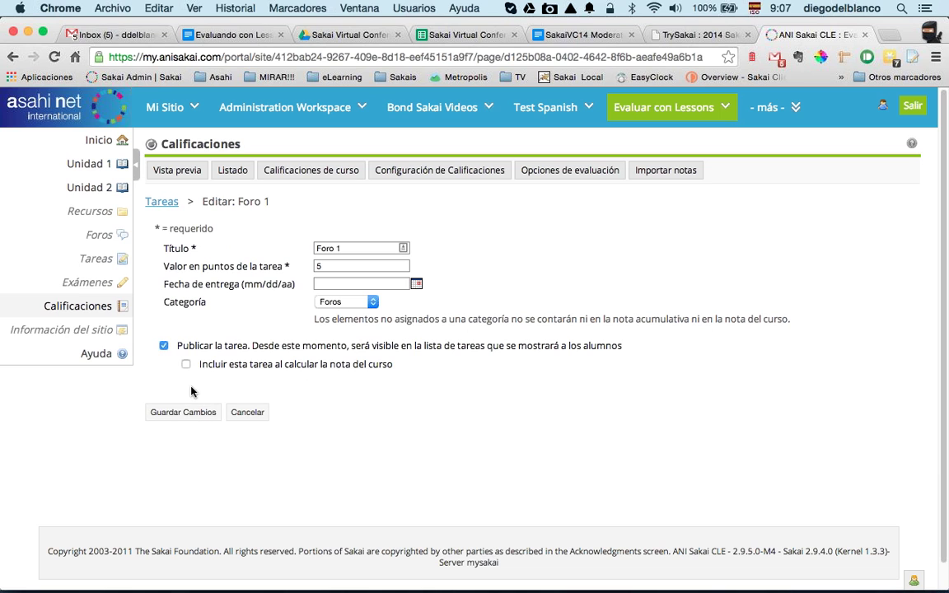
left_click(186, 365)
left_click(183, 412)
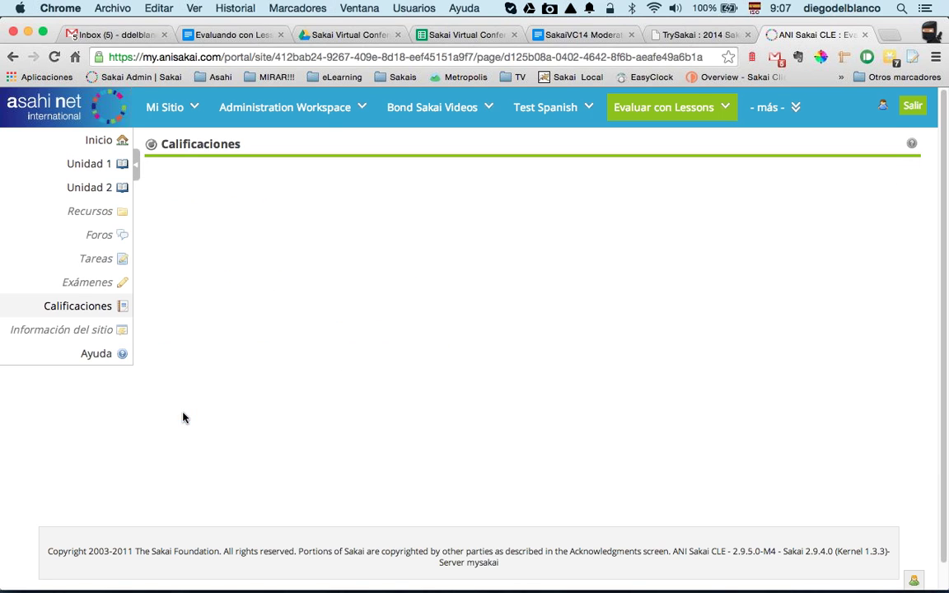
scroll(247, 486, "down", 2)
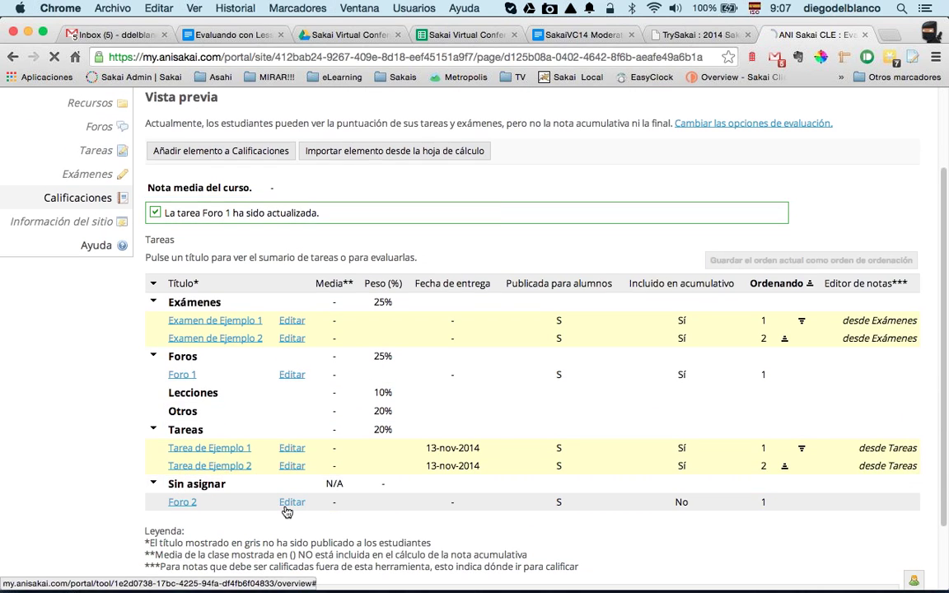
left_click(291, 503)
left_click(339, 302)
left_click(333, 335)
left_click(186, 364)
left_click(183, 412)
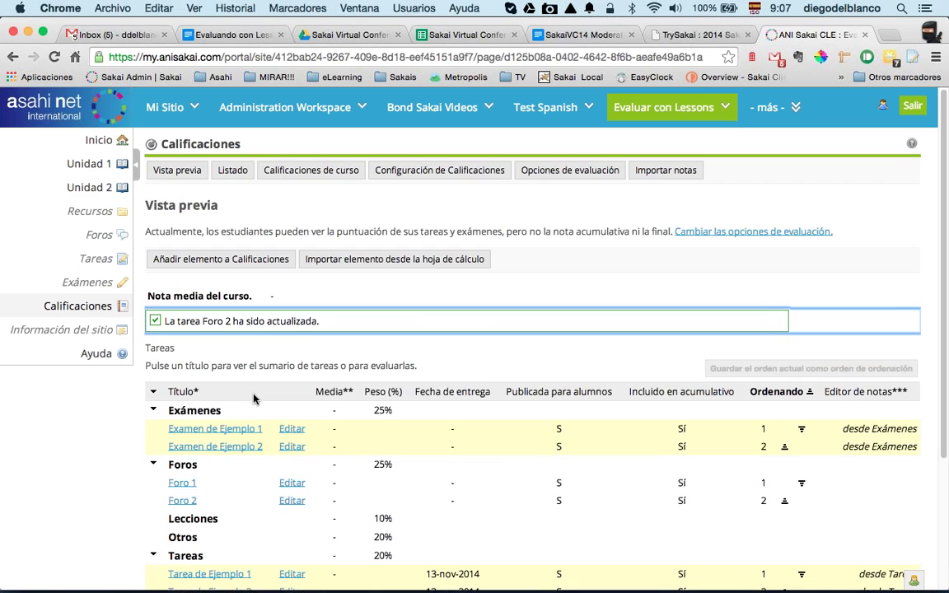
scroll(261, 432, "down", 4)
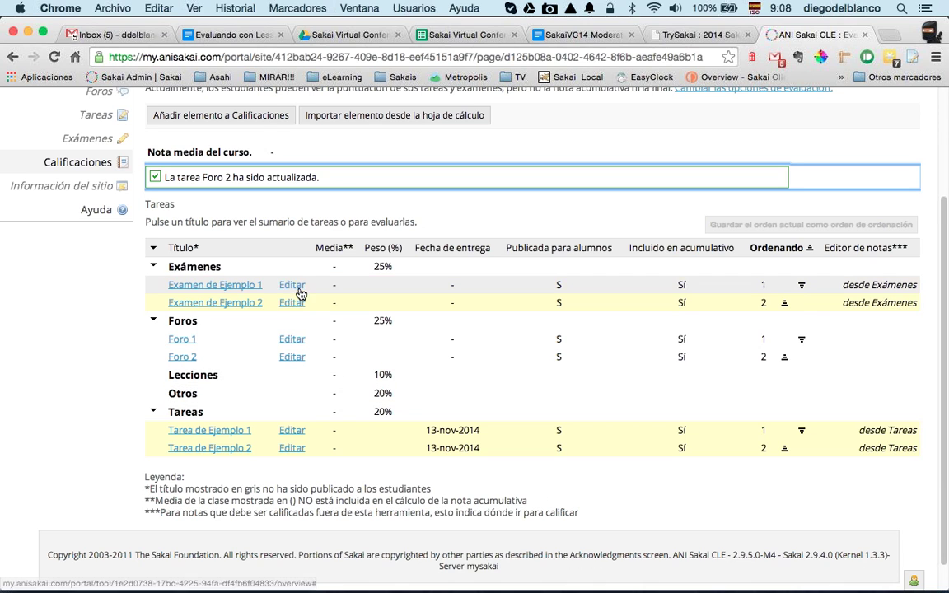
left_click(254, 119)
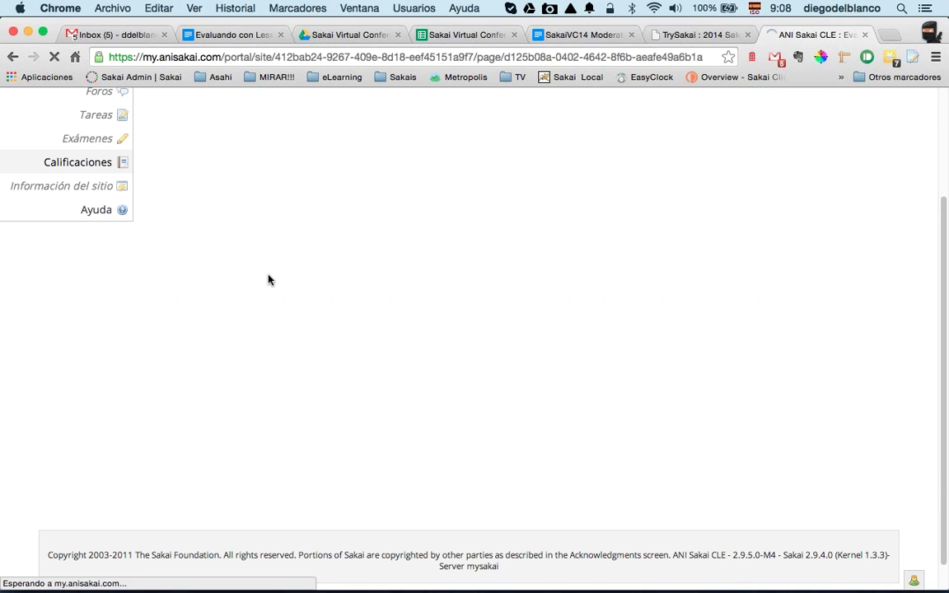
Step: Add the 10-point item Higiene Personal to the Otros category, counted in the course grade
scroll(362, 239, "up", 1)
scroll(362, 240, "up", 1)
left_click(586, 246)
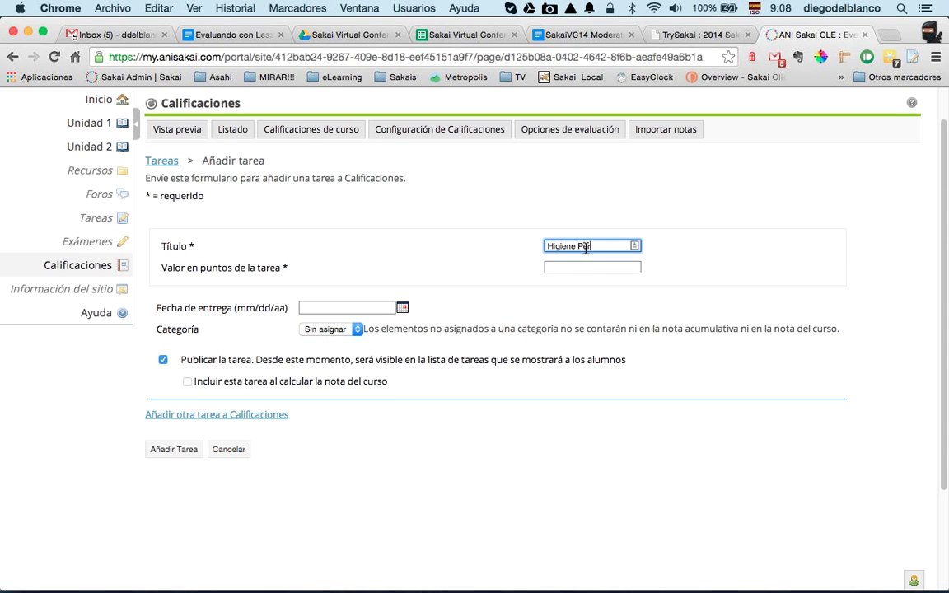
left_click(598, 264)
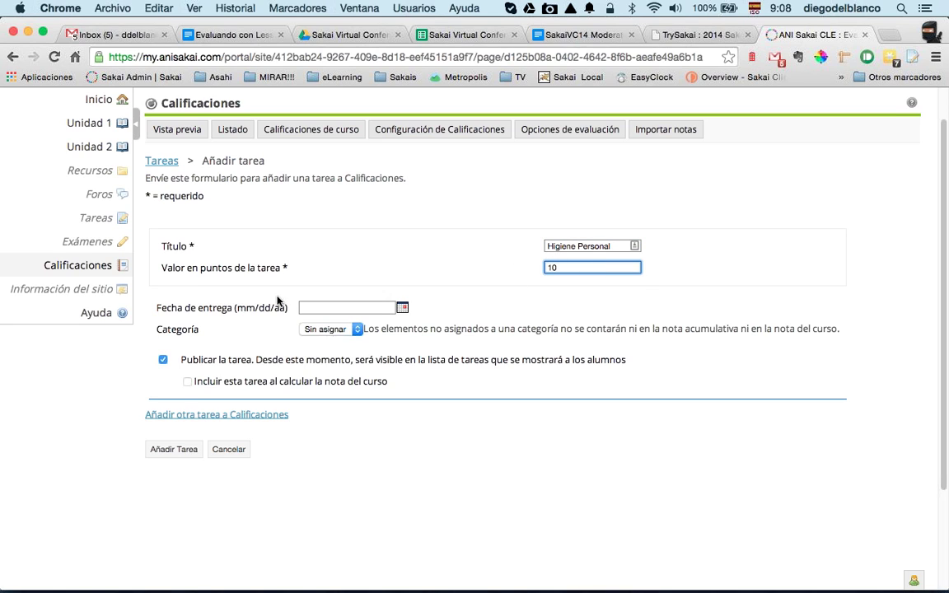
left_click(315, 331)
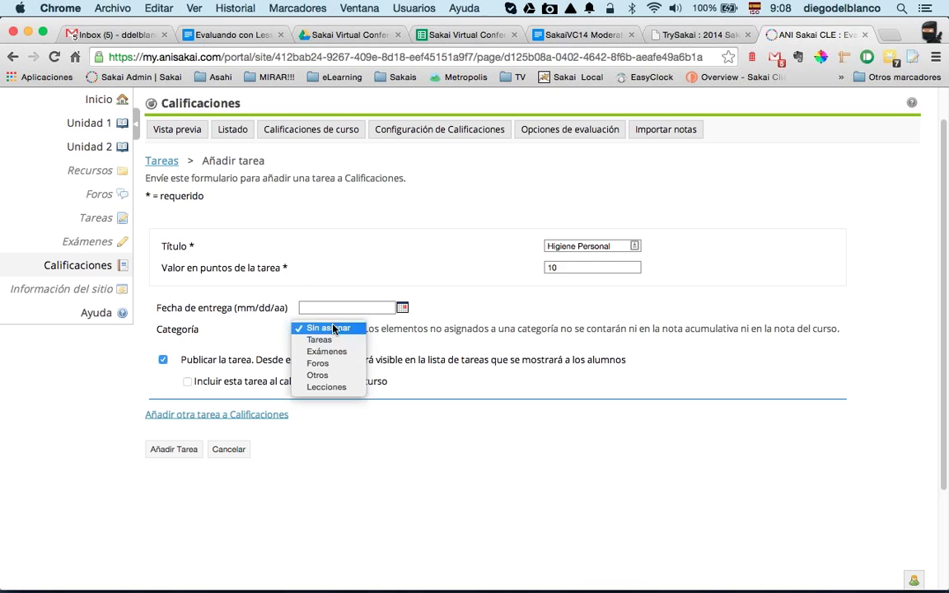
left_click(320, 376)
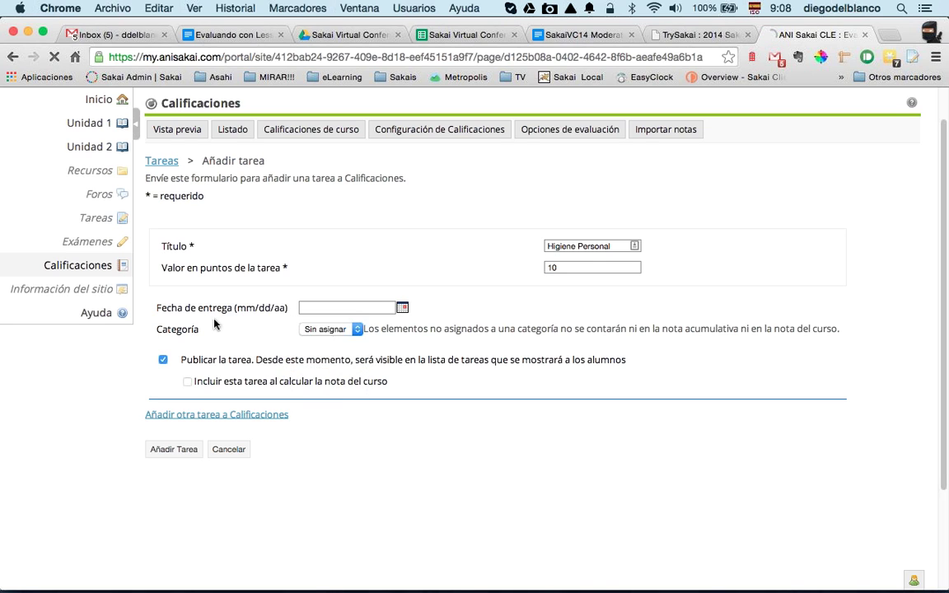
left_click(187, 383)
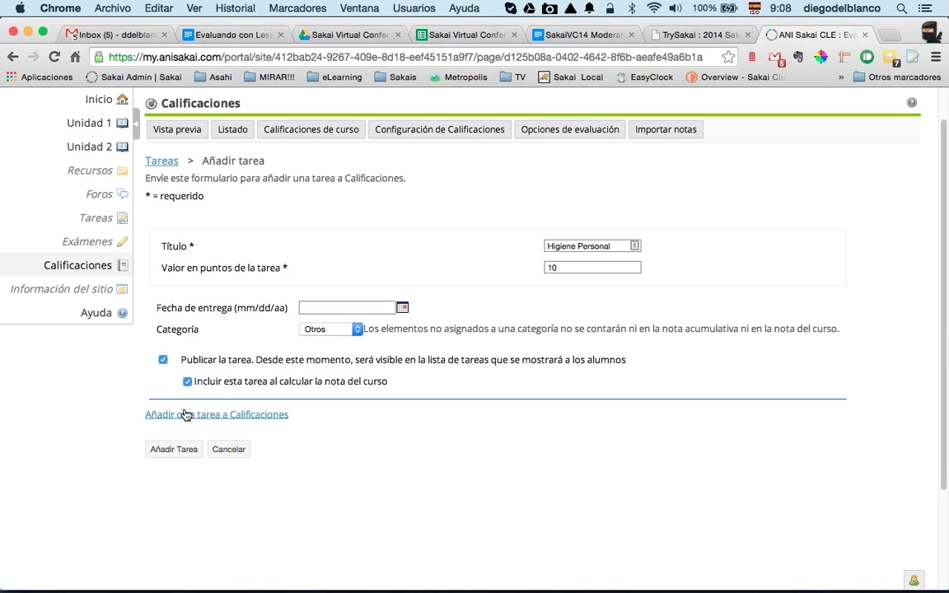
left_click(174, 449)
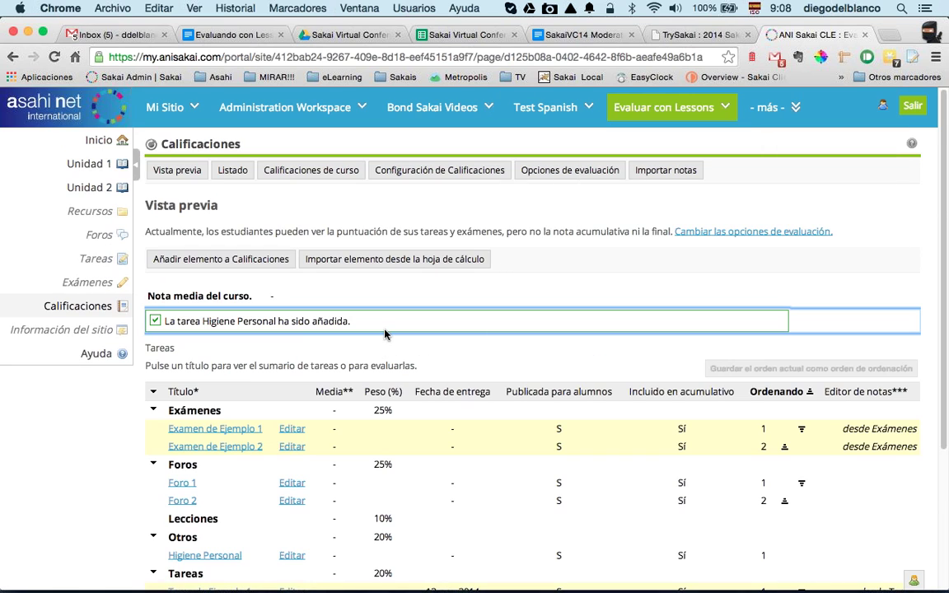
scroll(434, 344, "down", 5)
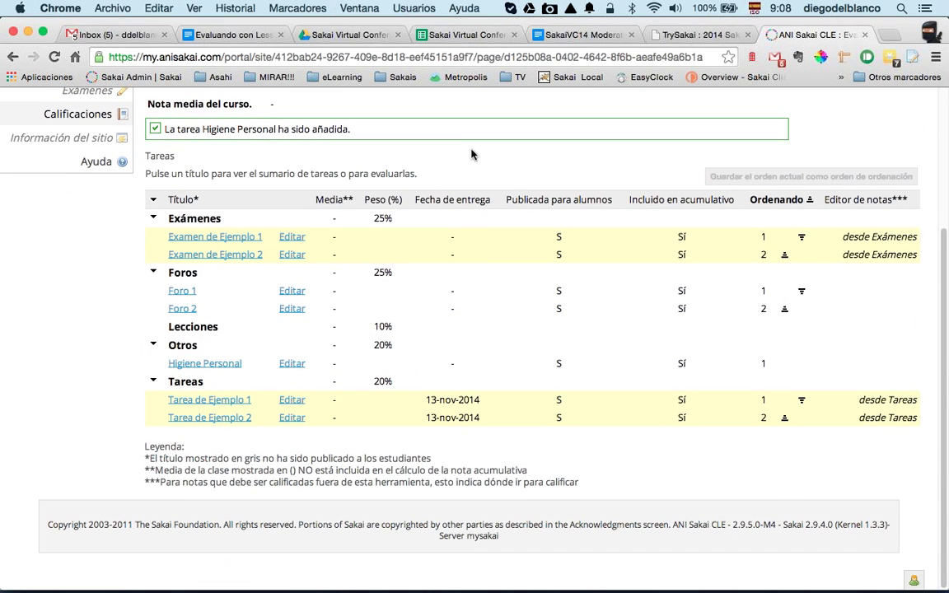
scroll(474, 161, "up", 4)
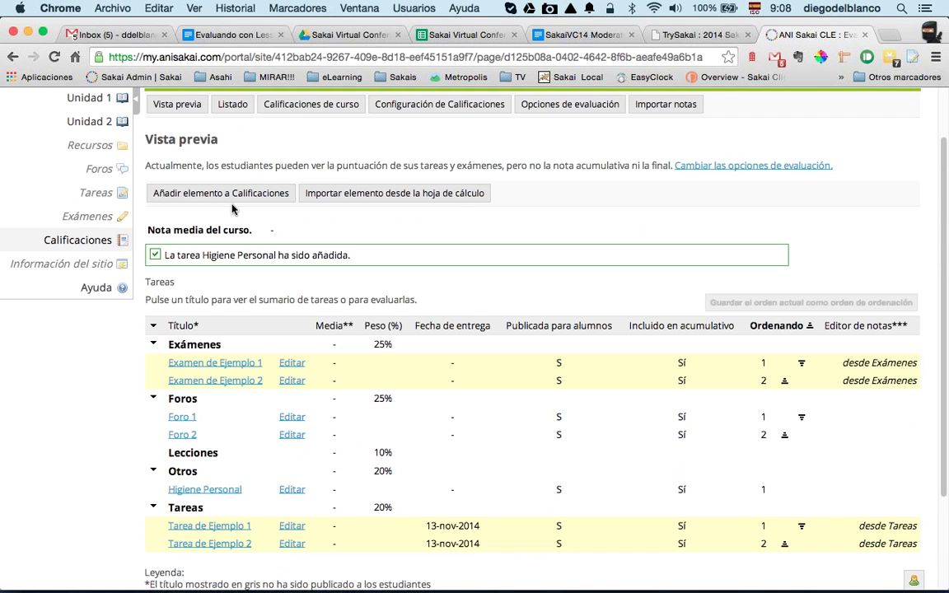
scroll(233, 209, "down", 2)
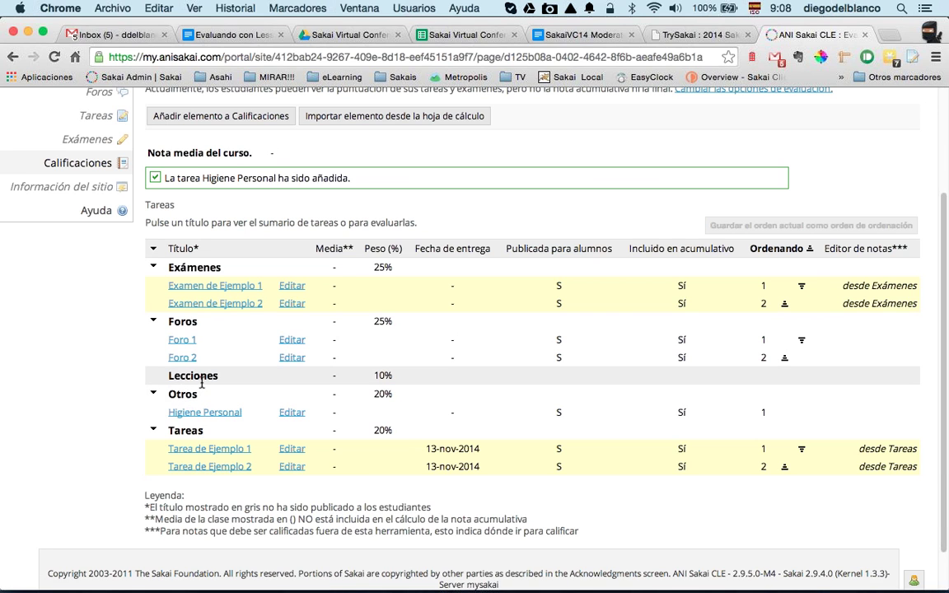
scroll(201, 383, "up", 5)
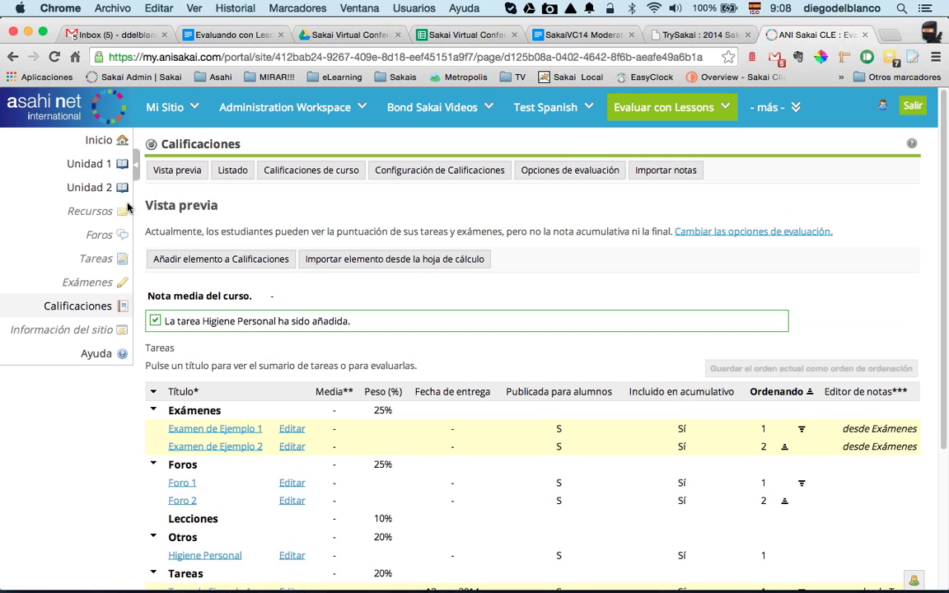
Step: Review the site's tools under Información del sitio > Editar herramientas, then return to Unidad 1
left_click(96, 166)
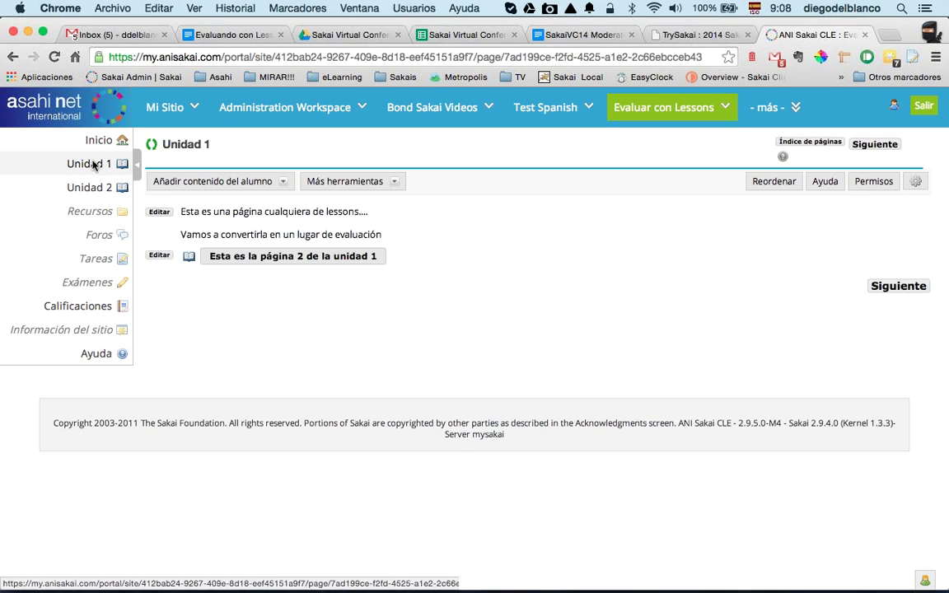
left_click(70, 330)
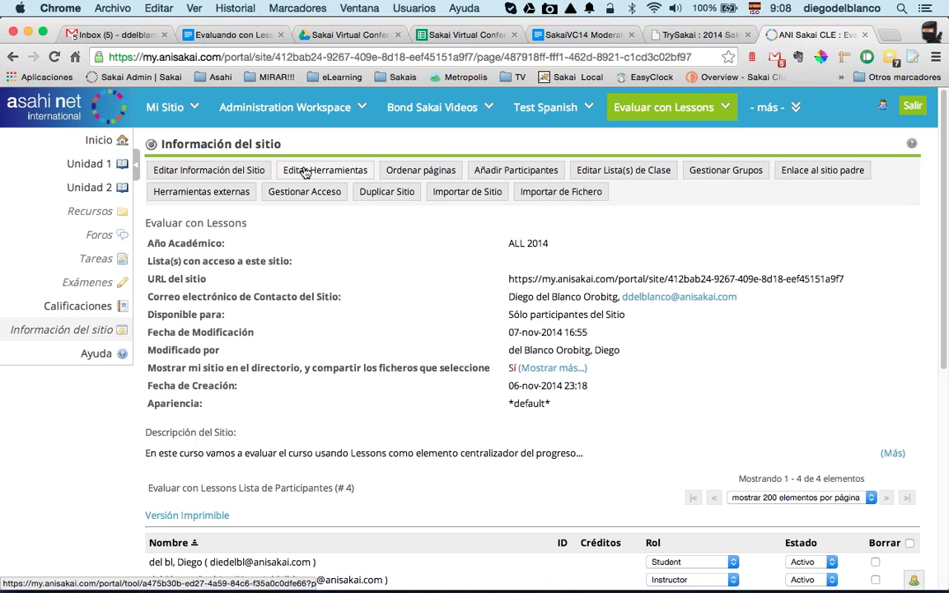
left_click(303, 170)
scroll(247, 330, "down", 4)
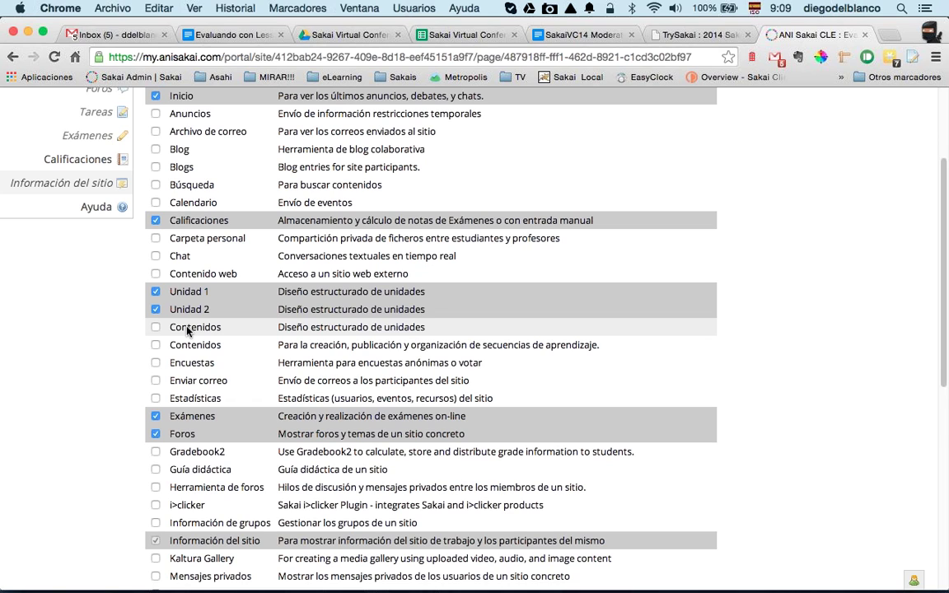
left_click_drag(210, 347, 221, 346)
double_click(216, 348)
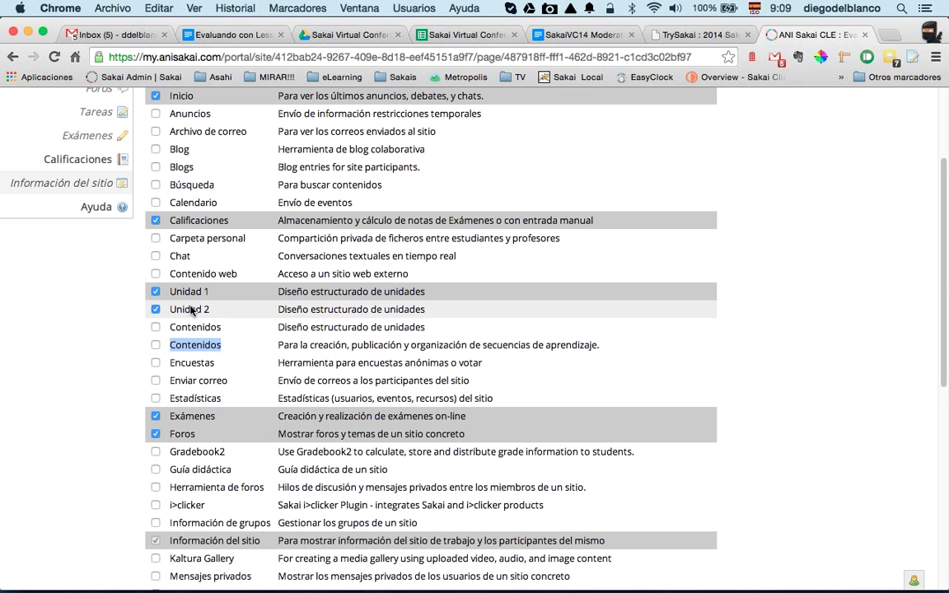
scroll(164, 329, "up", 4)
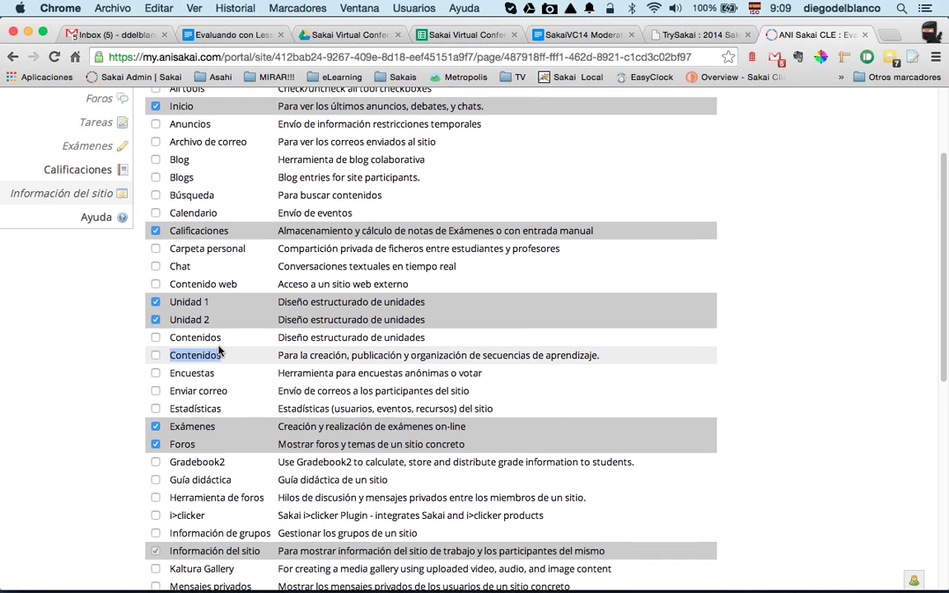
left_click(92, 167)
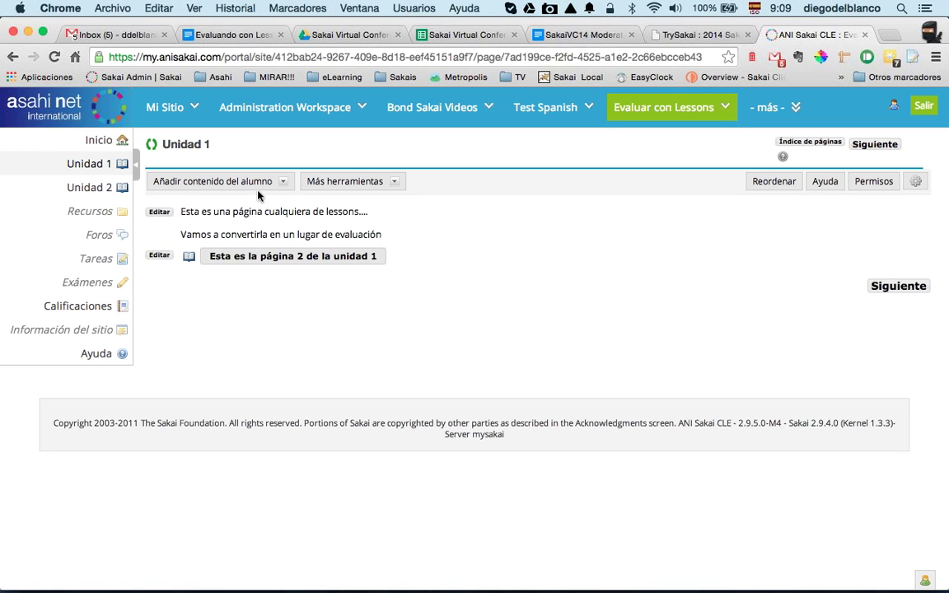
Step: Add a link to the assignment Tarea de Ejemplo 1 on the Unidad 1 page
left_click(256, 183)
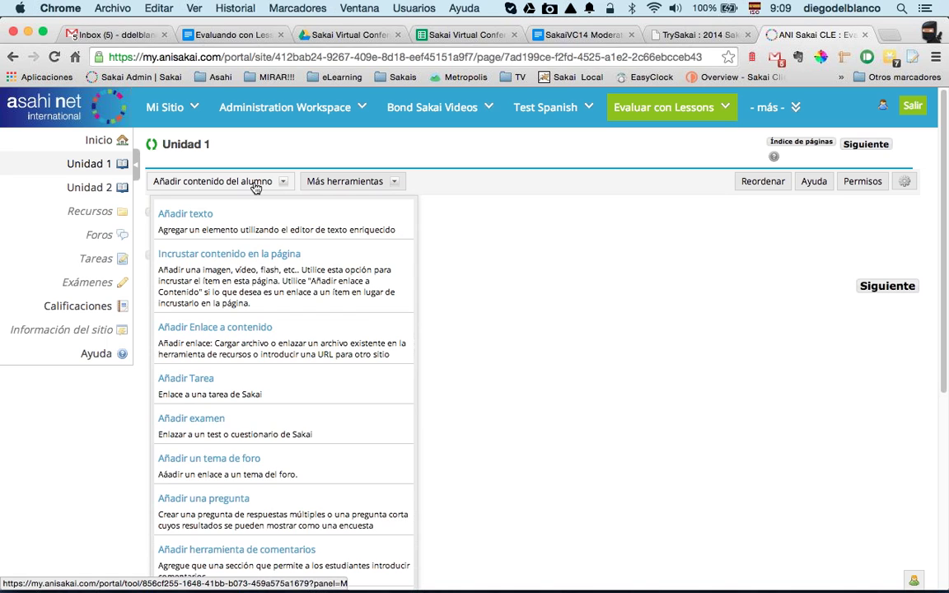
left_click(254, 182)
left_click(252, 183)
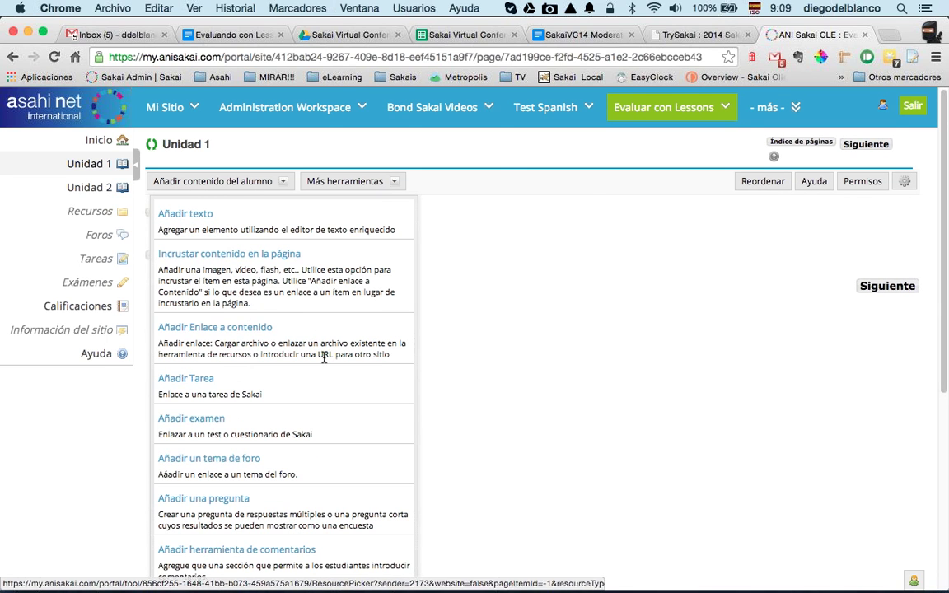
scroll(324, 357, "down", 3)
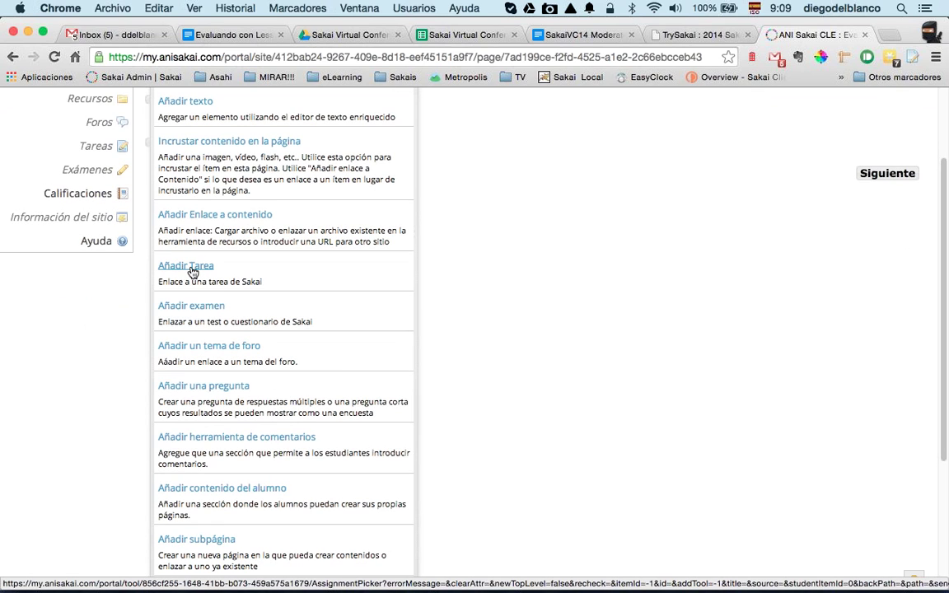
left_click(192, 268)
left_click(179, 247)
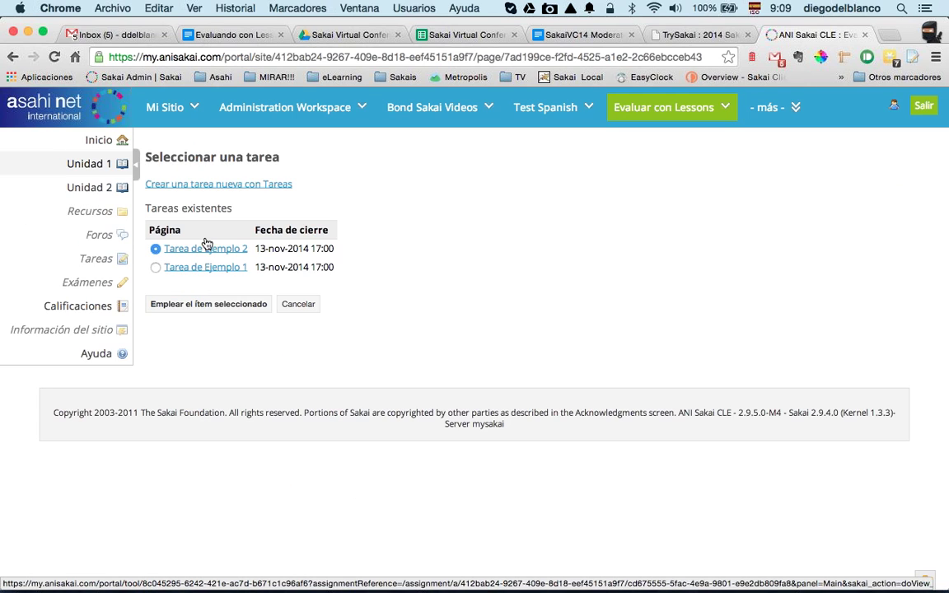
left_click(155, 268)
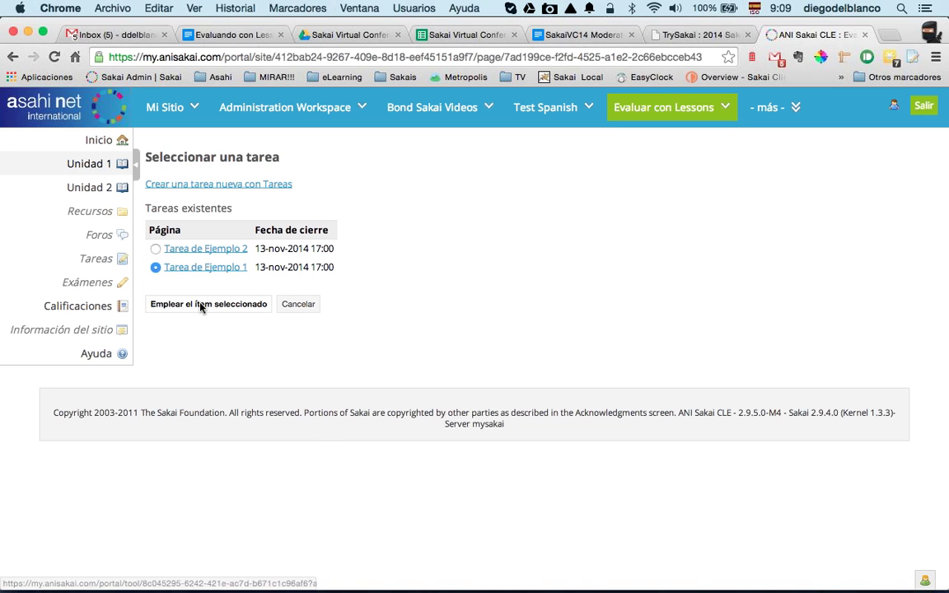
left_click(198, 304)
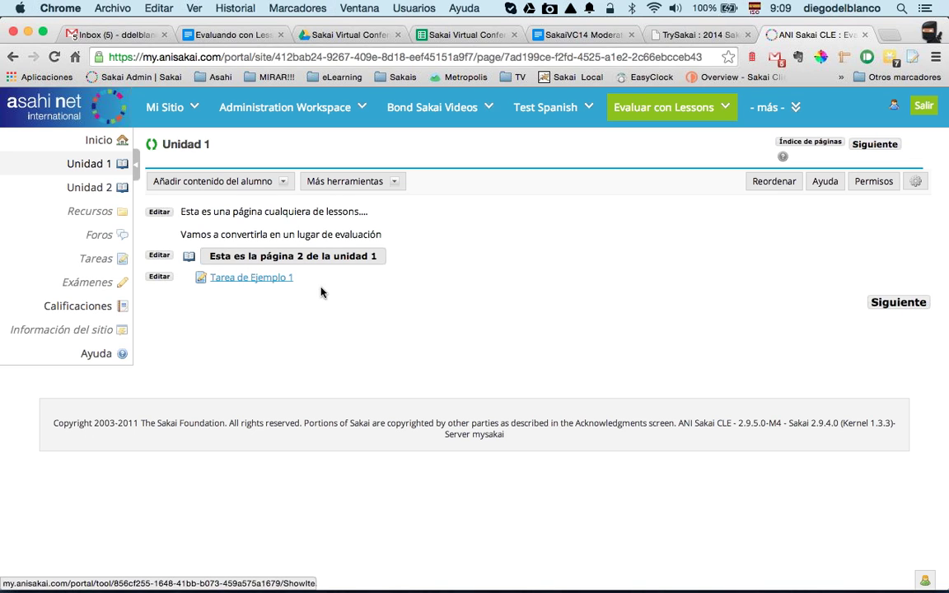
Step: Reorder the page so Tarea de Ejemplo 1 sits above the page 2 link, and save
left_click(775, 184)
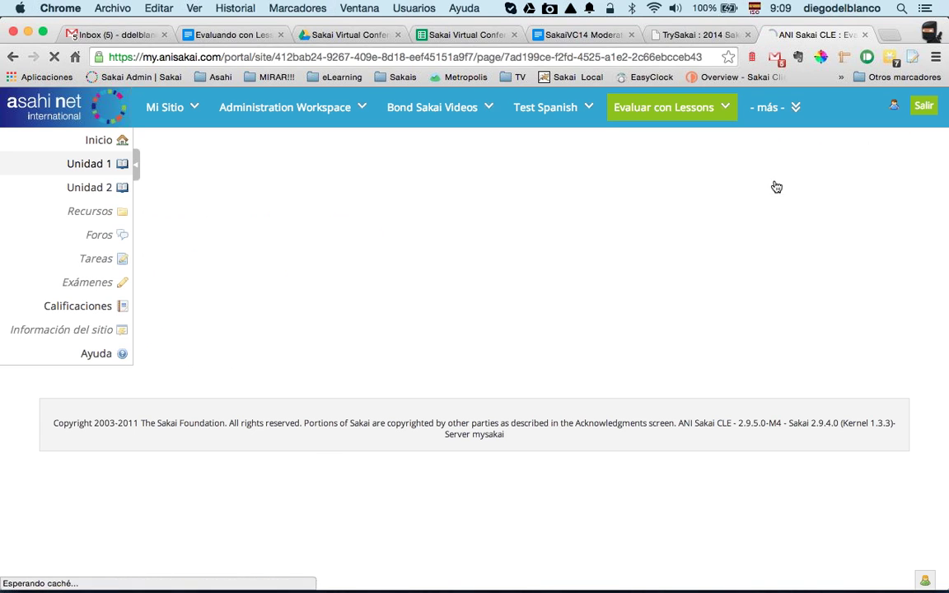
left_click_drag(364, 288, 372, 250)
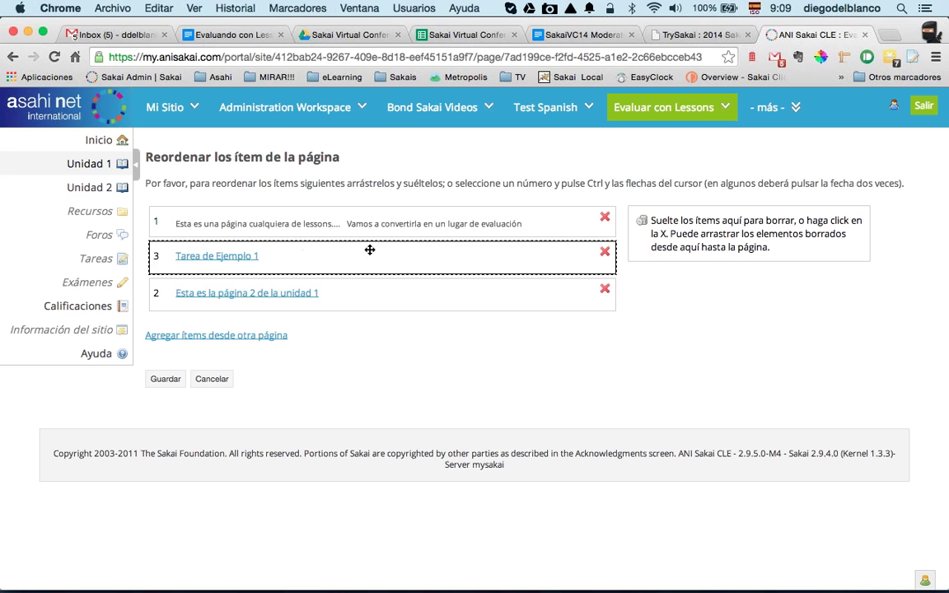
left_click(165, 379)
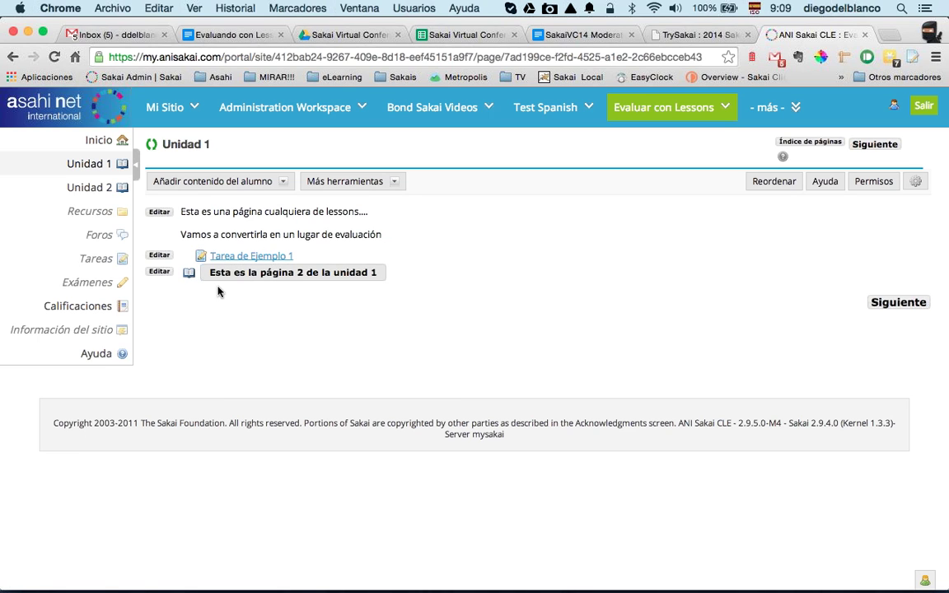
Step: Require students to submit Tarea de Ejemplo 1, with no minimum score, and update the item
left_click(161, 256)
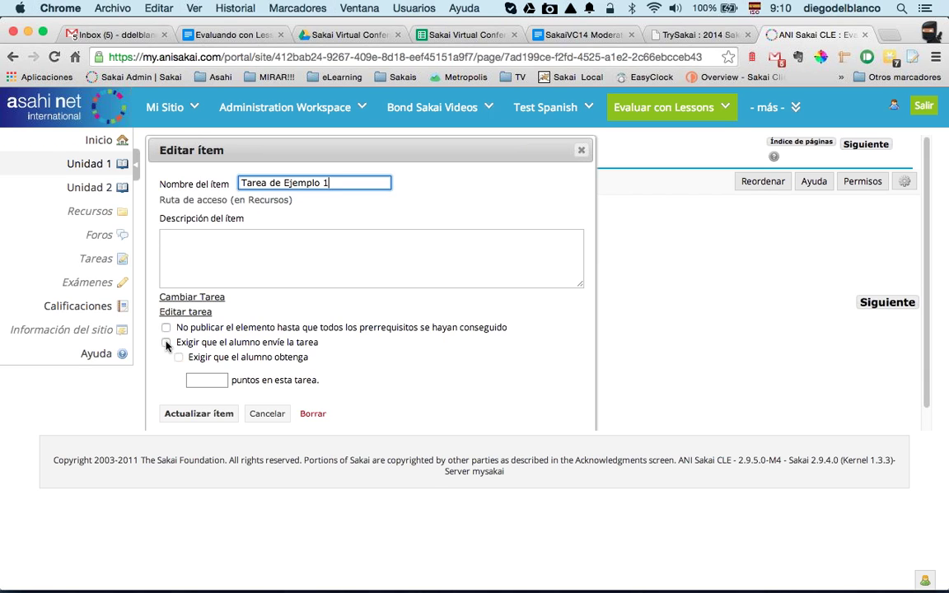
left_click(166, 343)
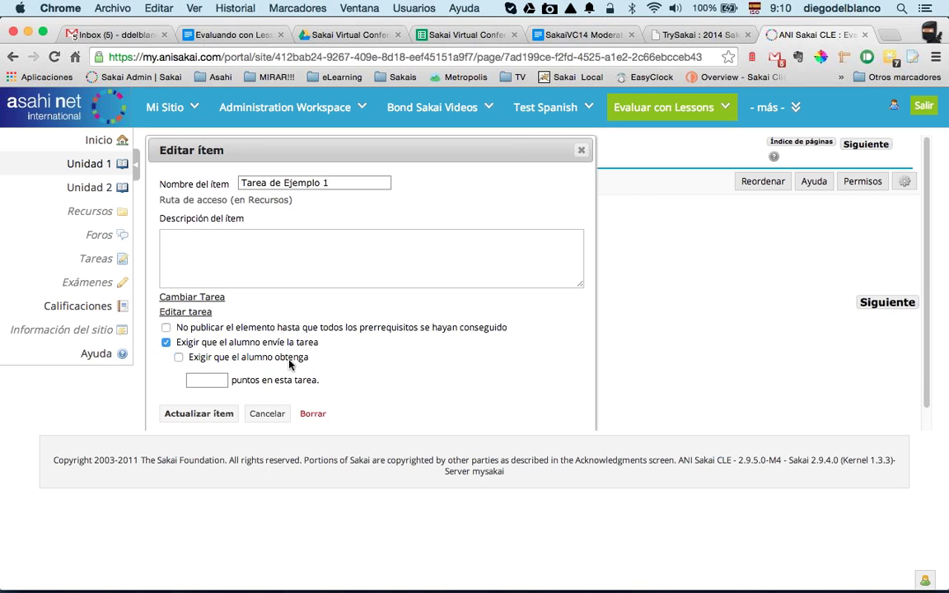
left_click(178, 357)
left_click(198, 381)
type("4")
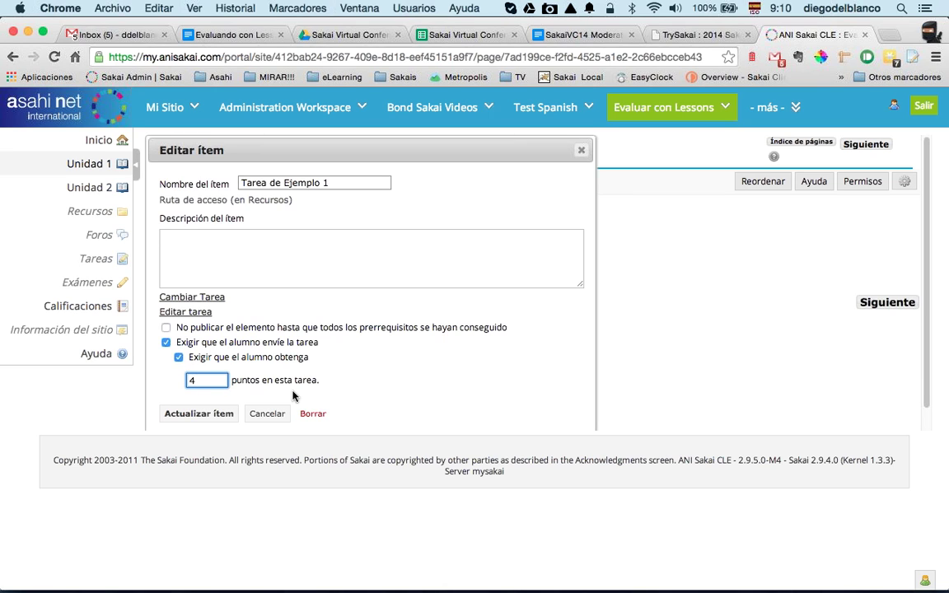
left_click(179, 357)
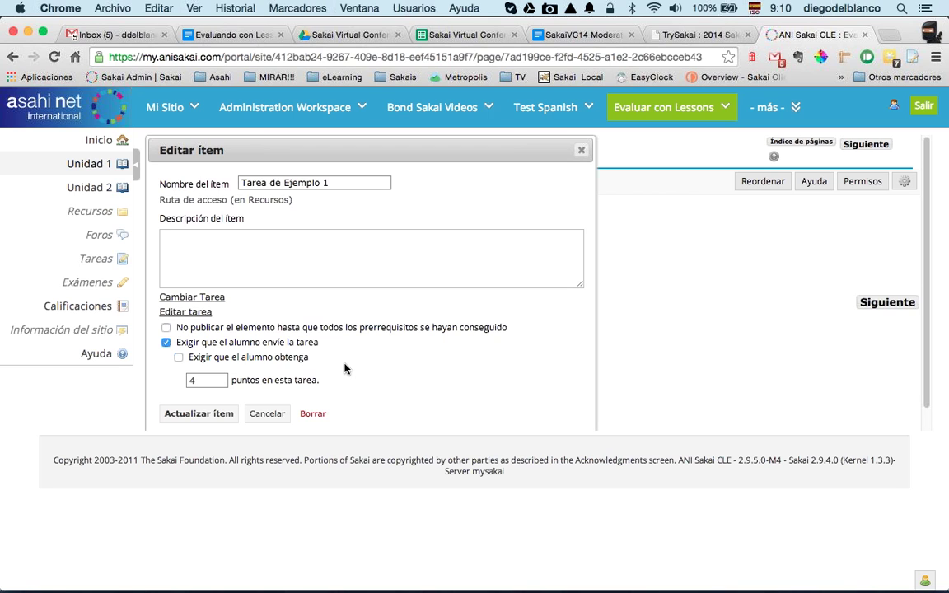
scroll(345, 369, "down", 1)
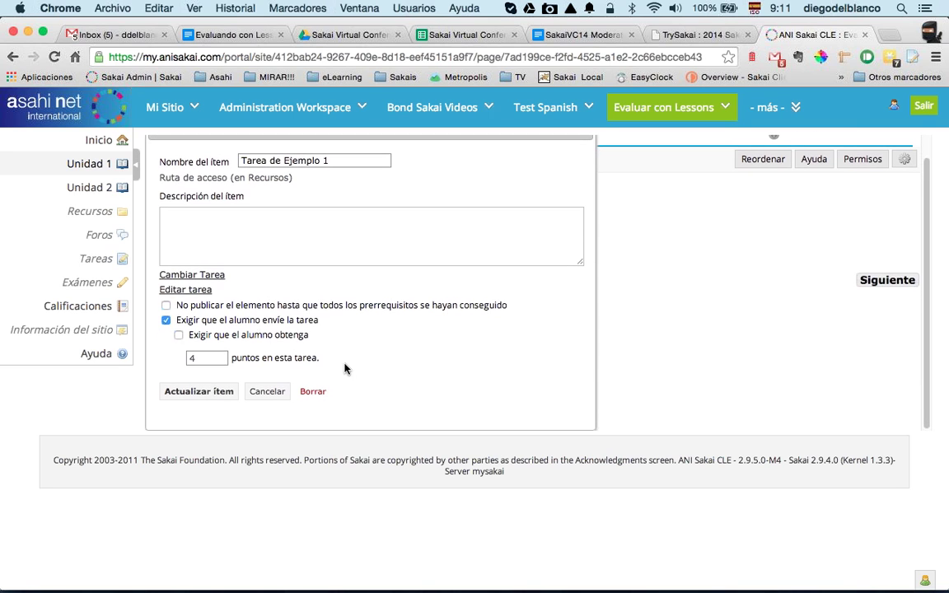
left_click_drag(184, 324, 314, 324)
left_click(341, 324)
left_click(200, 391)
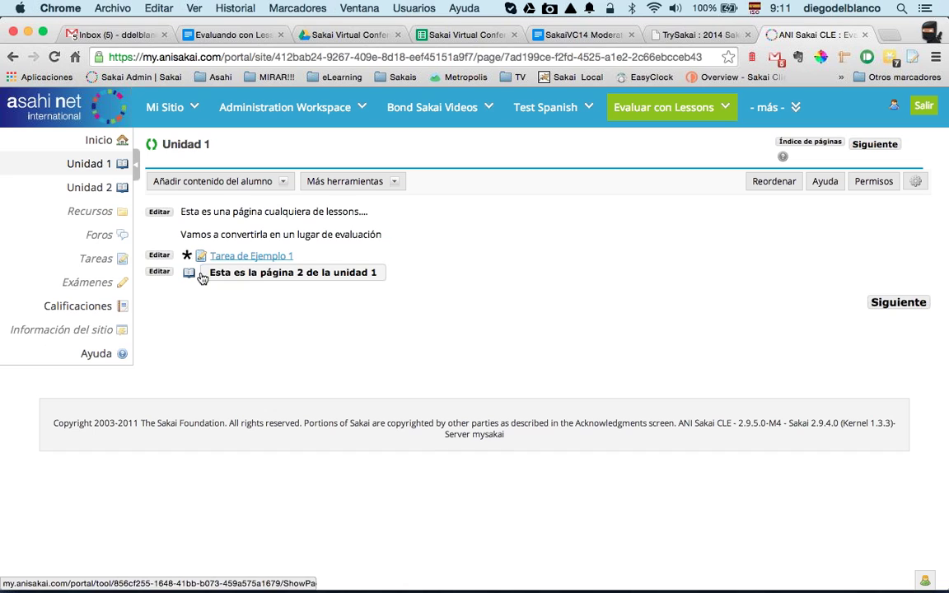
Step: Gate the page 2 link behind prerequisites, then open page 2 of Unidad 1
left_click(163, 273)
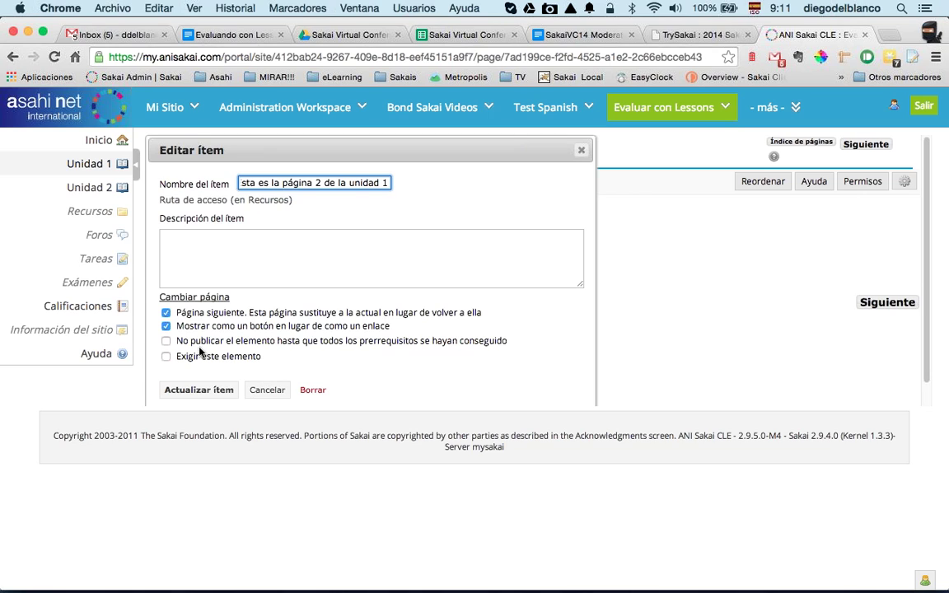
left_click(166, 342)
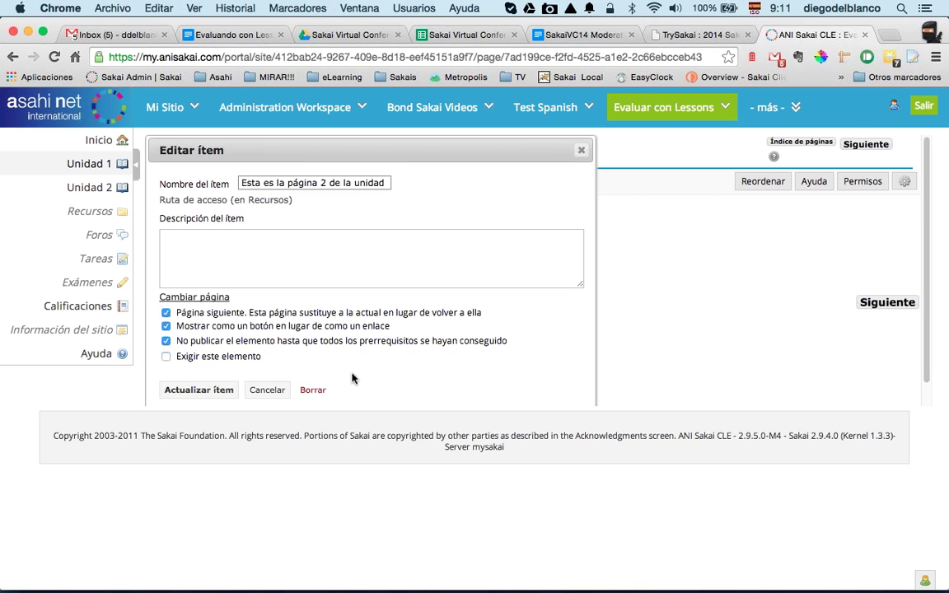
left_click(210, 390)
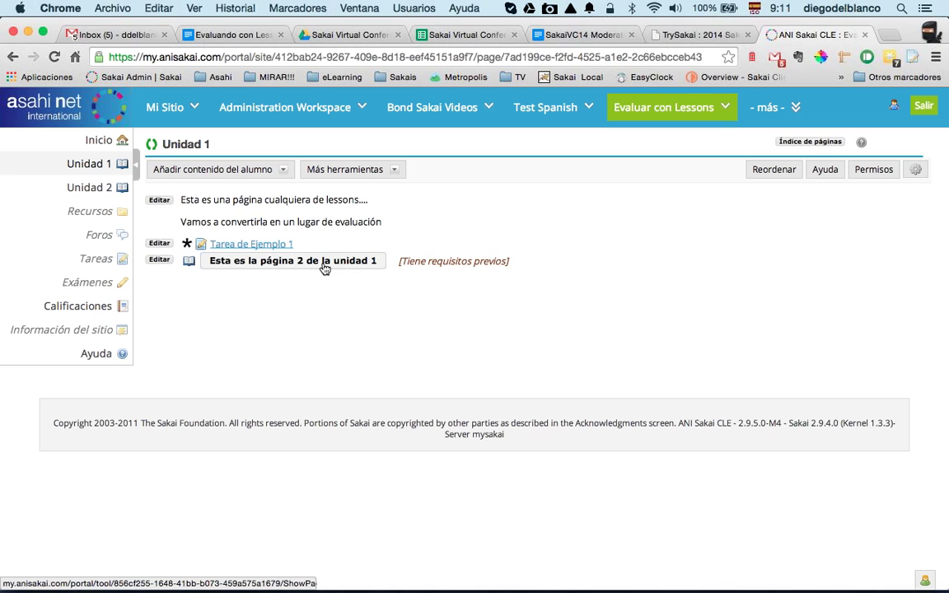
left_click(265, 262)
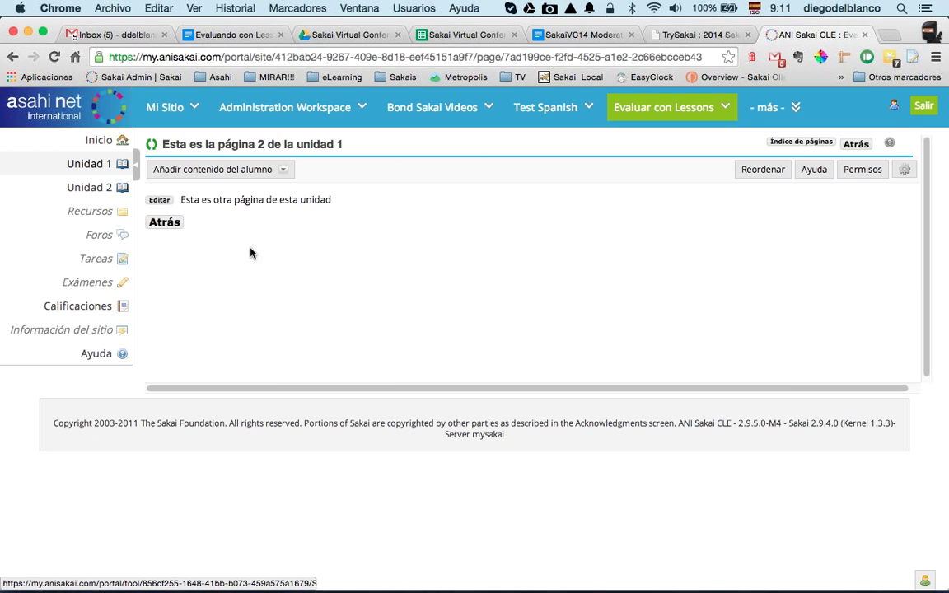
left_click(284, 170)
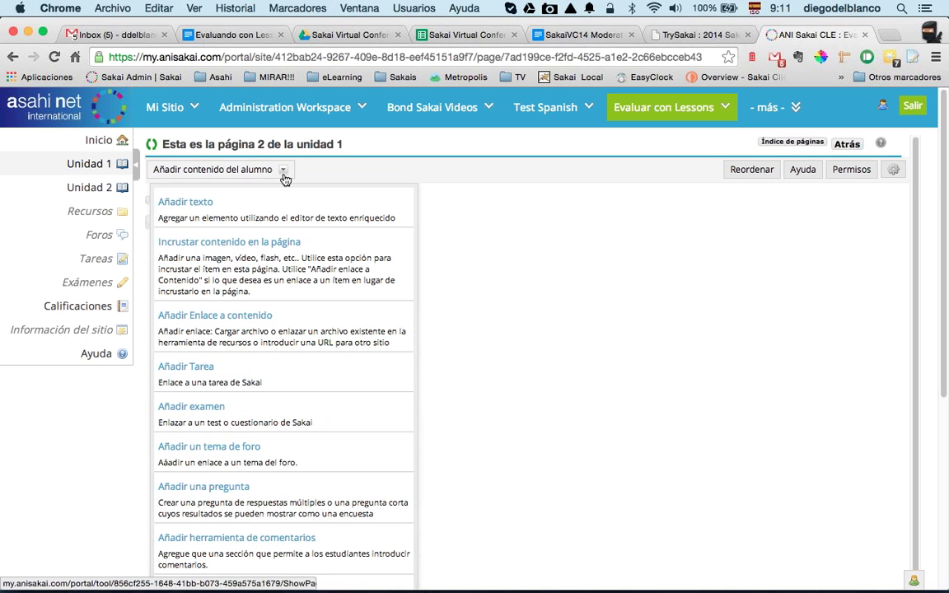
Step: Add Examen de Ejemplo 2 to the page and require students to submit it
left_click(209, 412)
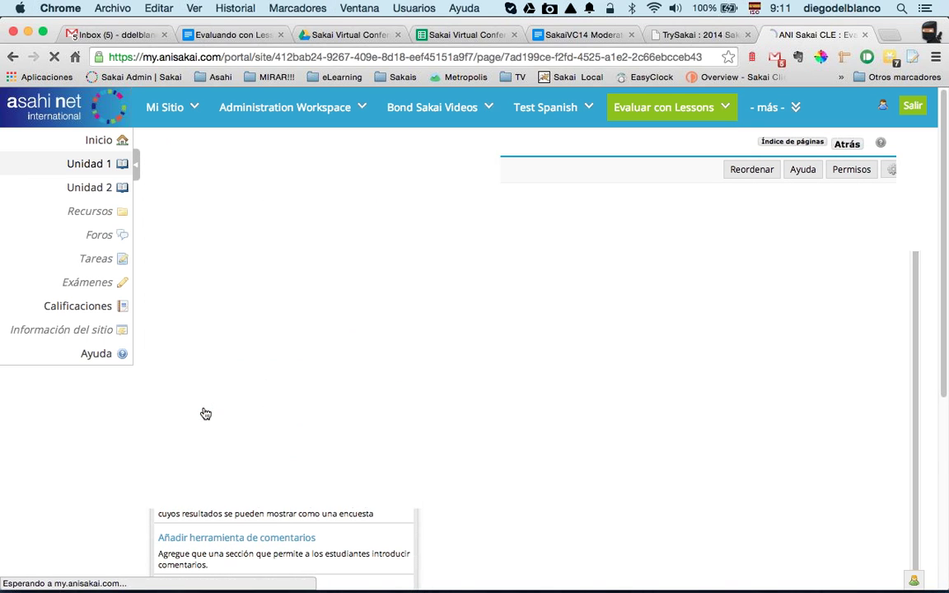
left_click(157, 249)
left_click(173, 284)
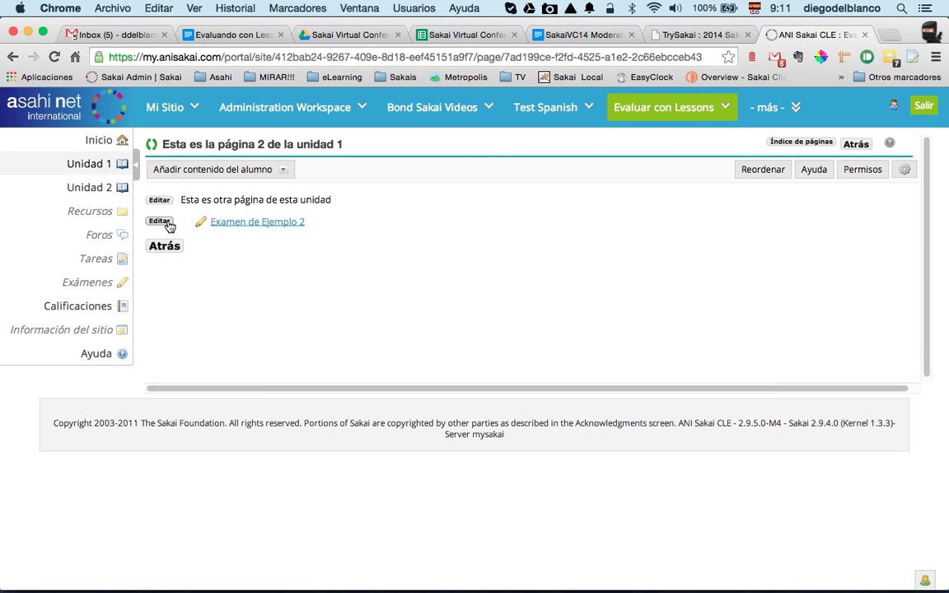
left_click(147, 220)
left_click(165, 357)
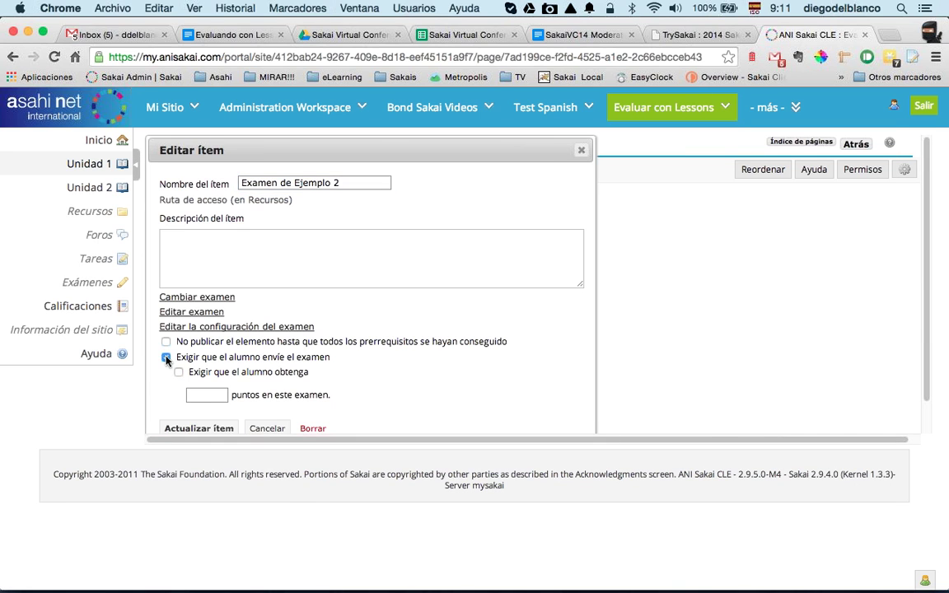
left_click(202, 427)
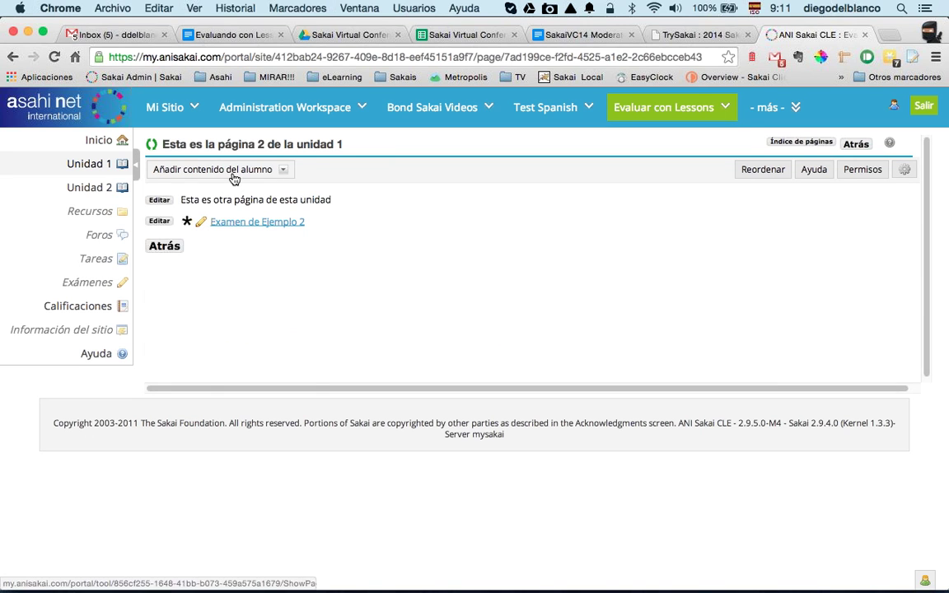
Step: Add the forum topic La barba hace machote and require students to contribute to it
left_click(206, 169)
scroll(223, 419, "down", 1)
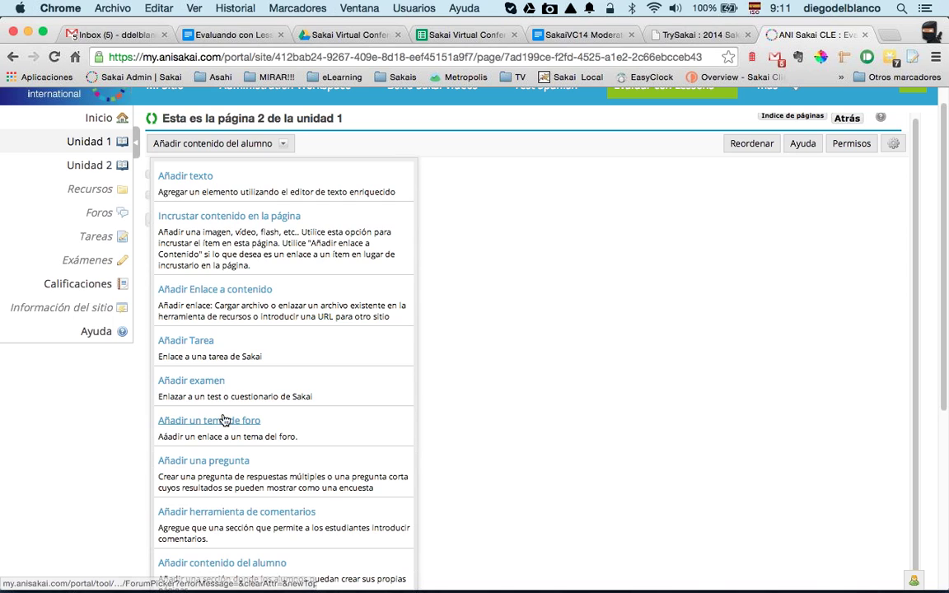
left_click(220, 422)
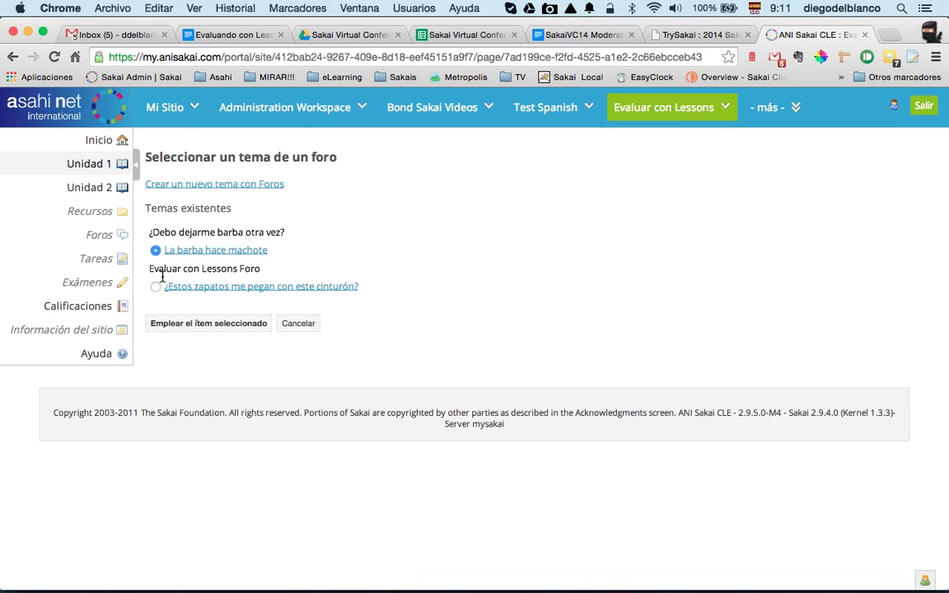
left_click(188, 326)
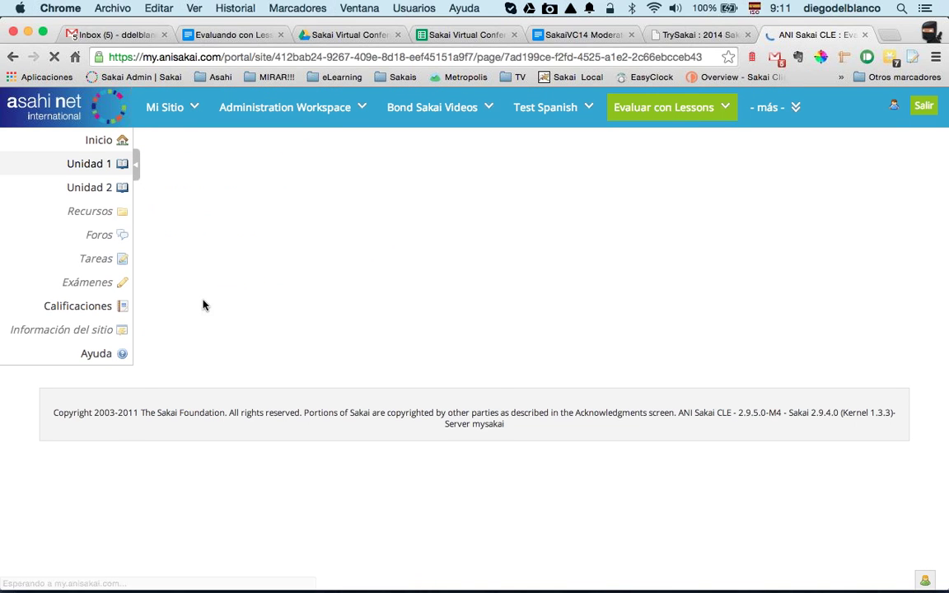
left_click(159, 238)
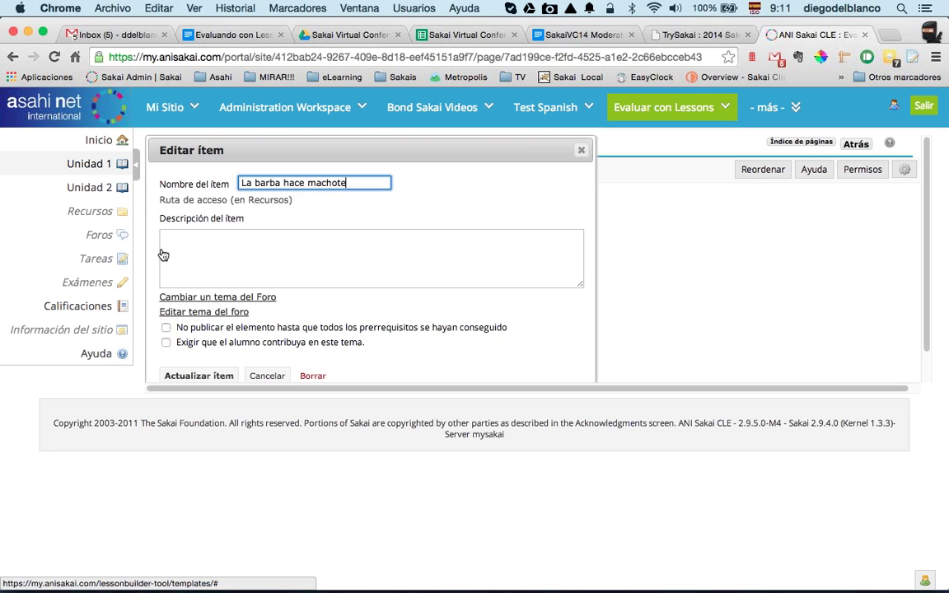
left_click(165, 343)
left_click(199, 376)
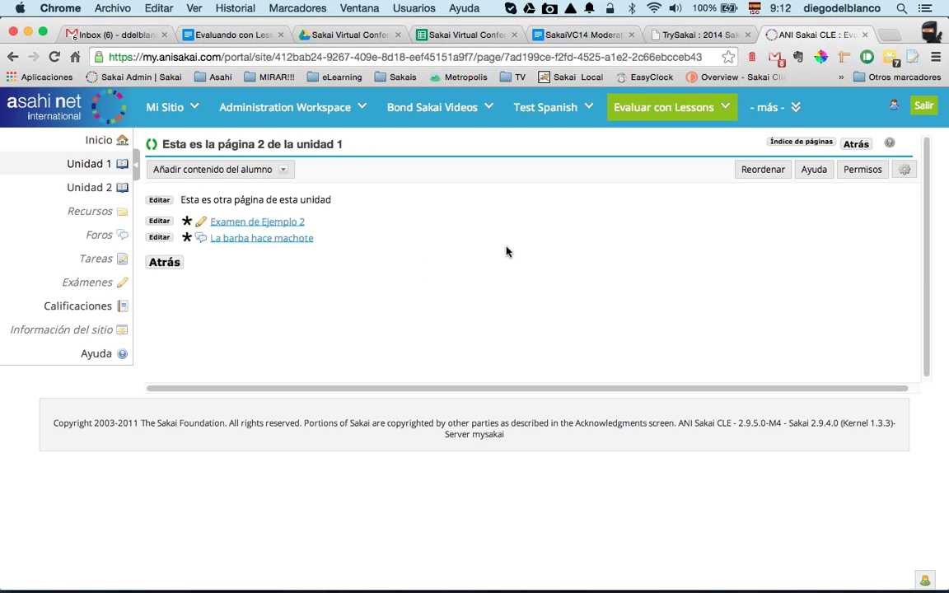
Step: Make completing page 2 of Unidad 1 add a 5.0-point gradebook item, and save
left_click(903, 175)
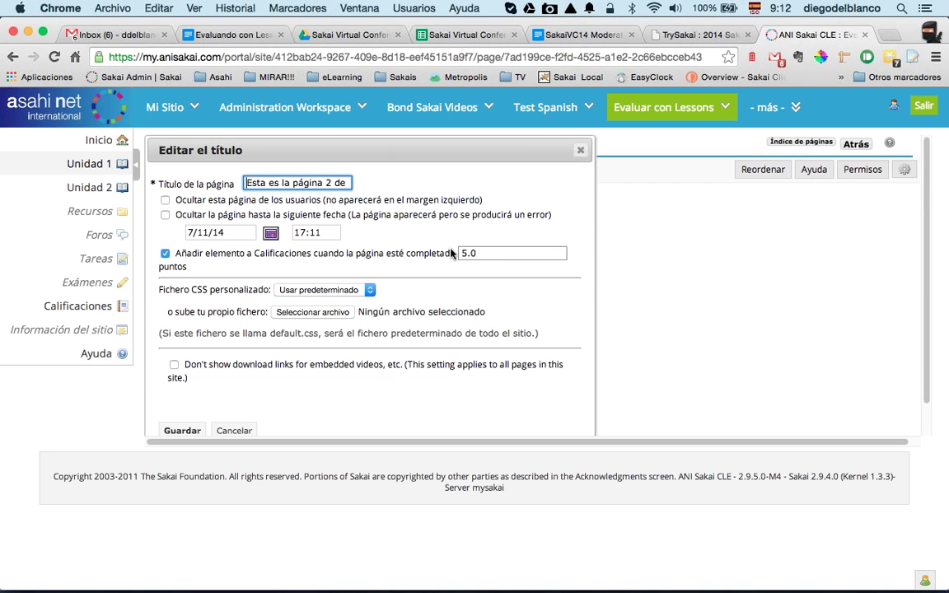
left_click(165, 253)
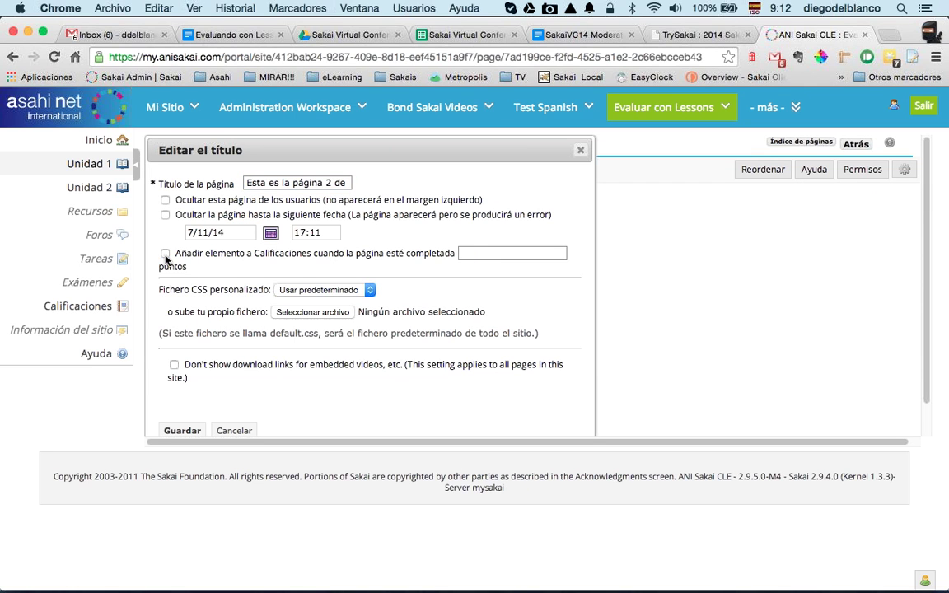
left_click(165, 254)
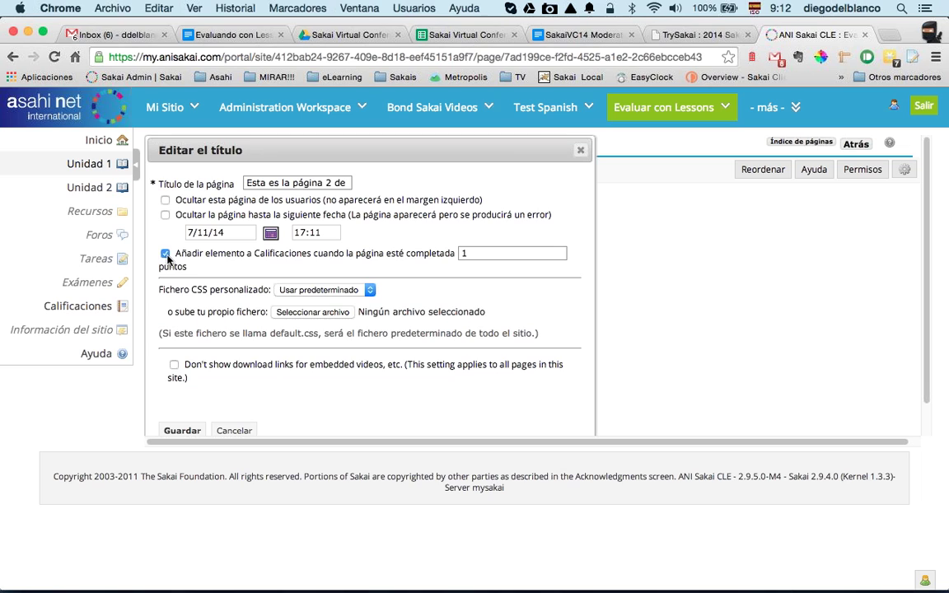
double_click(466, 253)
type("5")
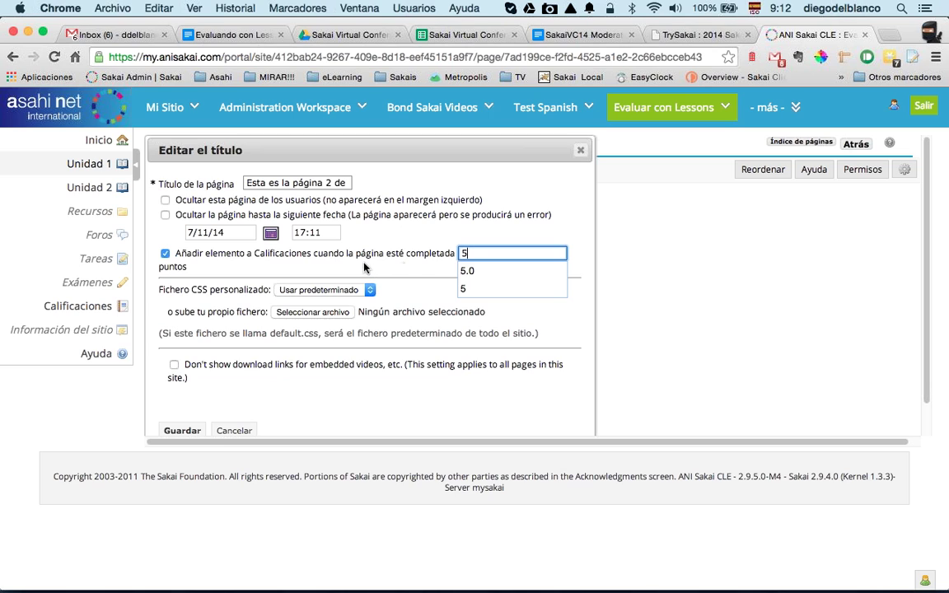
left_click(474, 273)
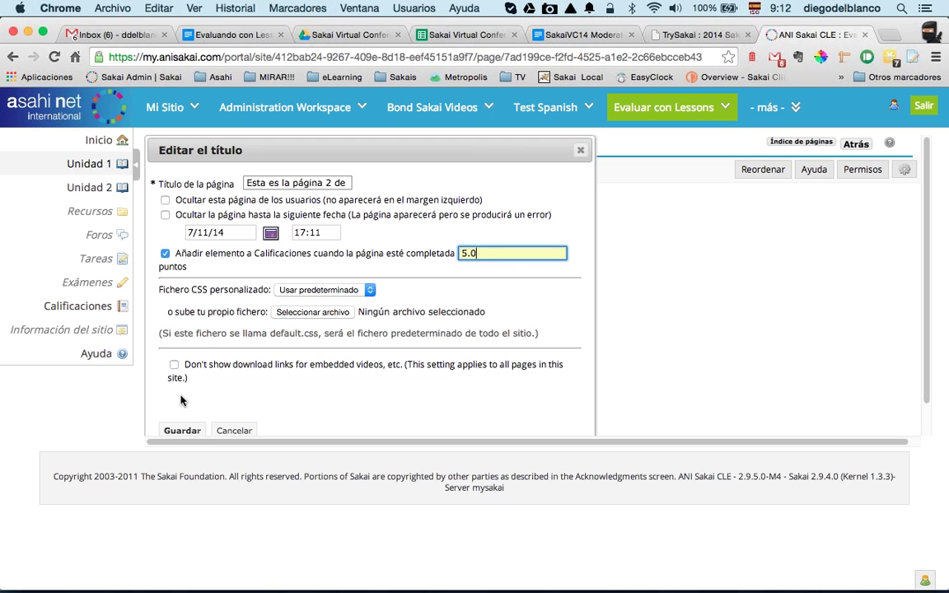
left_click(176, 429)
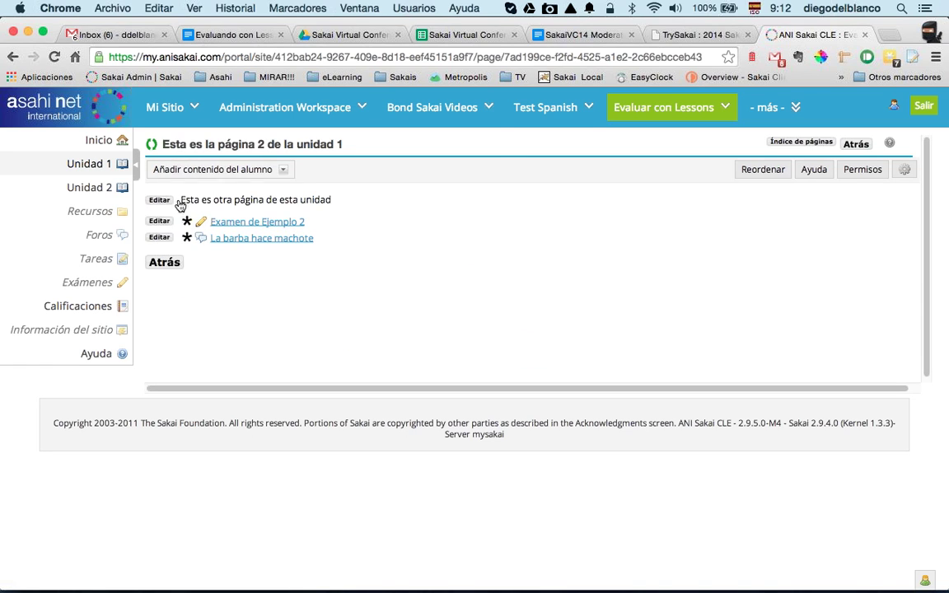
Step: Review the course gradebook in Calificaciones
left_click(76, 307)
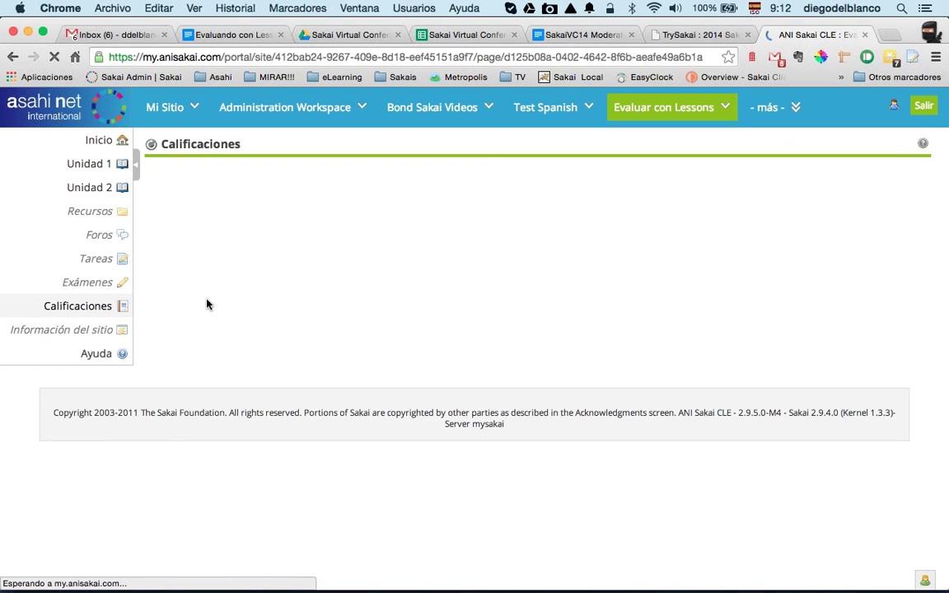
scroll(238, 348, "down", 4)
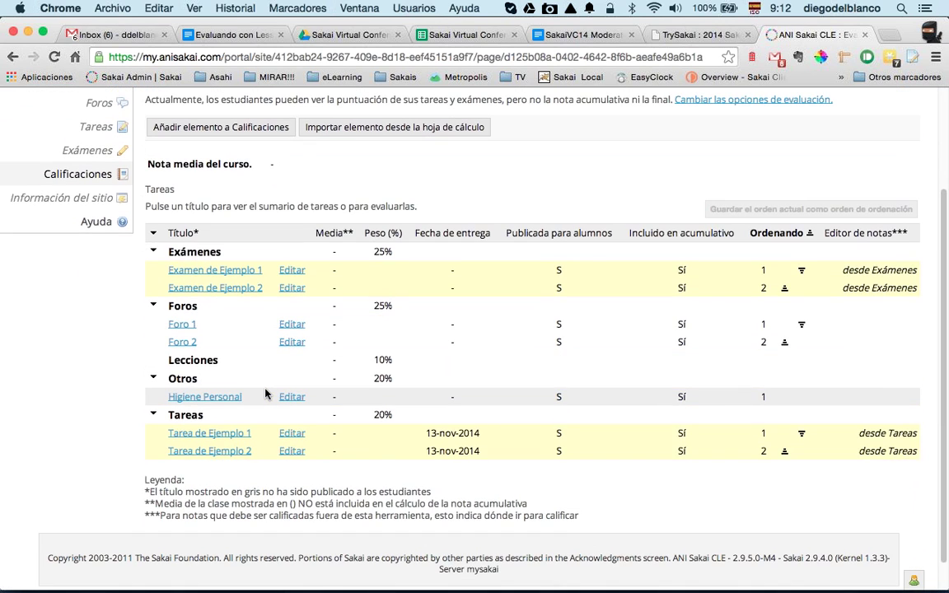
scroll(265, 394, "up", 2)
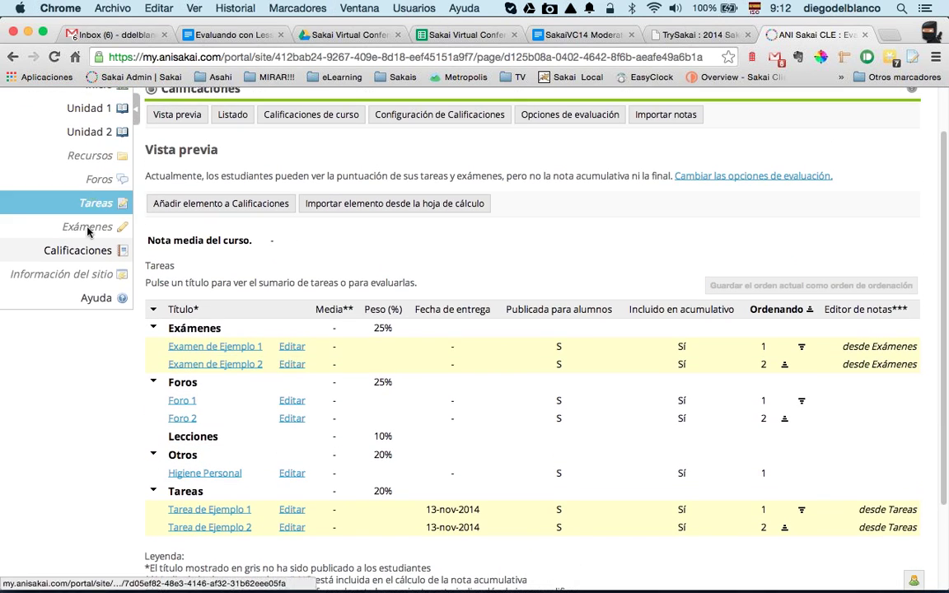
scroll(85, 253, "up", 2)
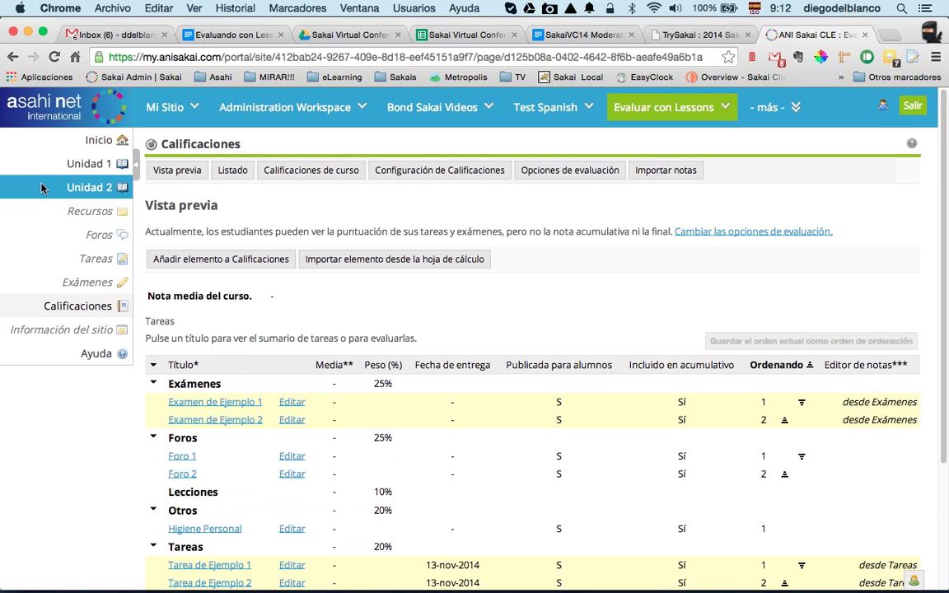
Step: Return to Unidad 1, recheck page 2's settings, and bring up the full site list
left_click(83, 170)
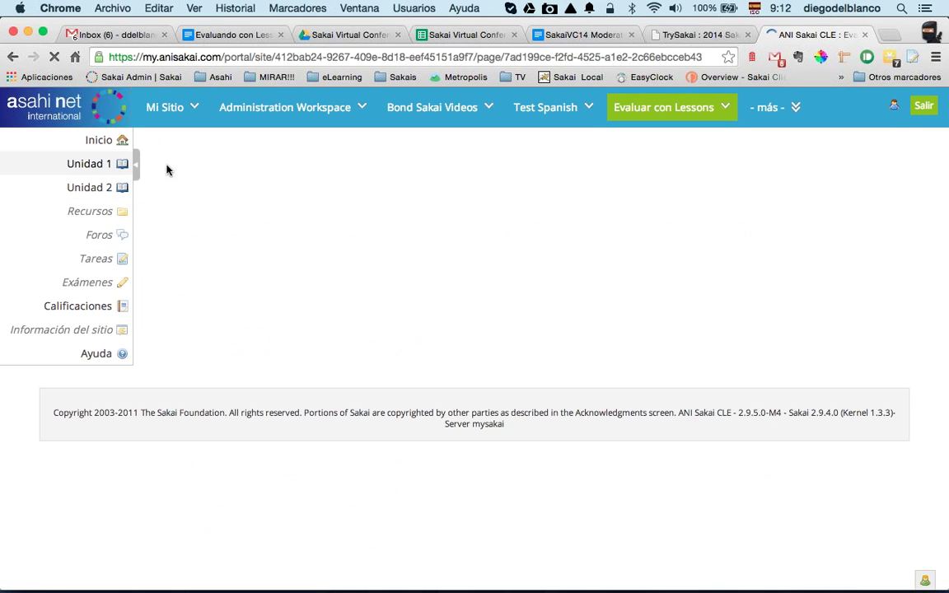
left_click(284, 170)
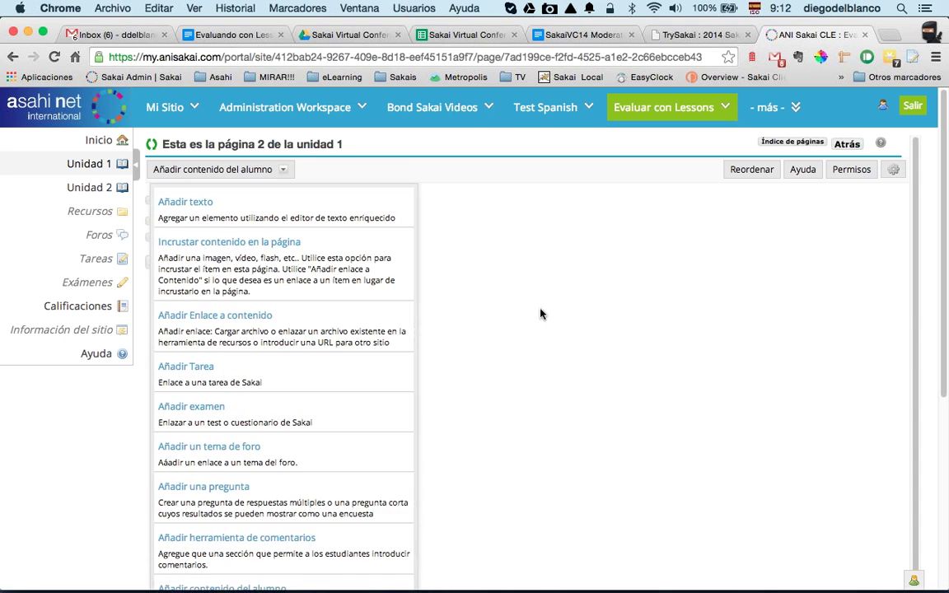
scroll(857, 203, "down", 5)
left_click(905, 170)
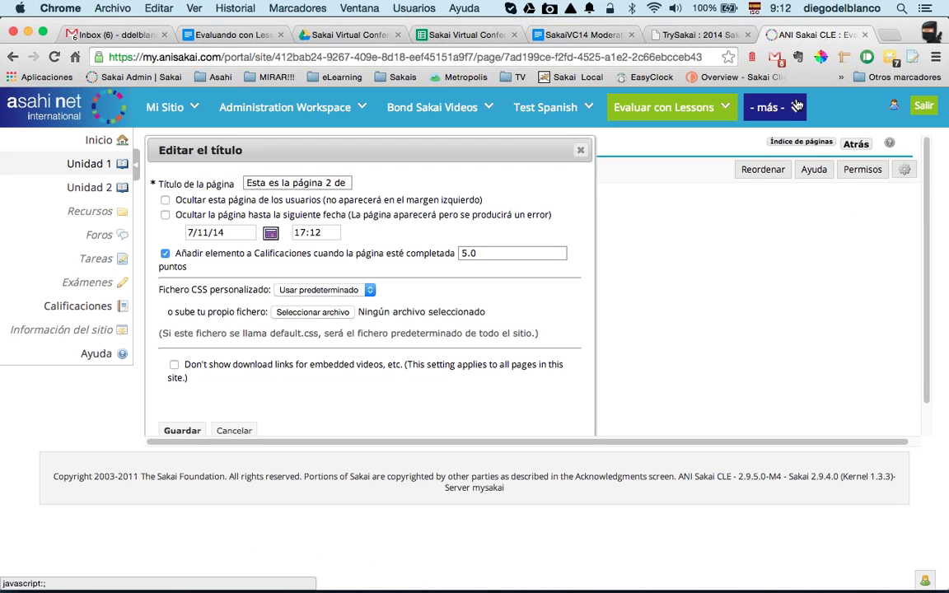
left_click(773, 107)
Step: Switch to Evaluar con Lessons 2 and review its gradebook
left_click(688, 164)
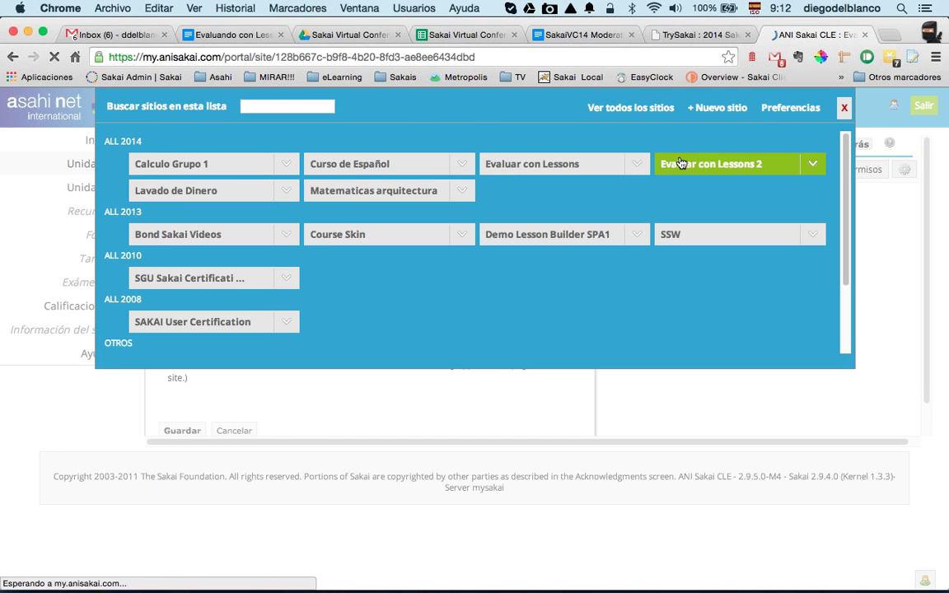
left_click(20, 308)
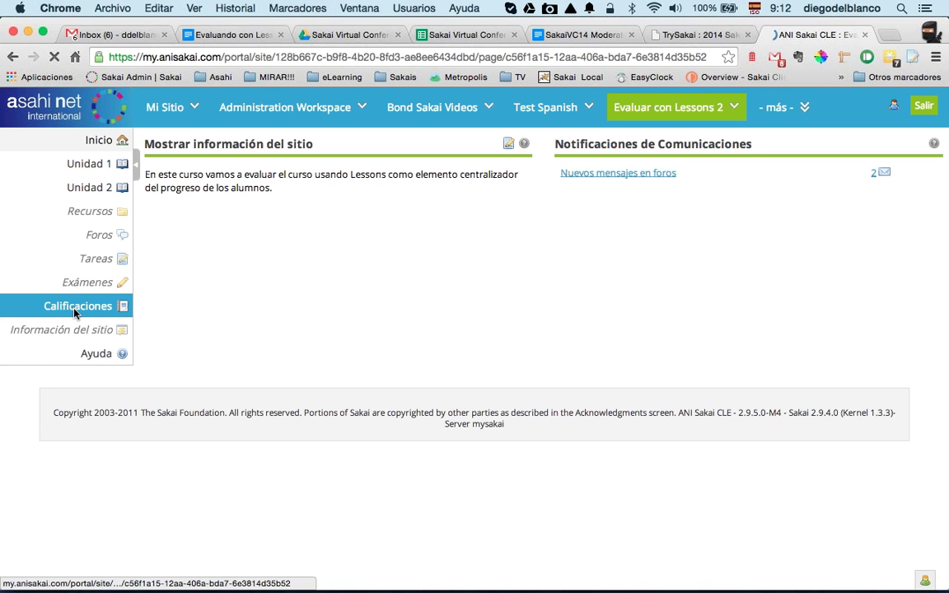
scroll(190, 362, "down", 2)
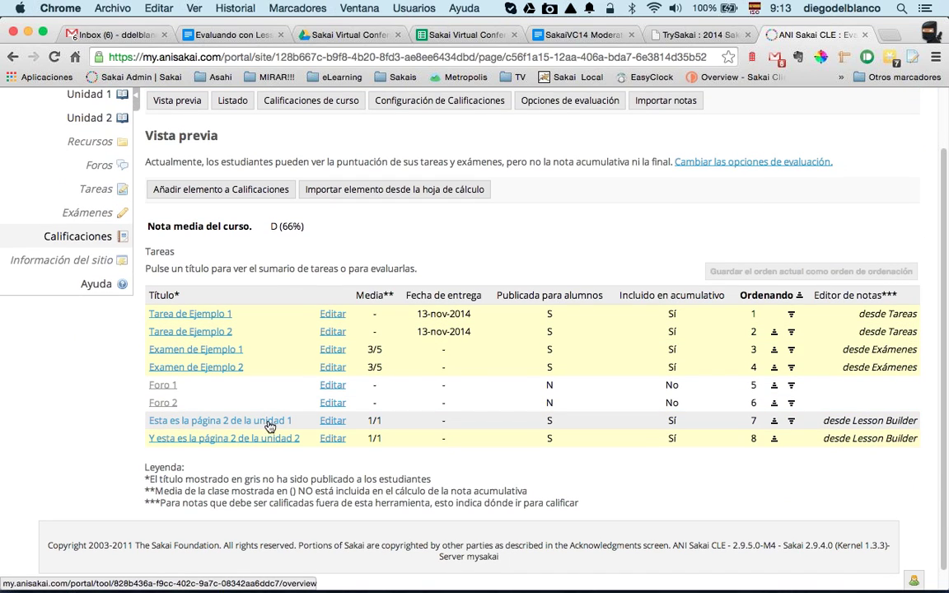
scroll(274, 239, "up", 2)
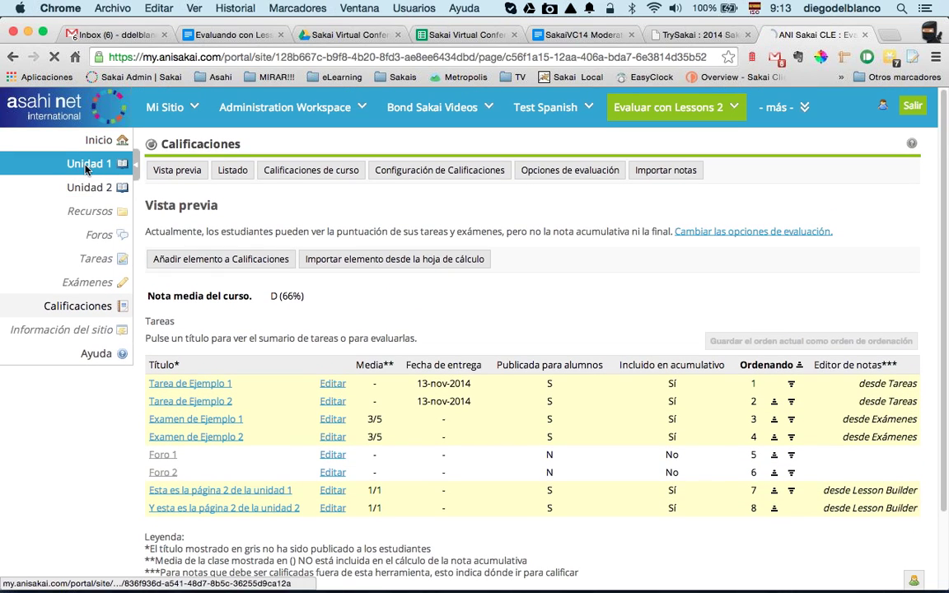
Step: Check page 2 of Unidad 1's settings, then switch to the Evaluar con Lessons site
left_click(87, 164)
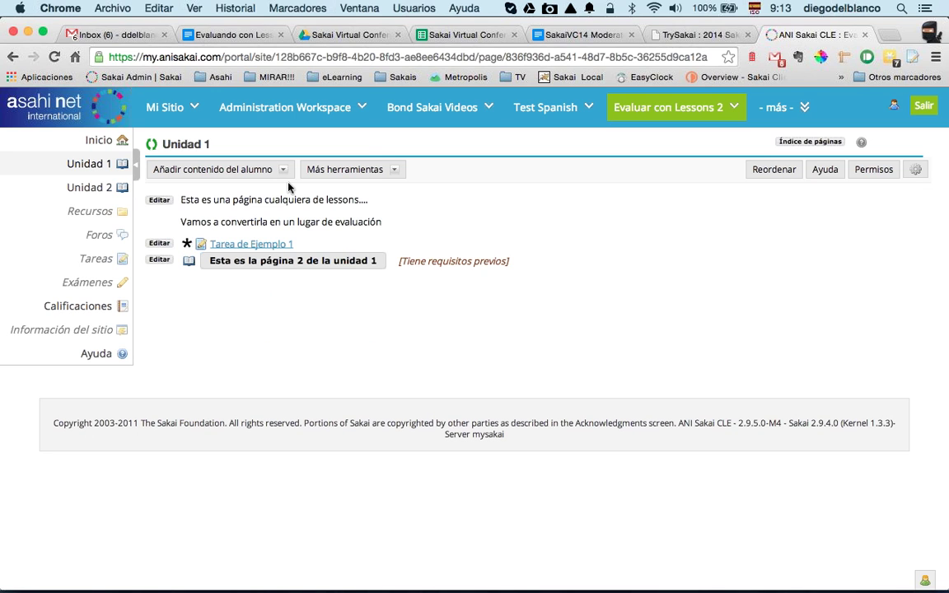
left_click(302, 262)
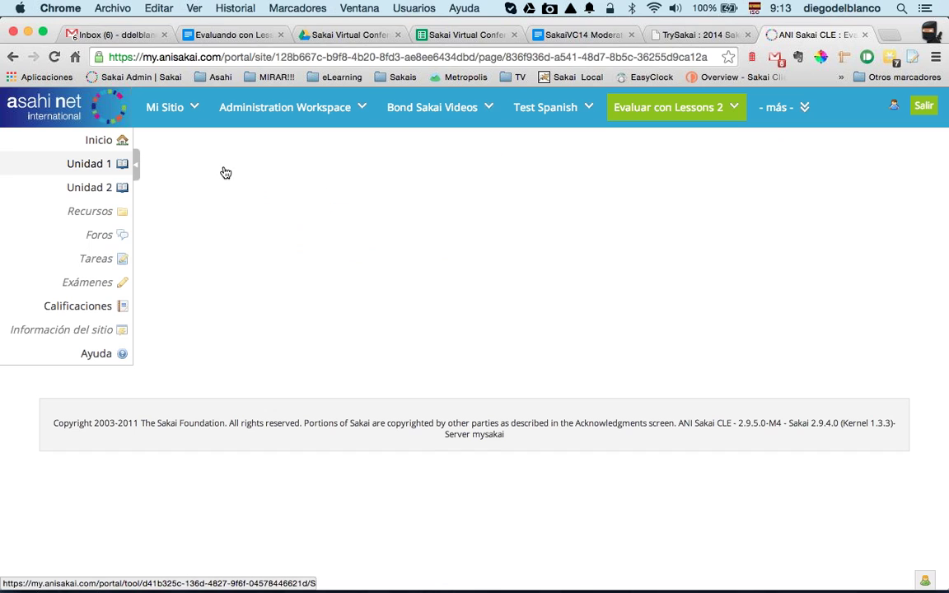
left_click(904, 173)
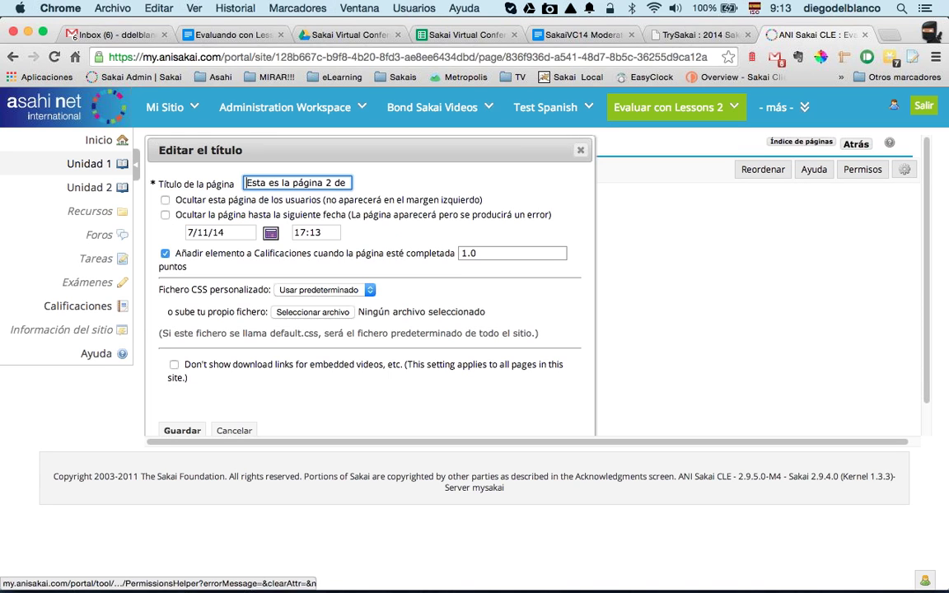
left_click(645, 241)
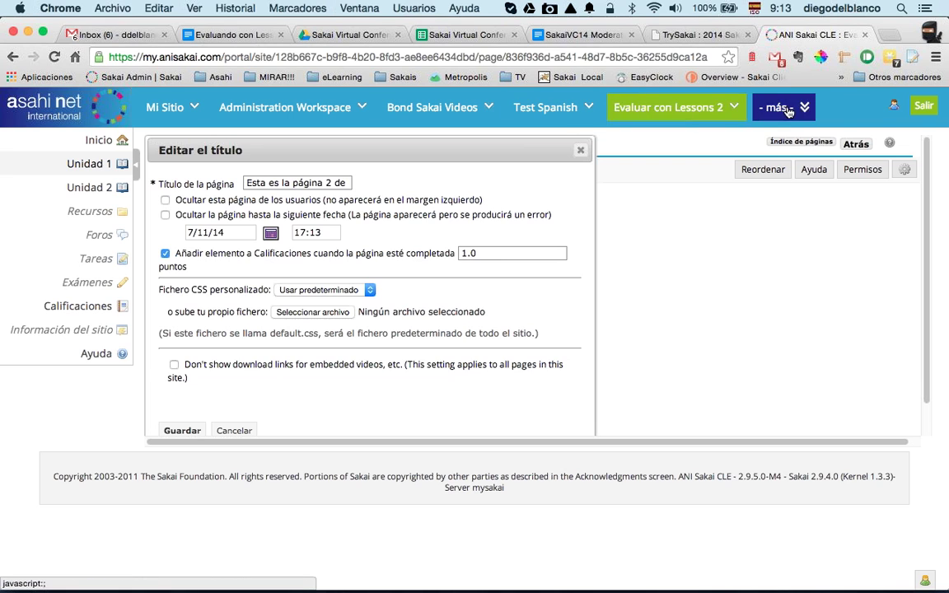
left_click(778, 107)
left_click(566, 164)
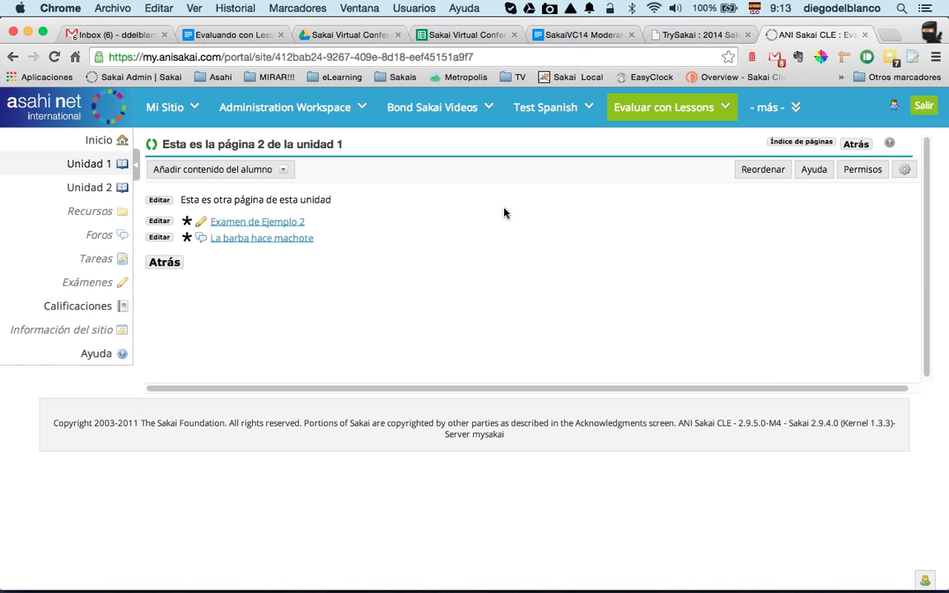
Step: Glance at the current page's settings without saving, then open page 2 of Unidad 2
left_click(905, 170)
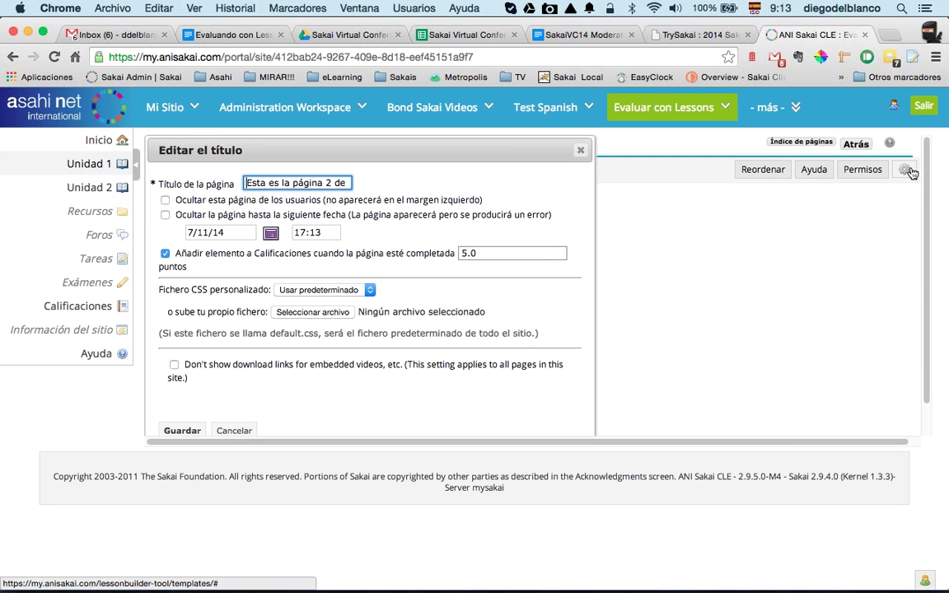
double_click(474, 257)
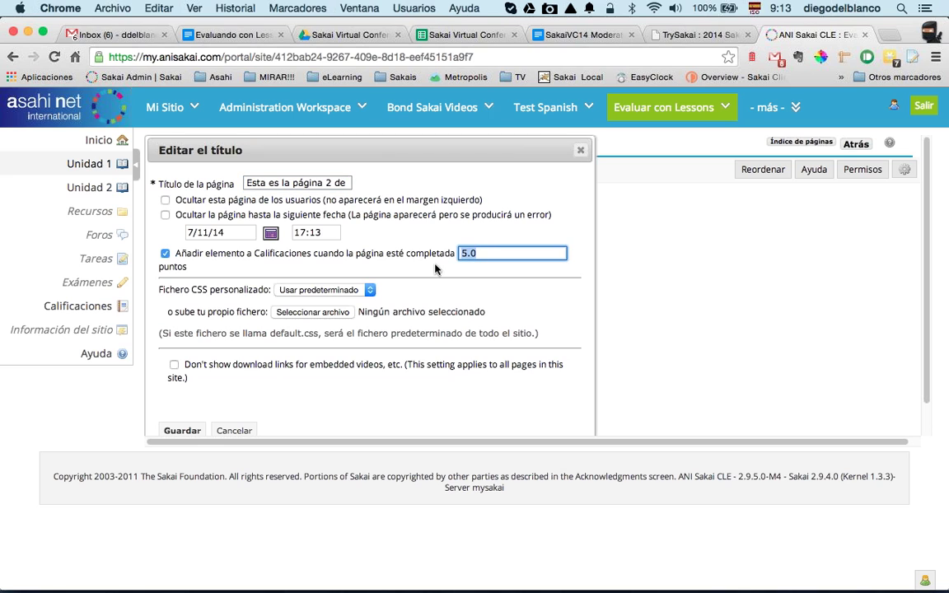
left_click(234, 431)
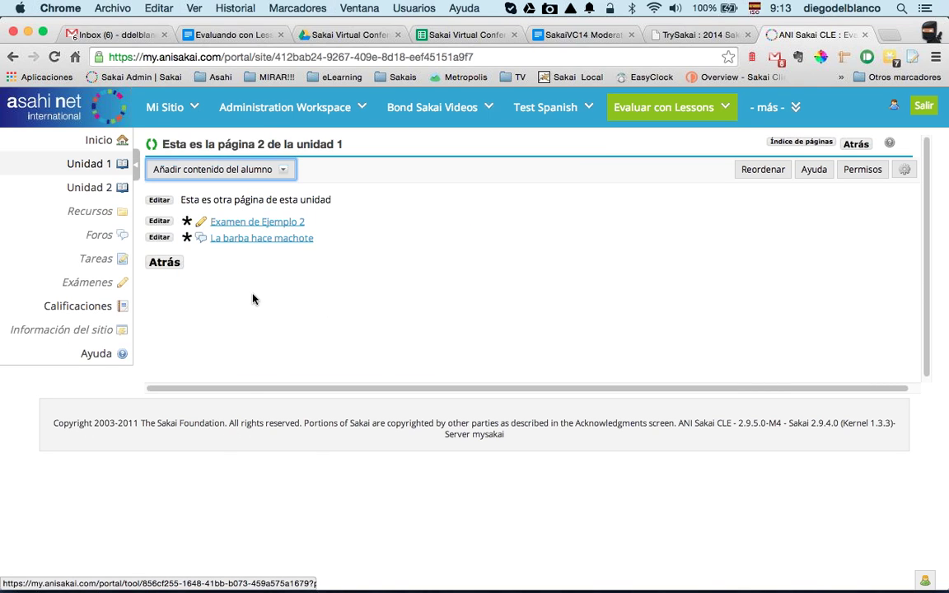
left_click(85, 185)
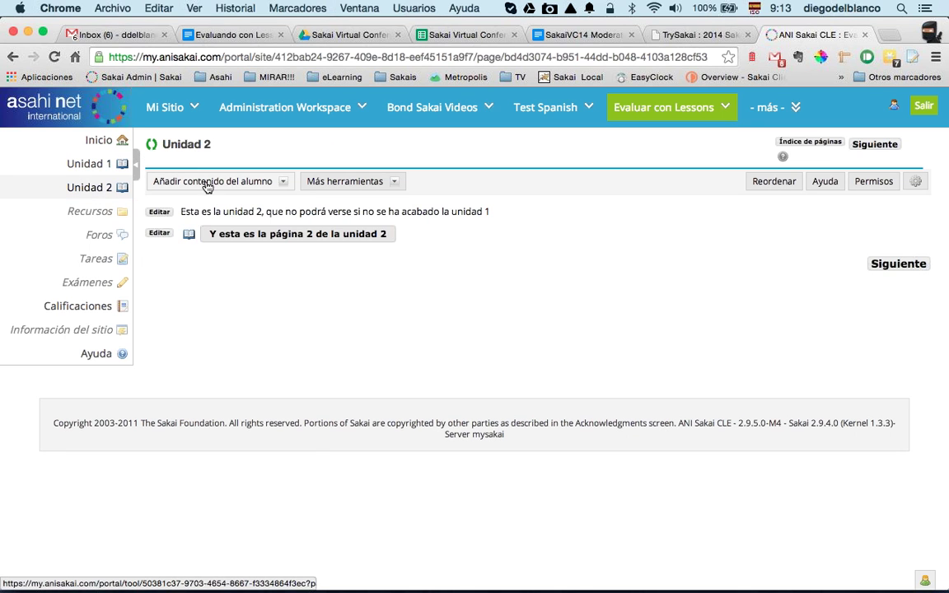
left_click(205, 186)
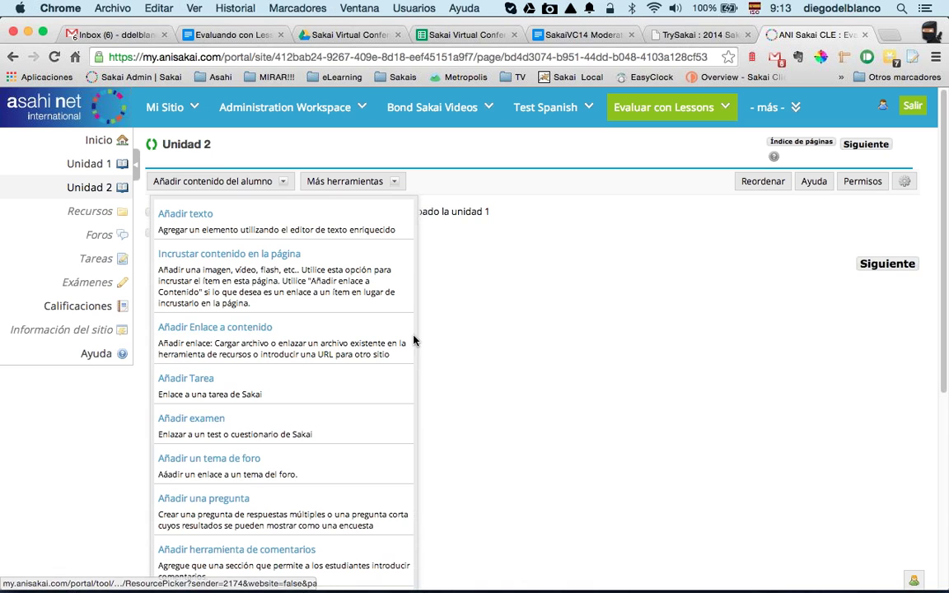
left_click(489, 358)
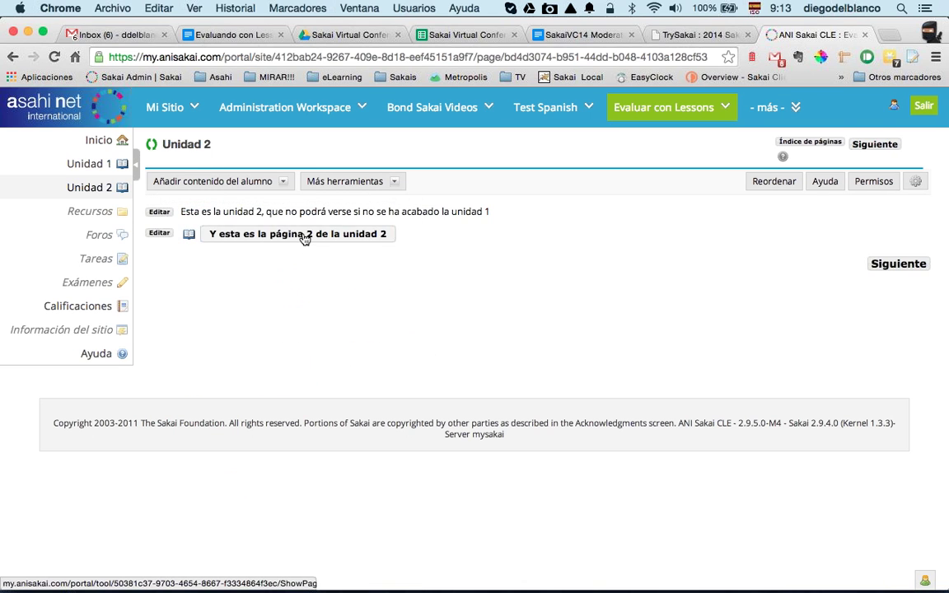
left_click(303, 237)
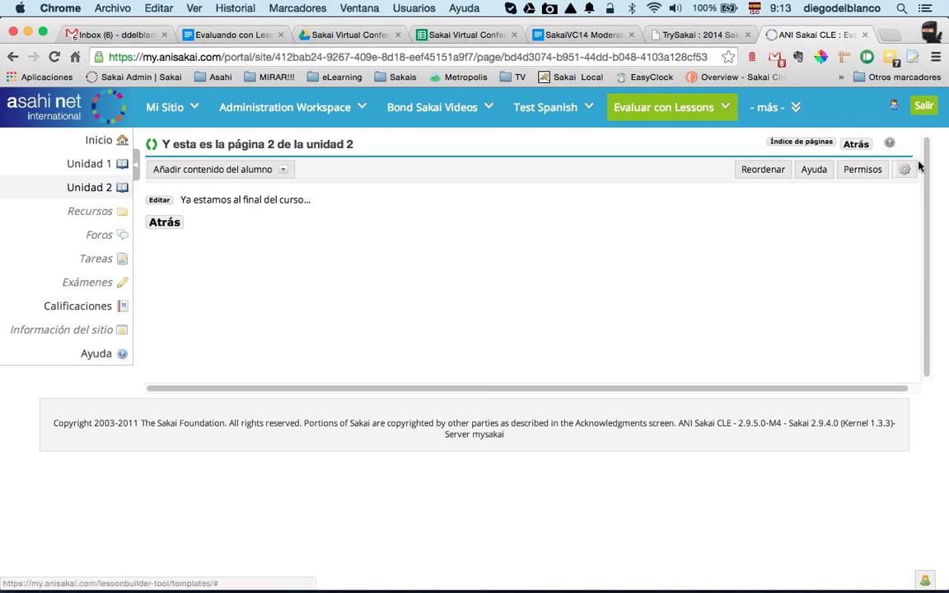
Step: Enable a 5-point gradebook item on completion of page 2 of Unidad 2
left_click(905, 169)
left_click(164, 253)
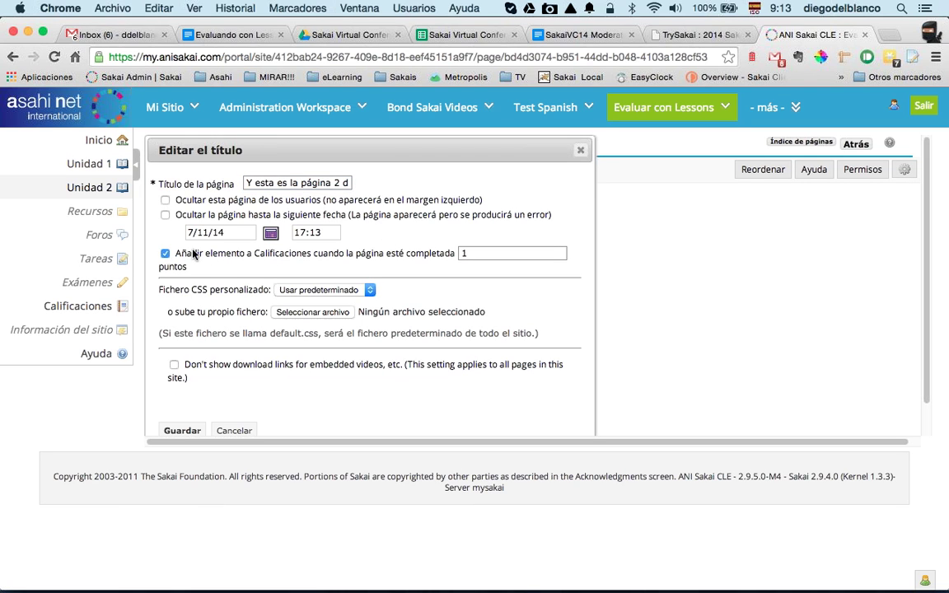
double_click(464, 255)
key("BackSpace")
type("1")
key("BackSpace")
type("5")
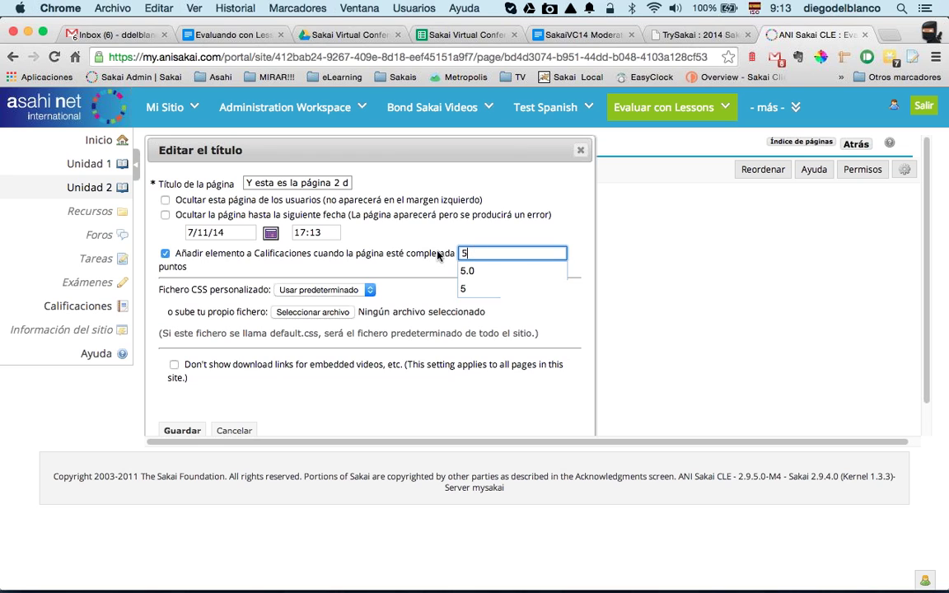
left_click(180, 432)
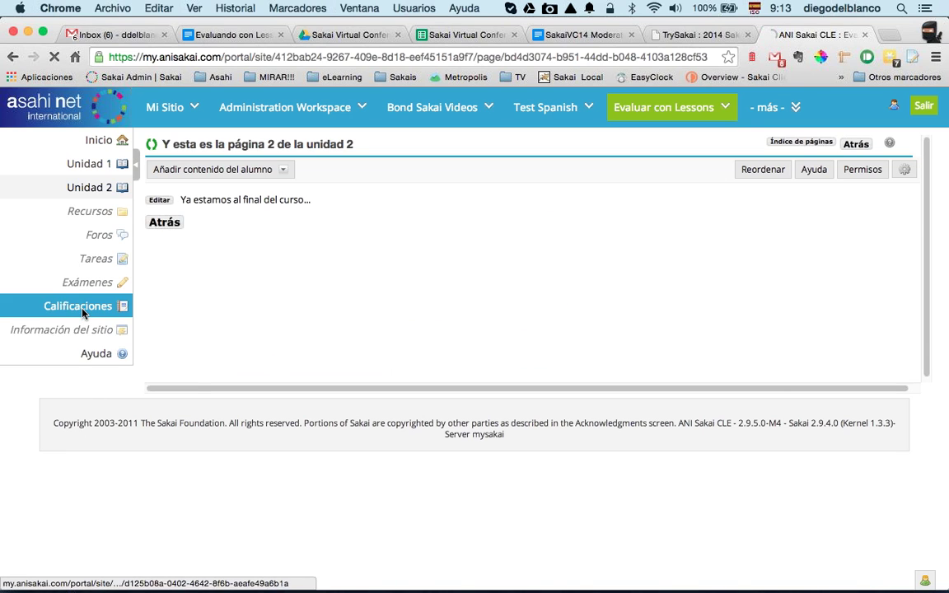
Step: Review the gradebook in Calificaciones
left_click(78, 306)
scroll(279, 334, "down", 3)
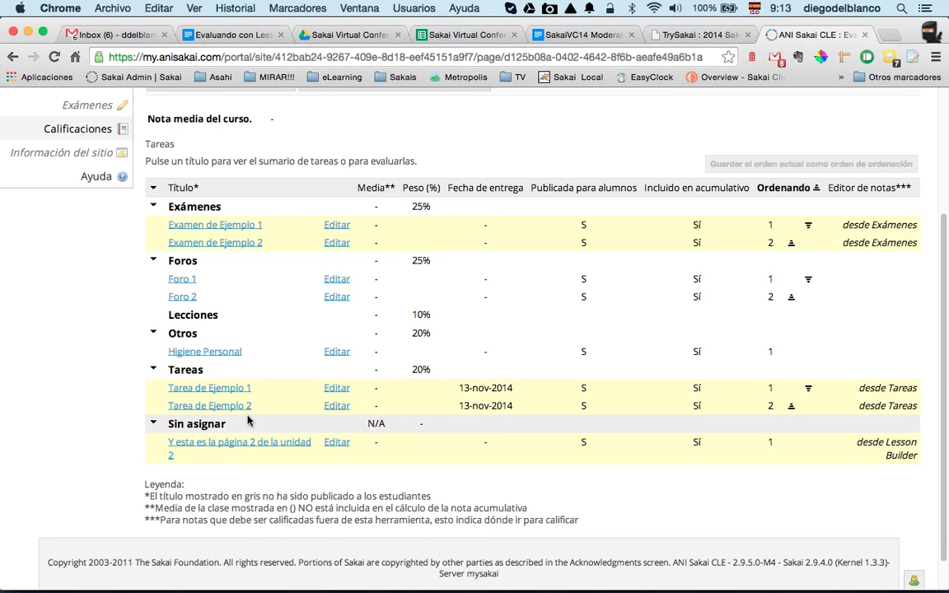
scroll(156, 342, "up", 3)
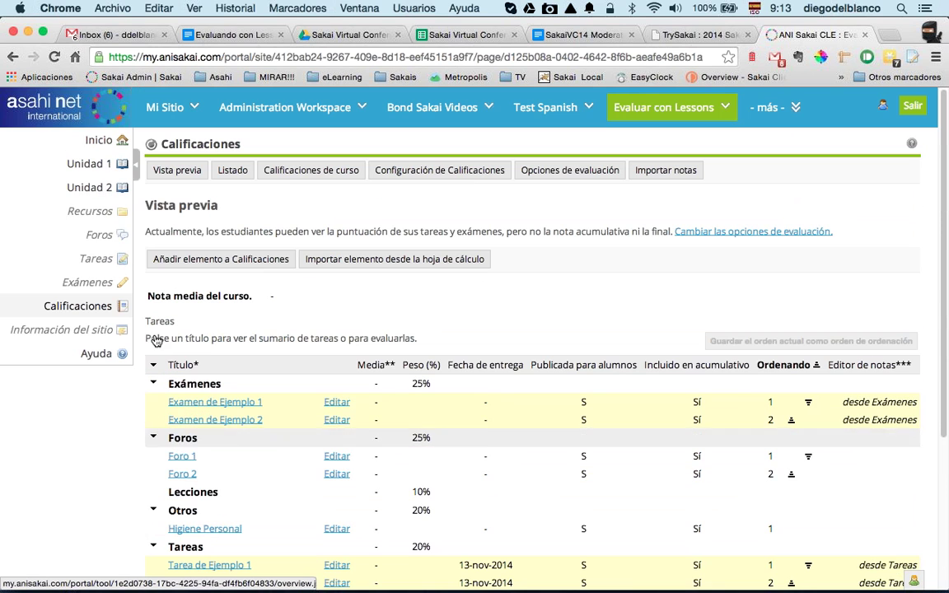
Step: Untick page 2 of Unidad 1's gradebook-on-completion option, save, and go back after the error
left_click(91, 164)
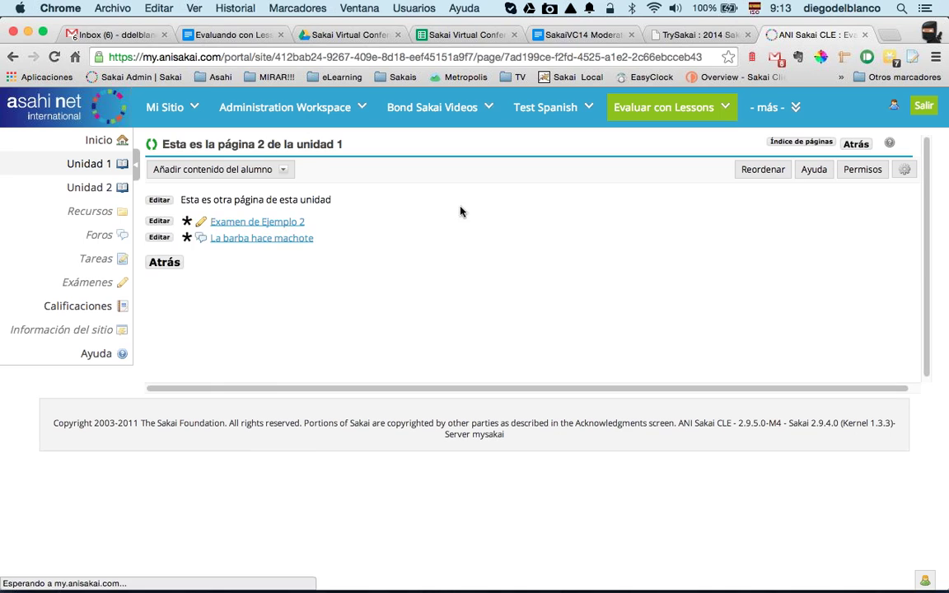
left_click(904, 170)
left_click(164, 255)
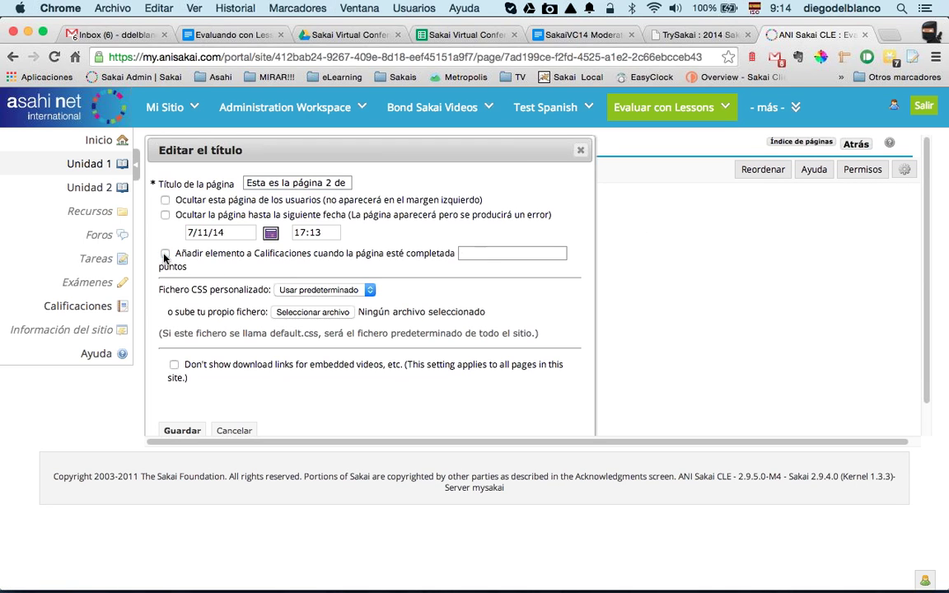
left_click(181, 431)
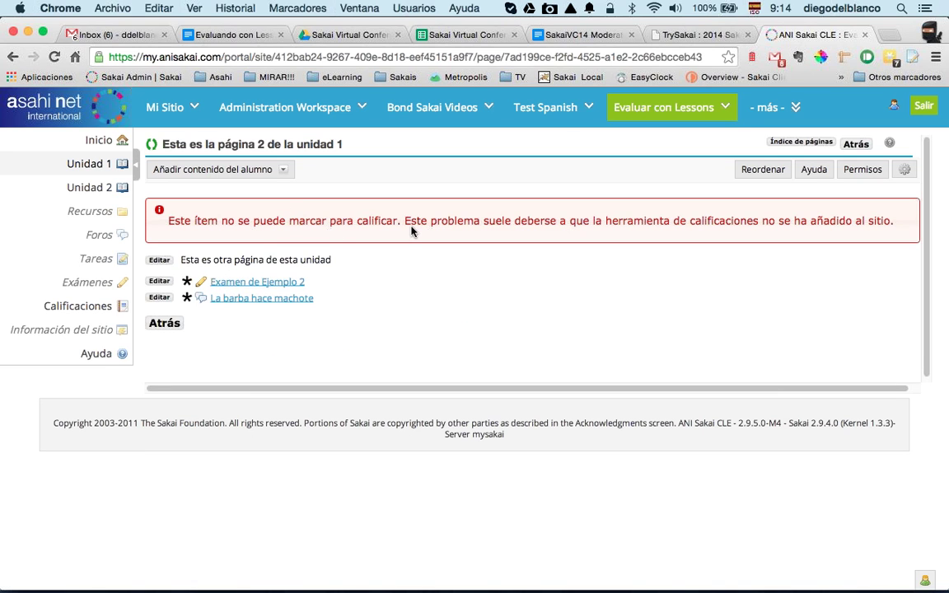
left_click(158, 323)
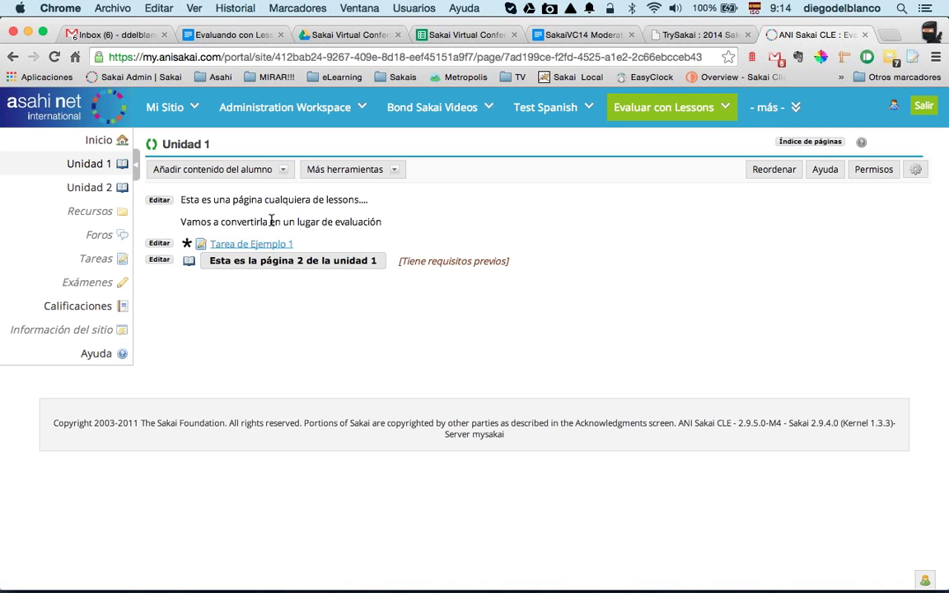
left_click(242, 171)
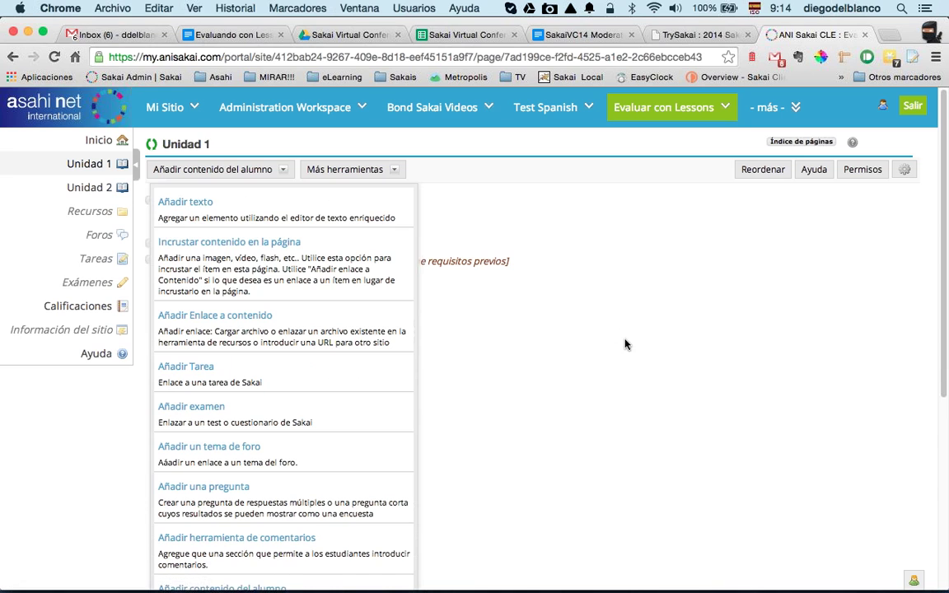
left_click(593, 339)
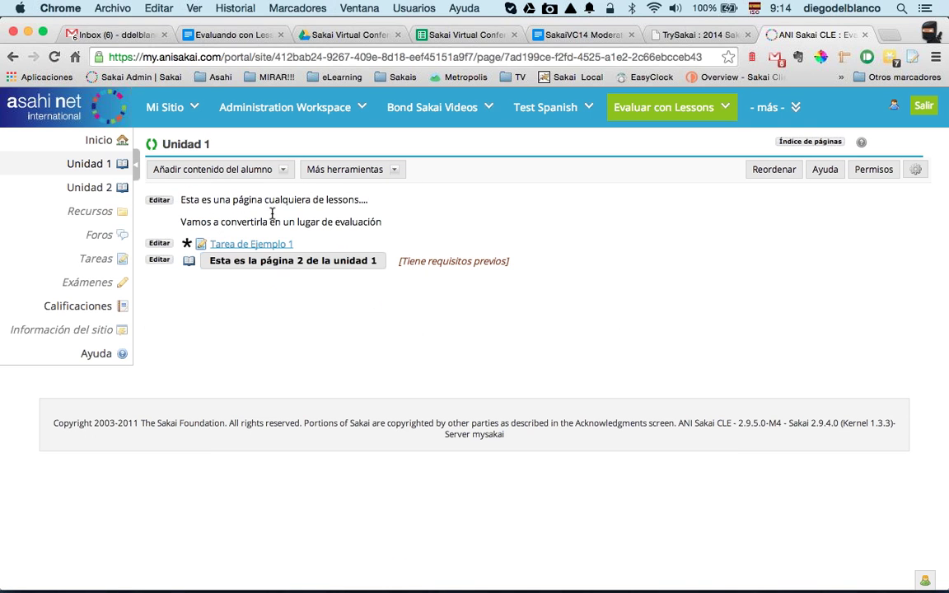
Step: Switch to Evaluar con Lessons 2 and view its gradebook with both lesson pages at 1/1
left_click(785, 112)
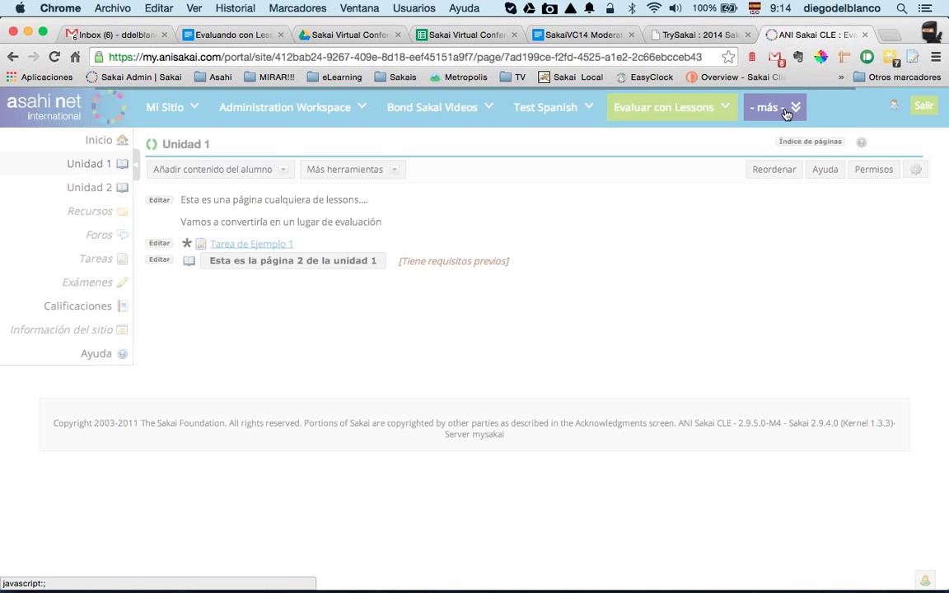
left_click(720, 161)
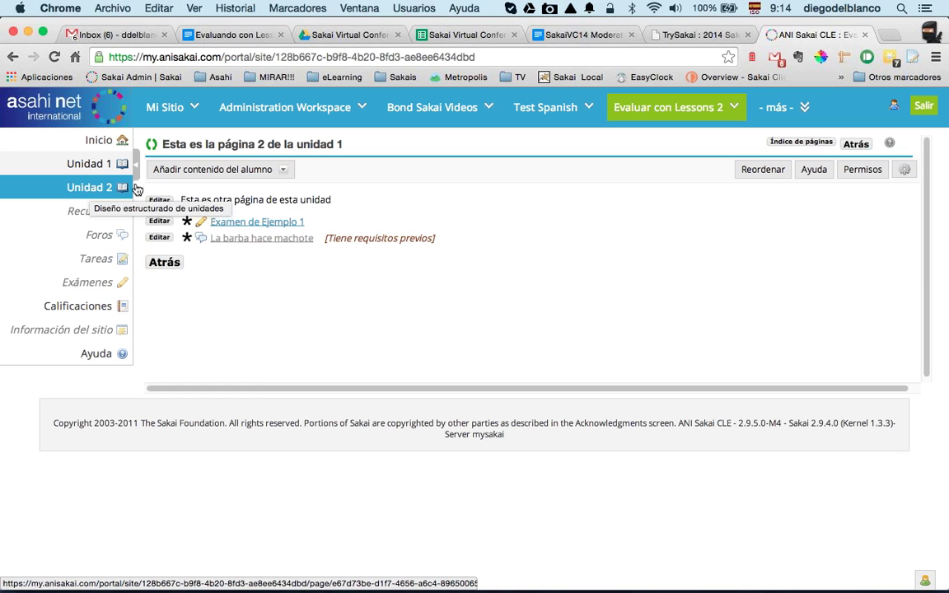
left_click(82, 305)
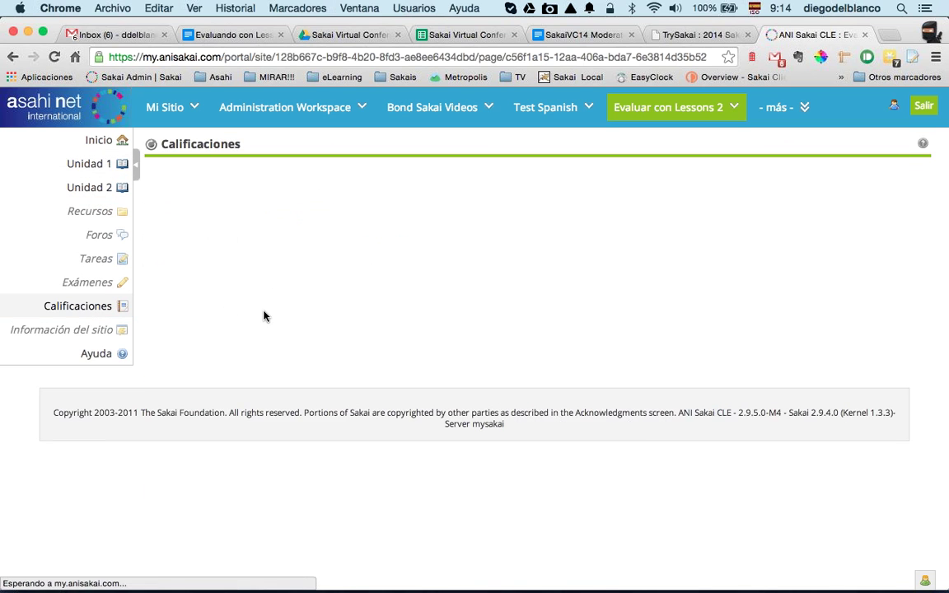
scroll(264, 314, "down", 3)
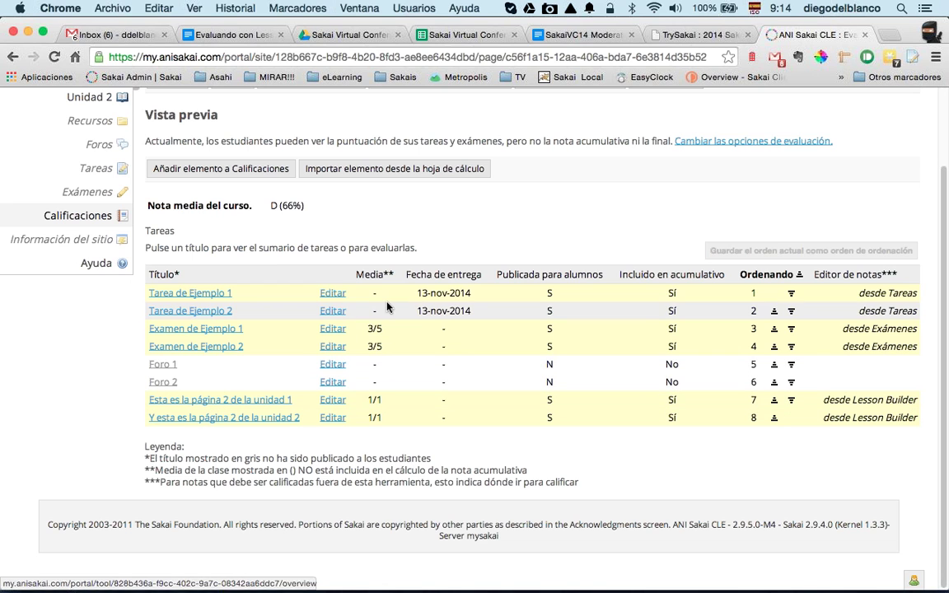
scroll(530, 222, "up", 3)
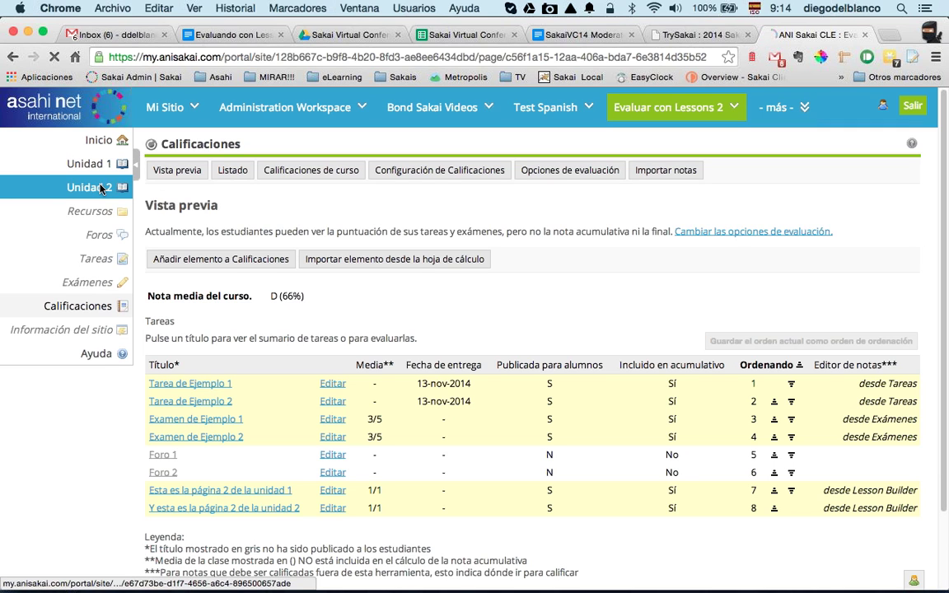
Step: Dismiss the add-content menu and open 'Y esta es la página 2 de la unidad 2'
left_click(275, 172)
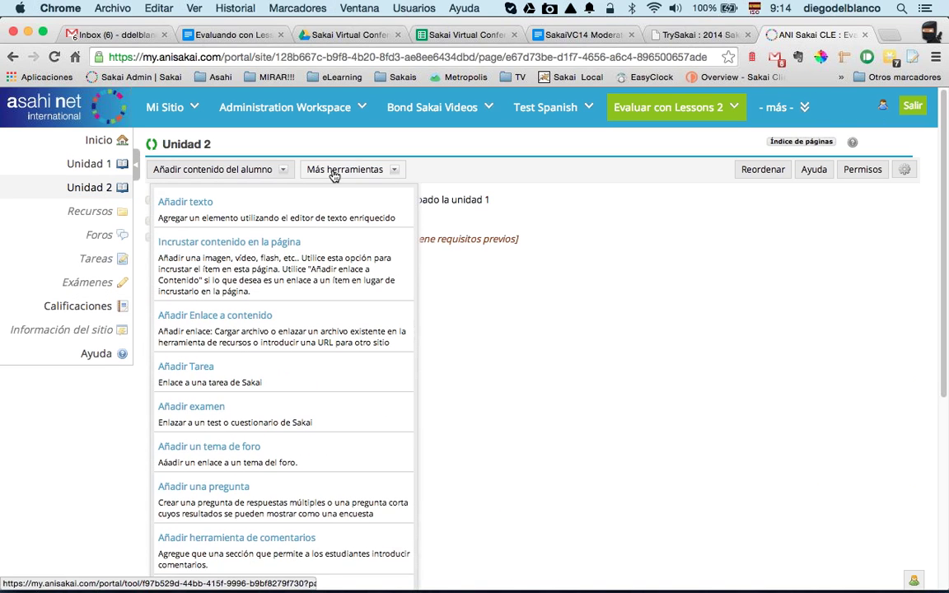
left_click(413, 275)
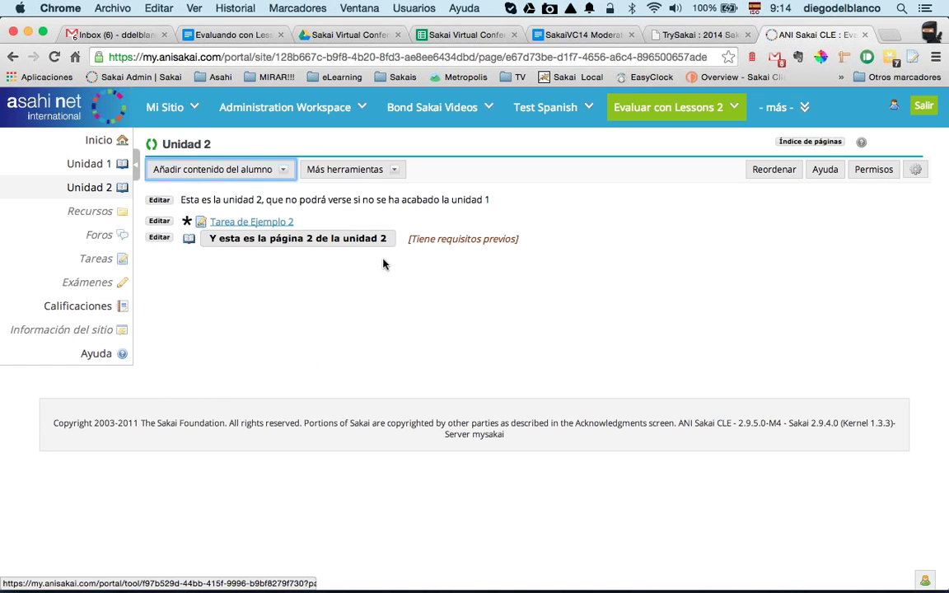
left_click(371, 239)
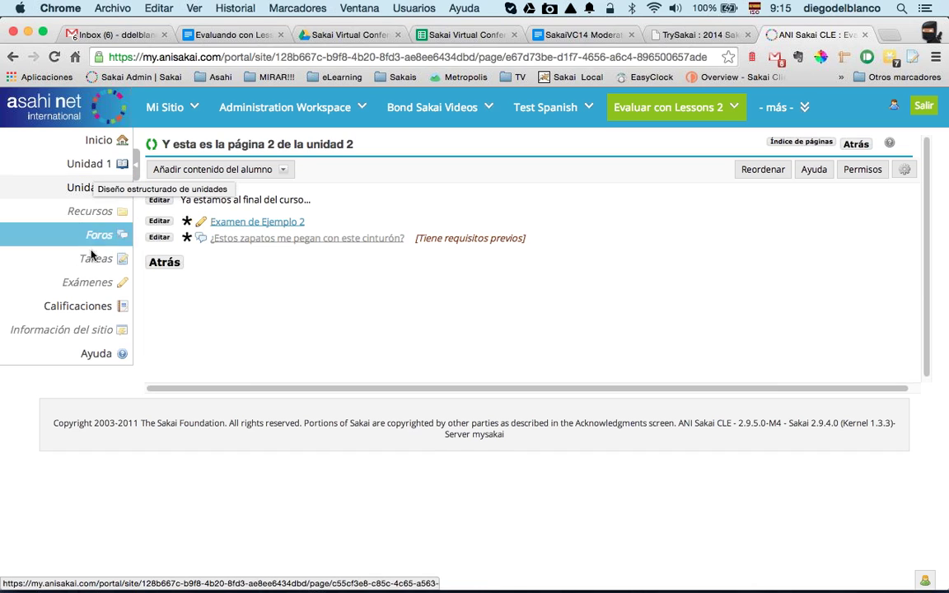
Step: Confirm the first forum's gradebook item is Foro 2, then return to the forum list
left_click(98, 239)
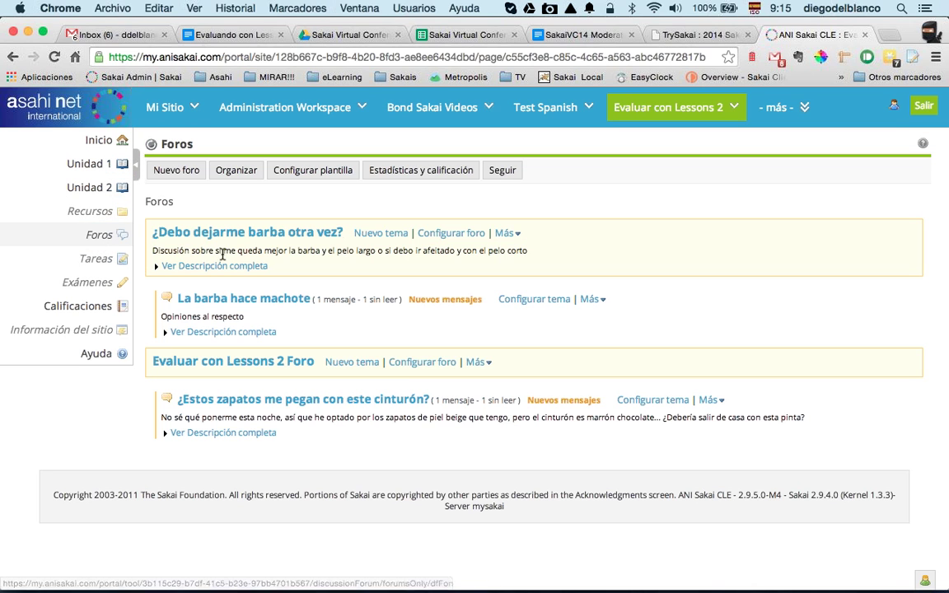
left_click(434, 234)
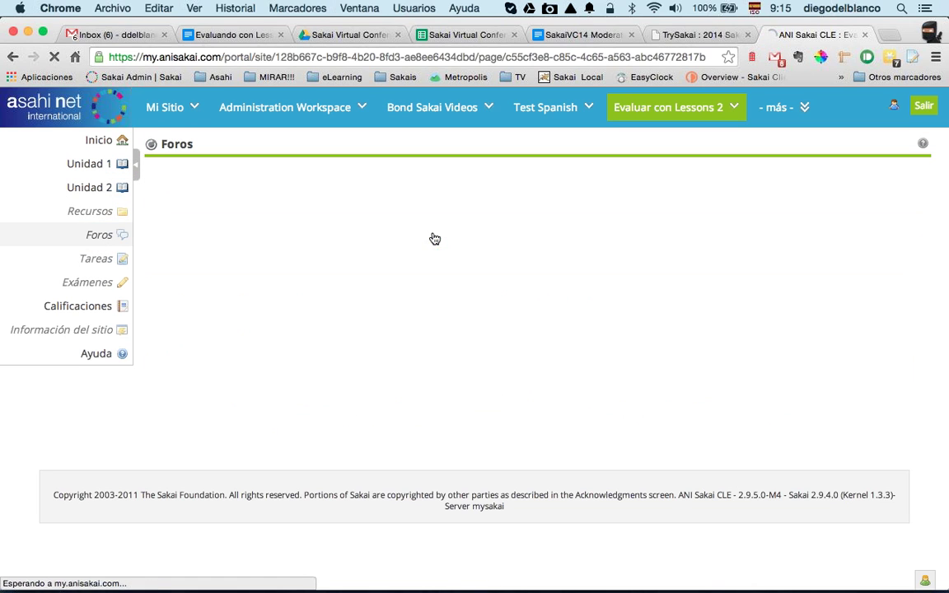
scroll(315, 404, "down", 10)
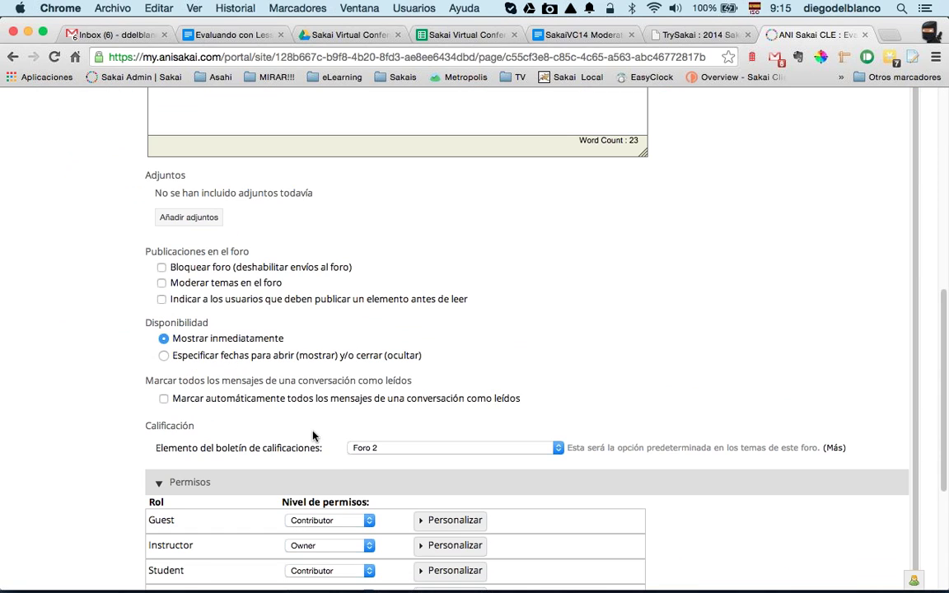
left_click_drag(157, 453, 346, 456)
left_click(381, 449)
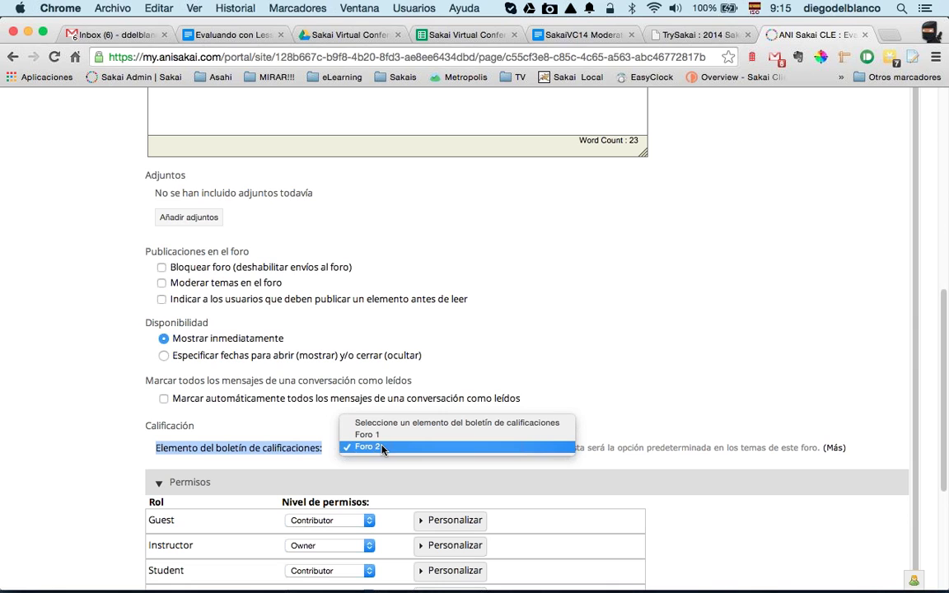
left_click(622, 355)
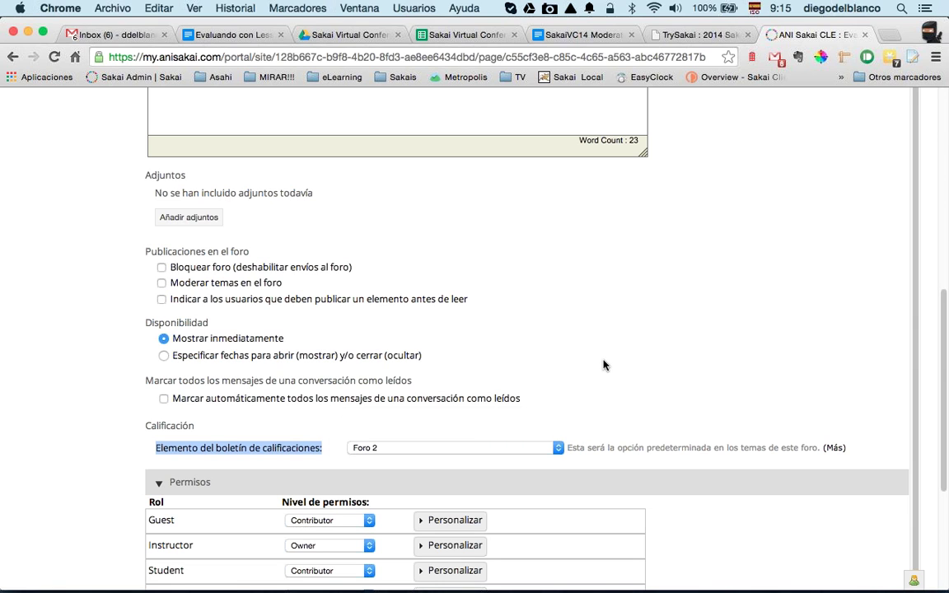
scroll(604, 365, "up", 10)
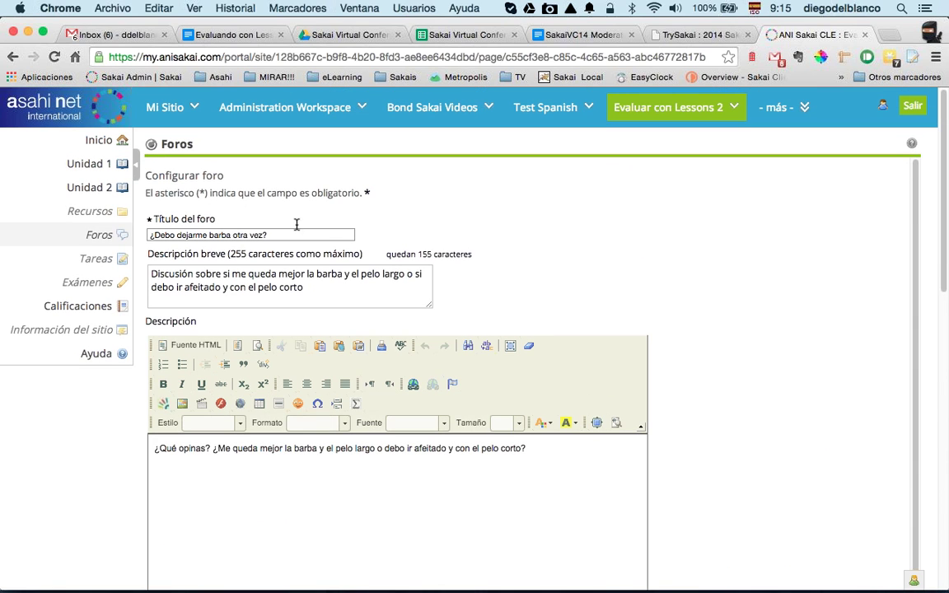
left_click(152, 146)
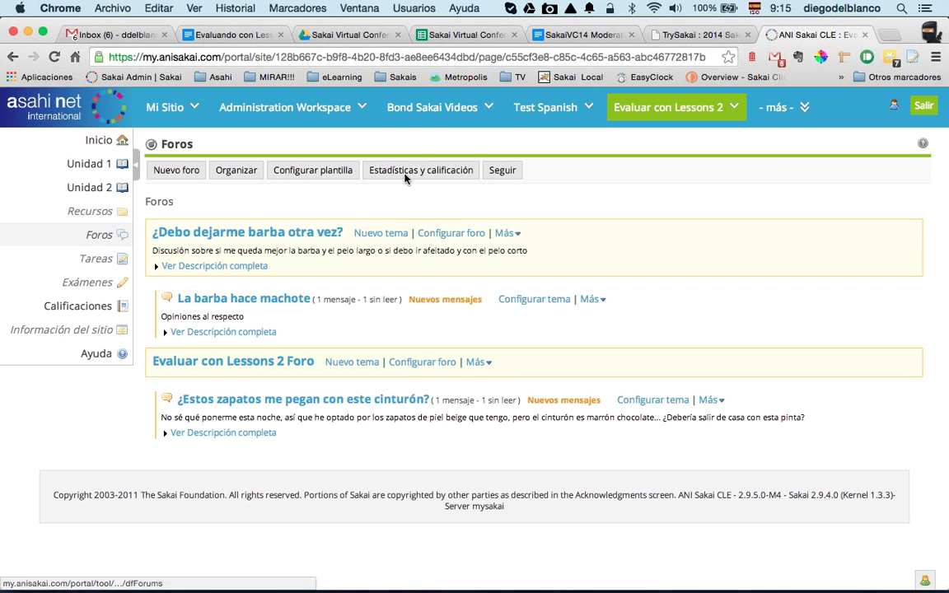
Step: Open the participant's full forum posts and grade 'Eso parece' 2 points for Foro 2
left_click(421, 173)
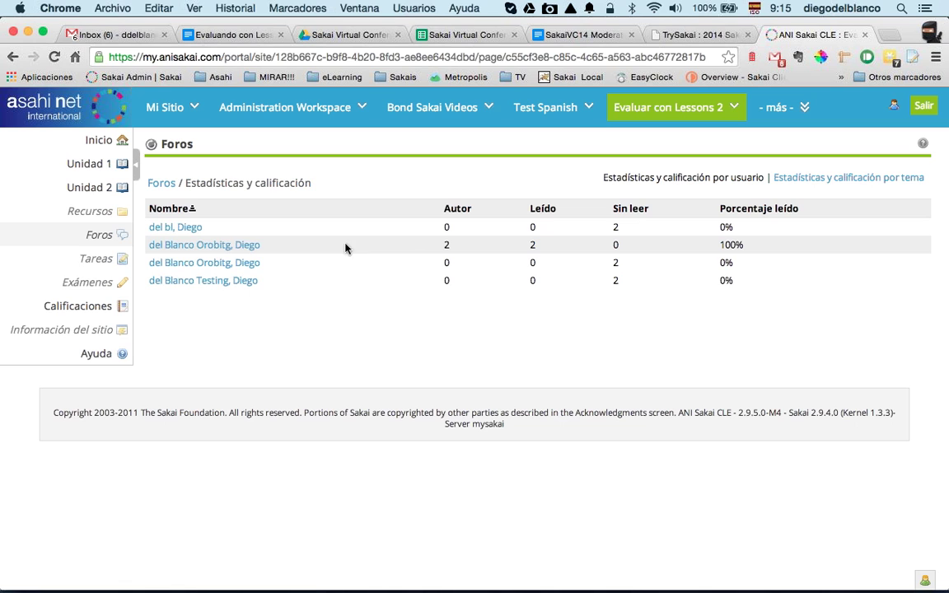
left_click(239, 245)
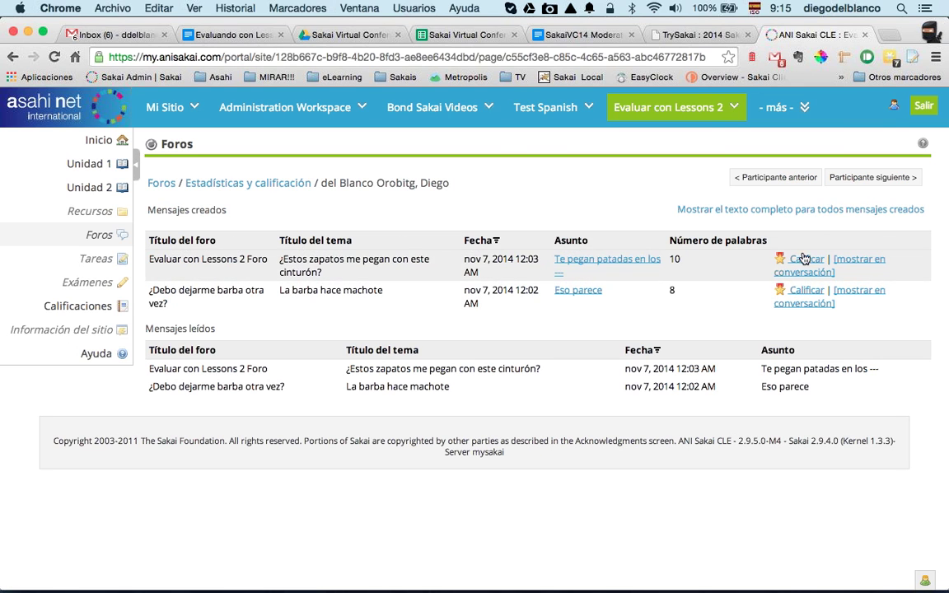
left_click(791, 209)
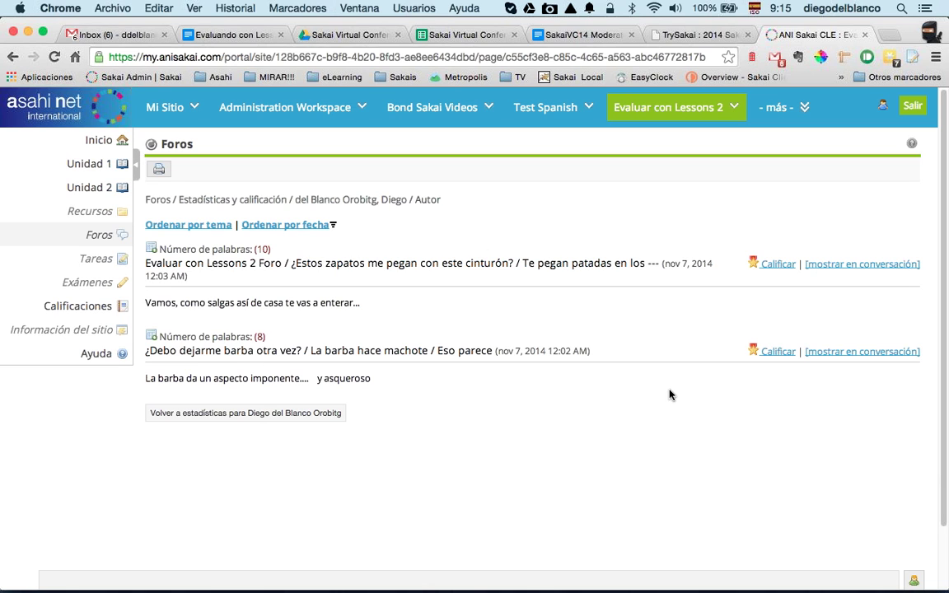
left_click(780, 352)
scroll(408, 425, "down", 3)
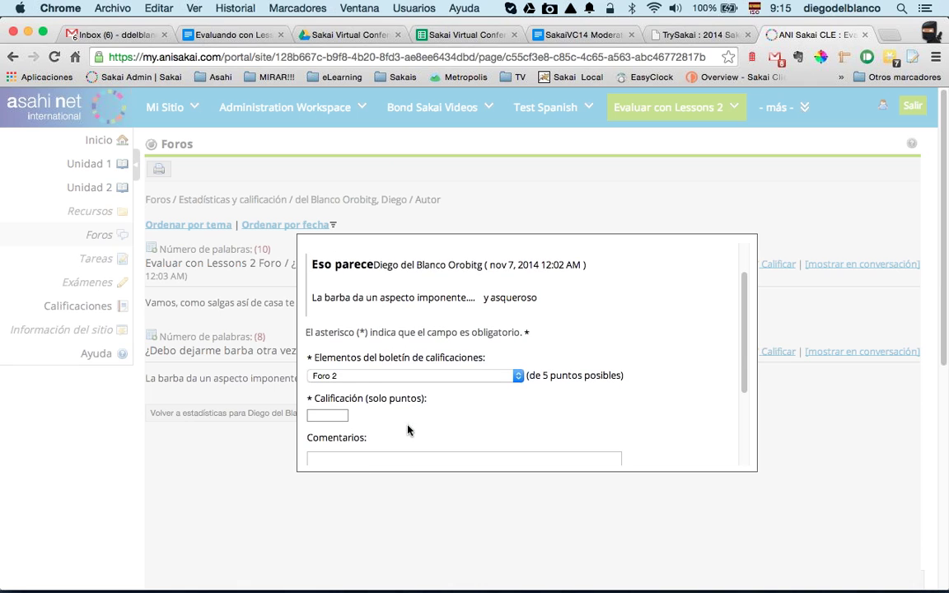
left_click(313, 414)
type("2")
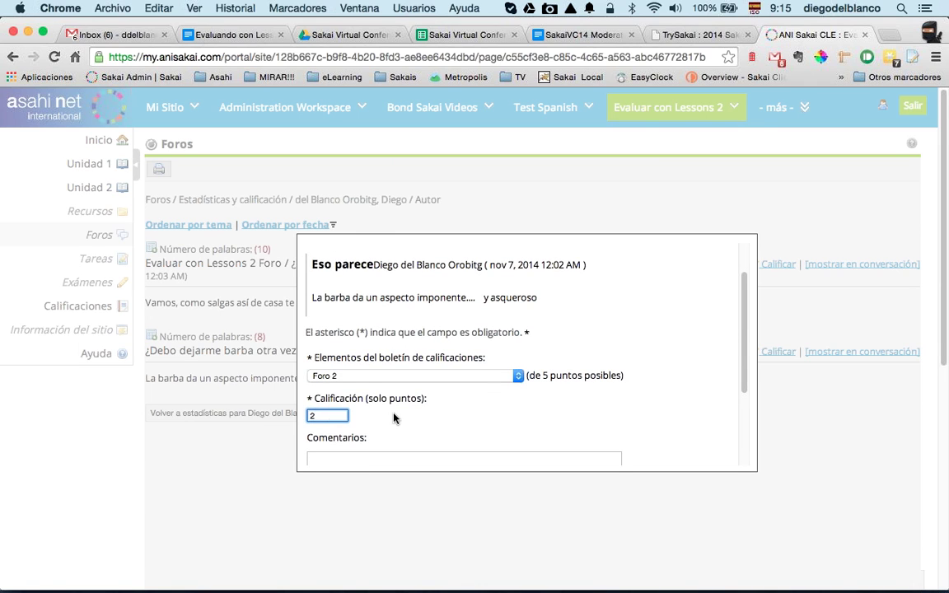
scroll(353, 371, "down", 5)
left_click(333, 364)
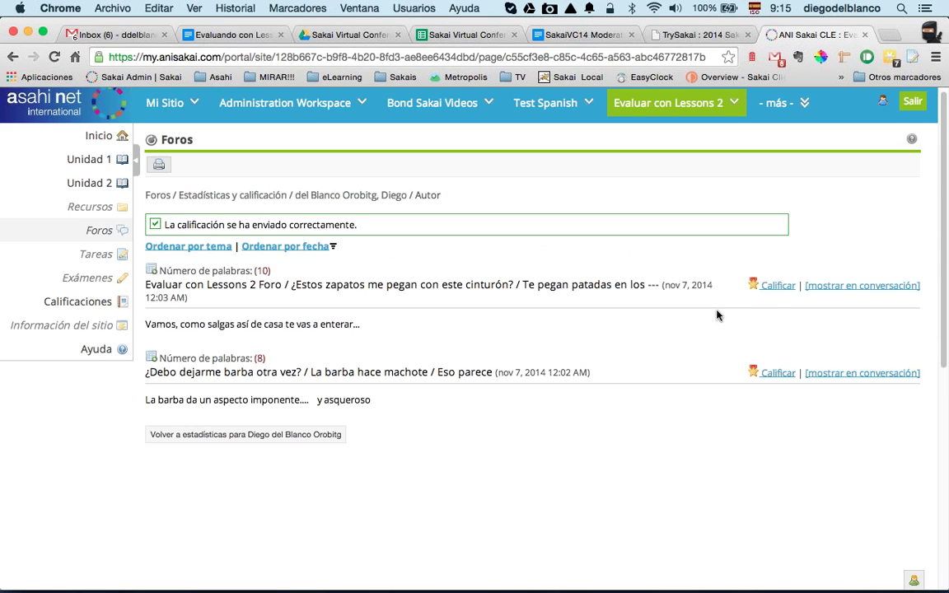
Step: Grade the Evaluar con Lessons 2 Foro post 3 points for Foro 1, then open Unidad 2
left_click(777, 286)
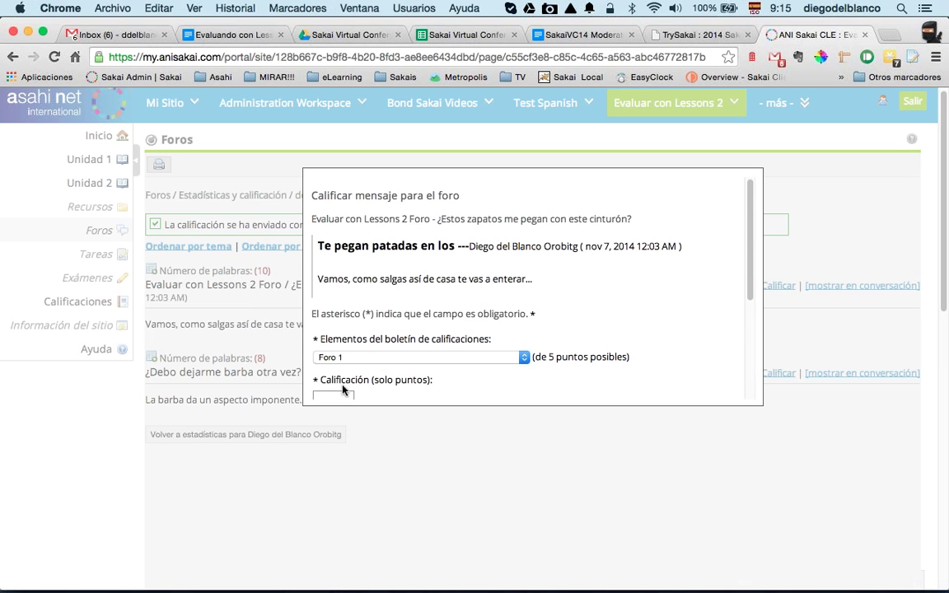
type("3")
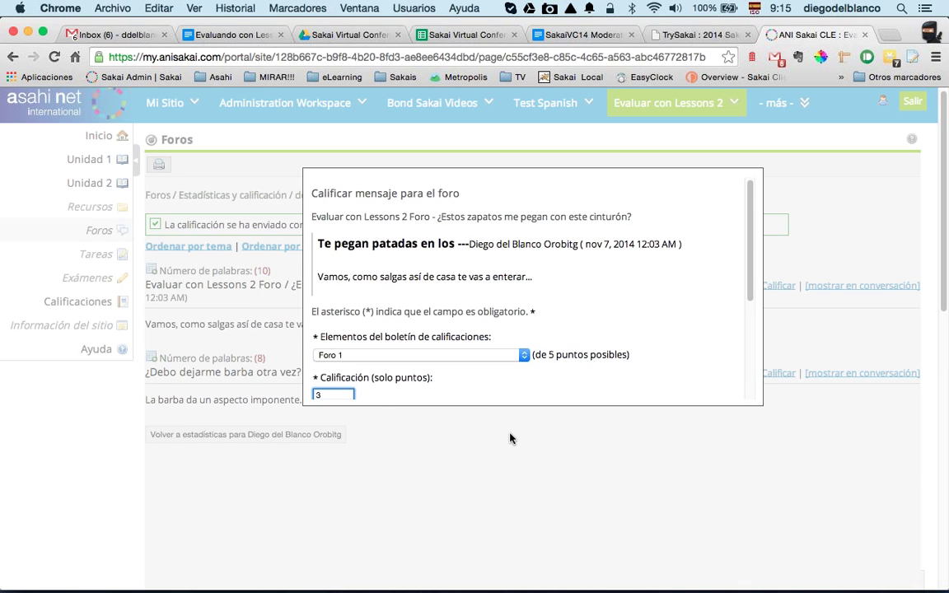
scroll(545, 269, "down", 5)
left_click(345, 351)
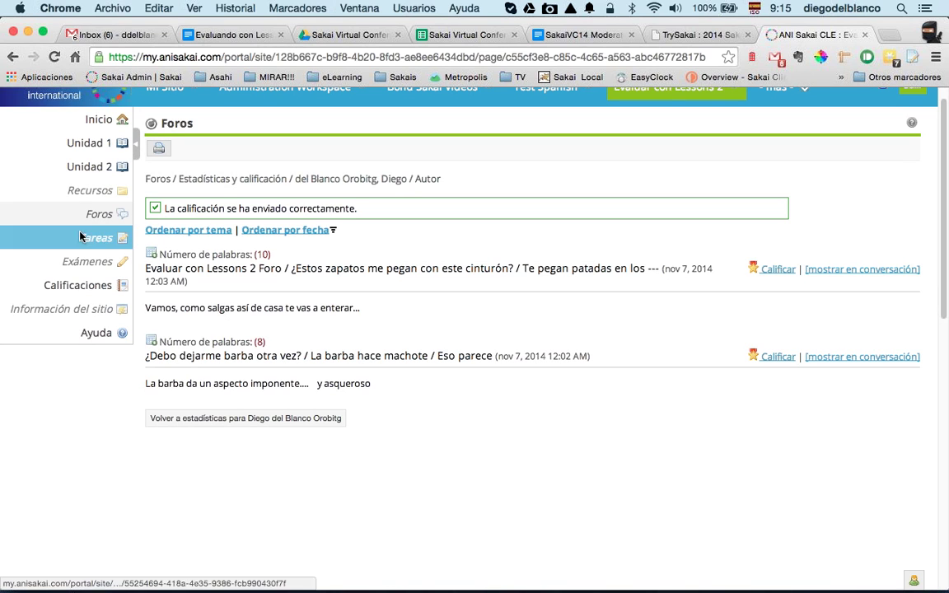
left_click(93, 170)
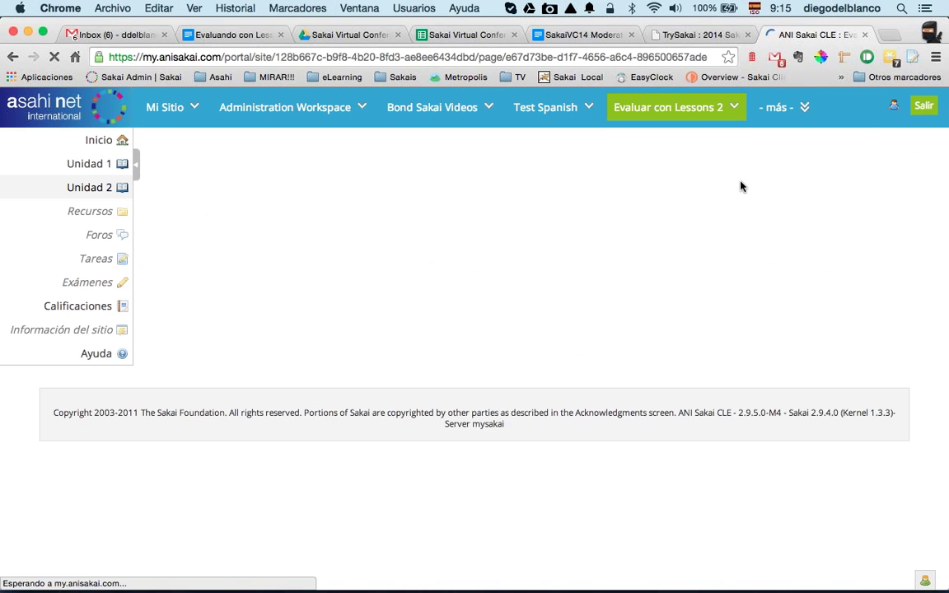
Step: Log out, sign in with another saved user id, and open the Evaluar con Lessons 2 site
left_click(914, 108)
left_click(698, 108)
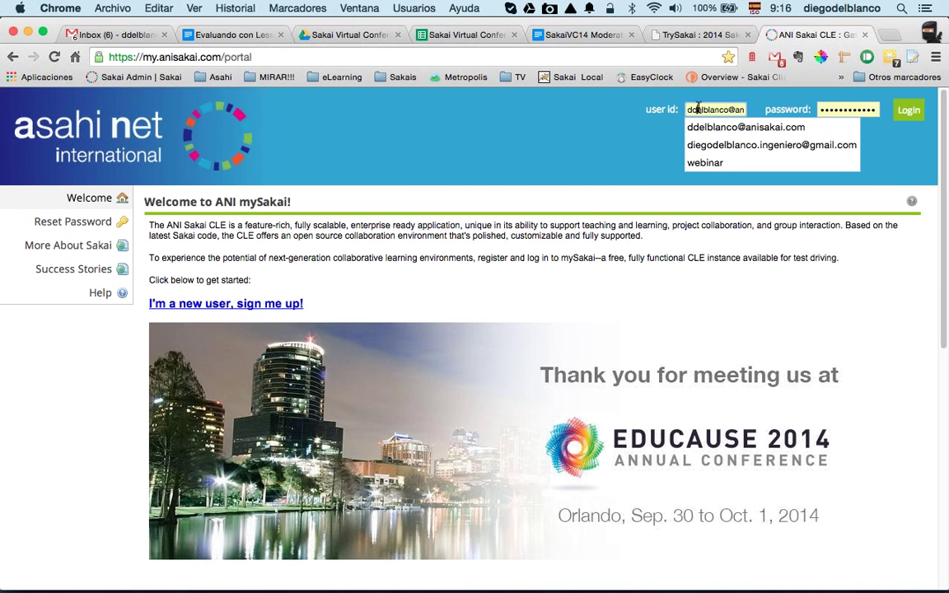
left_click(701, 145)
left_click(906, 110)
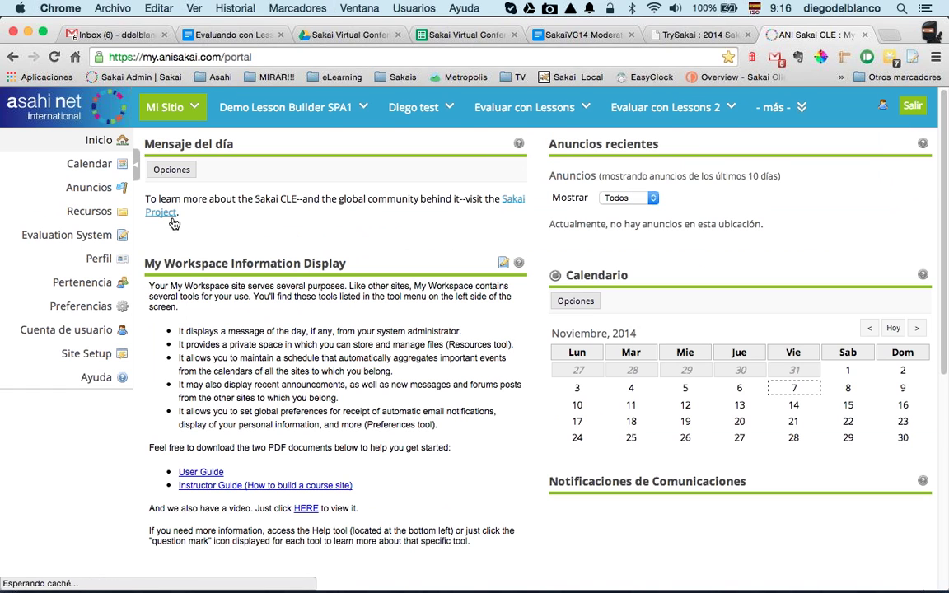
left_click(651, 115)
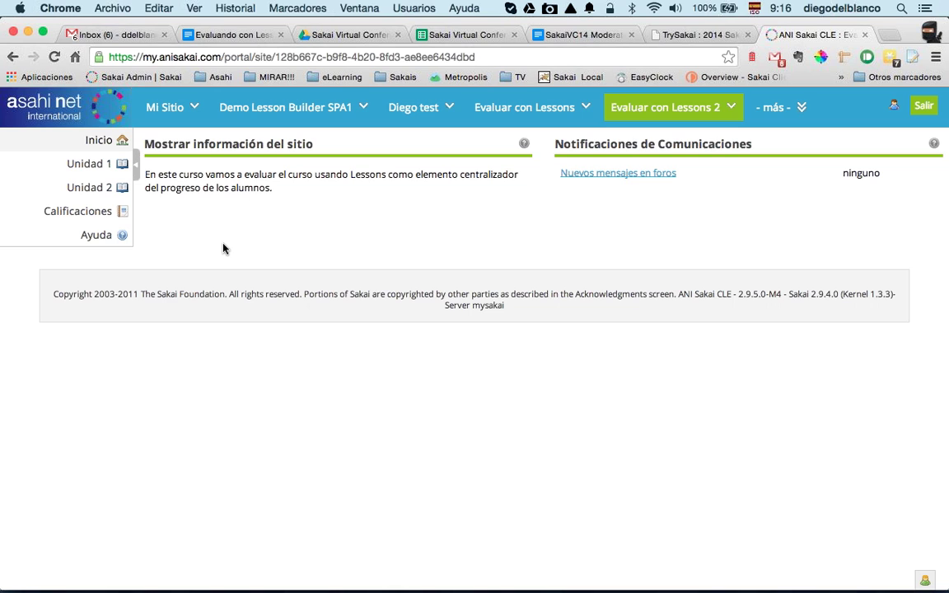
Step: Open page 2 of unit 1 from the Unidad 1 lesson and its page index
left_click(95, 171)
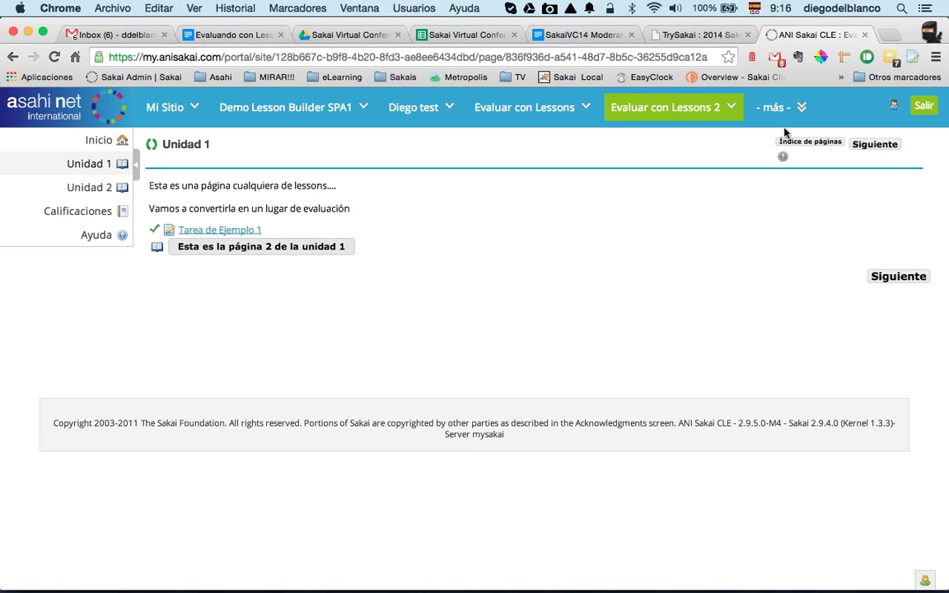
left_click(786, 152)
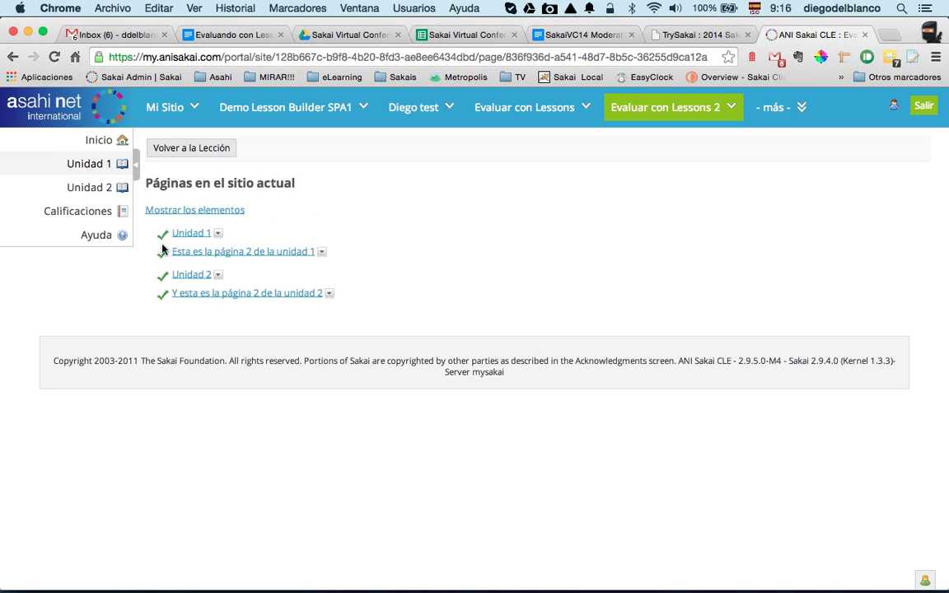
left_click(205, 148)
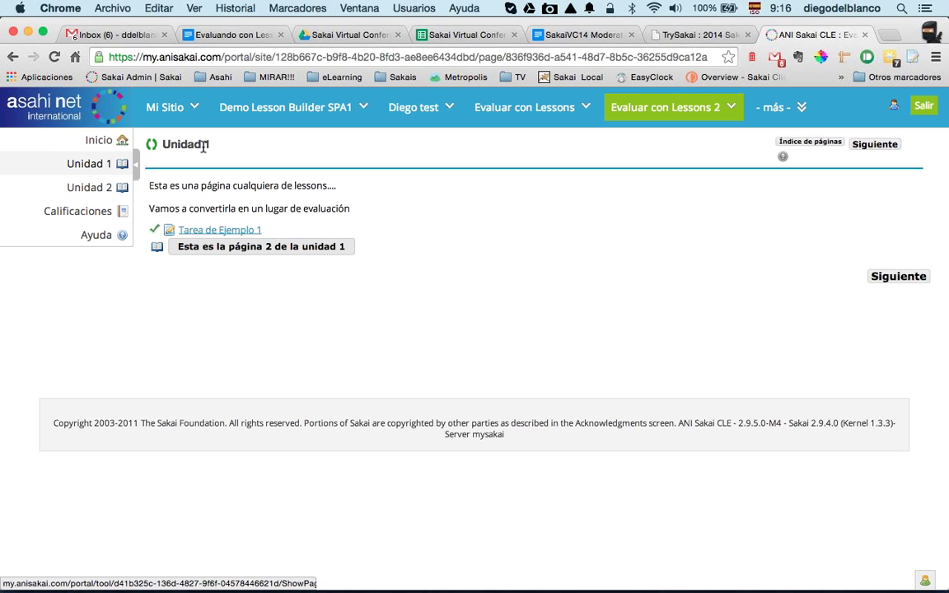
left_click(210, 250)
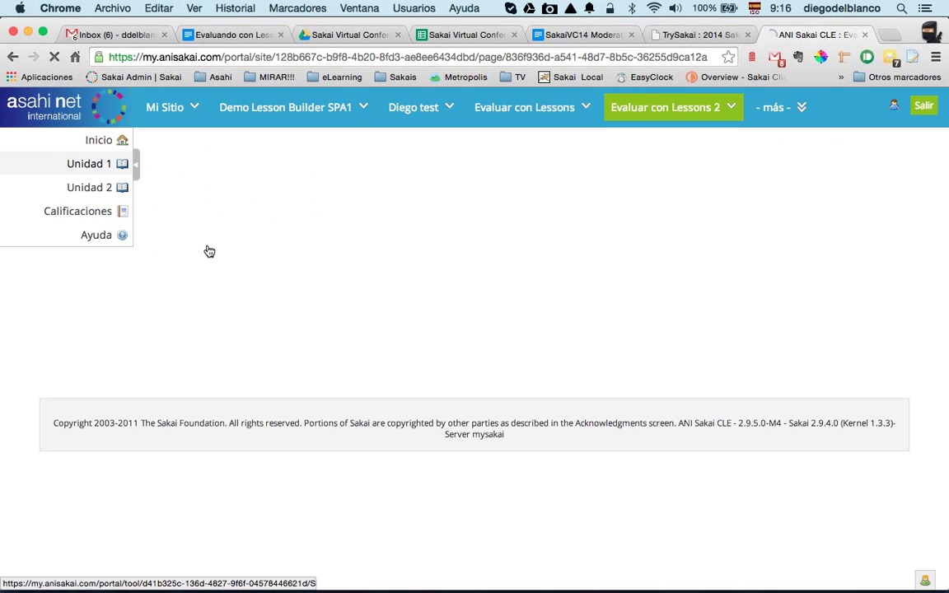
Step: Review the grades report: the page 2 of unit 1 row, the 3/5 exam grade and Tarea de Ejemplo 1's due date
left_click(93, 213)
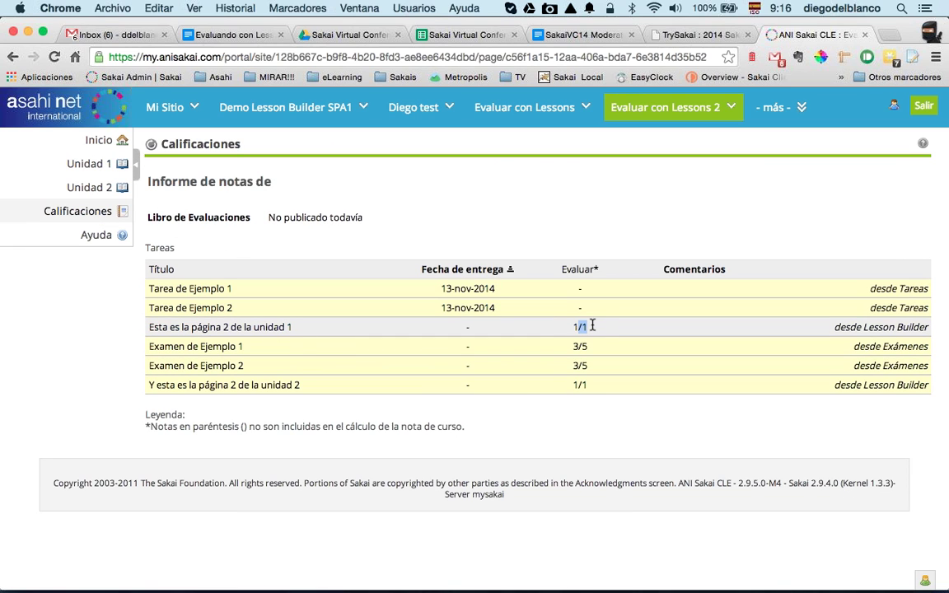
left_click(192, 326)
left_click_drag(149, 326, 294, 327)
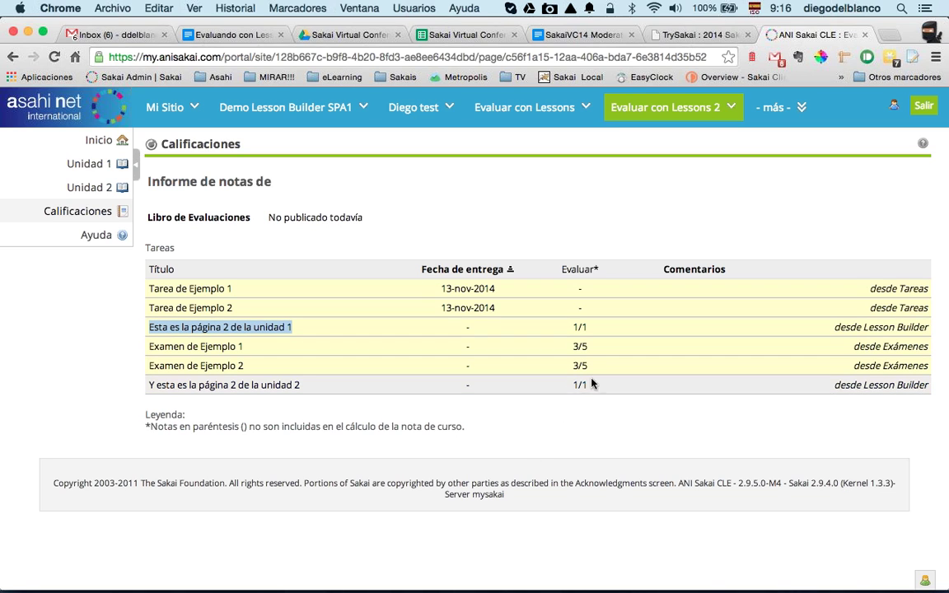
left_click_drag(593, 349, 571, 347)
left_click(555, 299)
left_click_drag(455, 289, 502, 290)
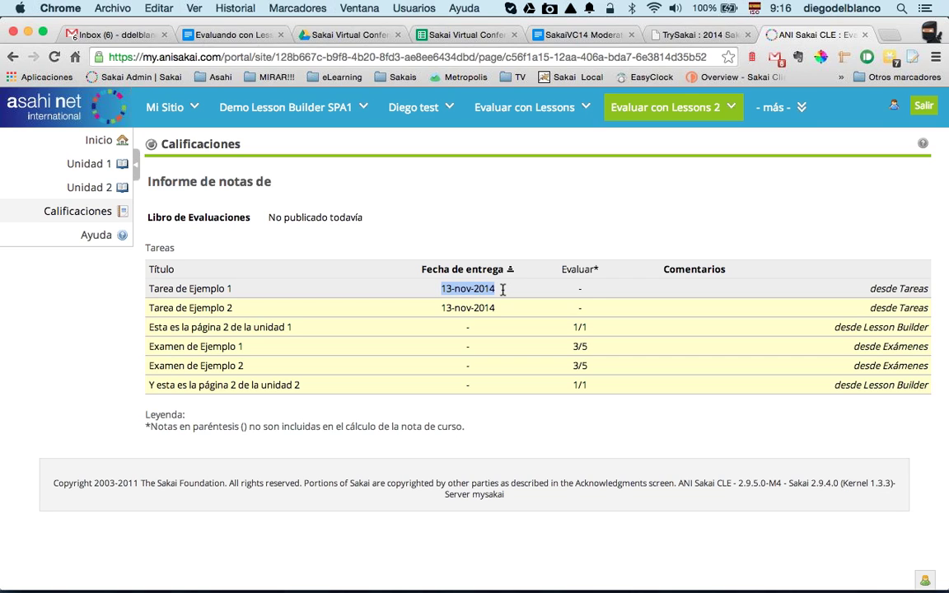
left_click(580, 290)
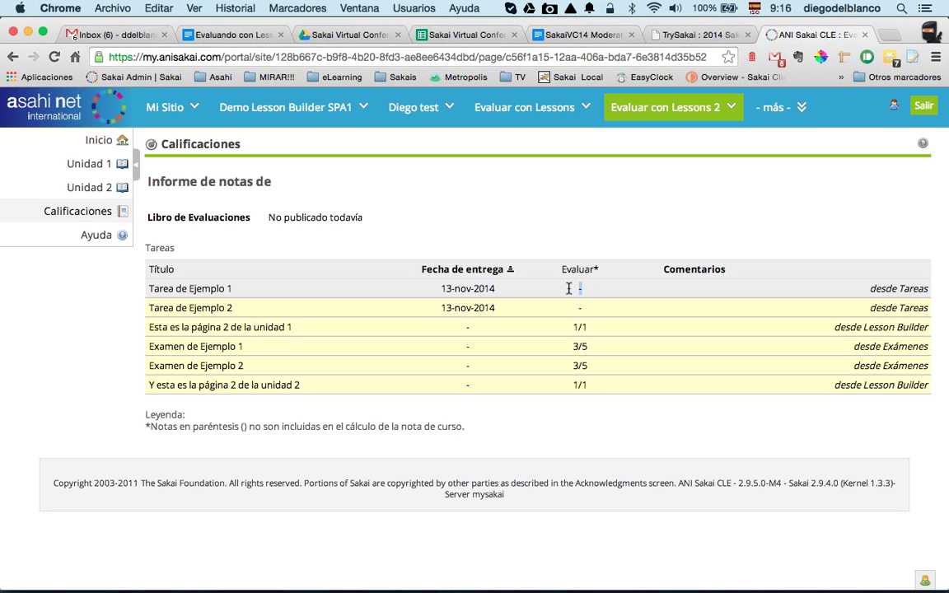
left_click(570, 292)
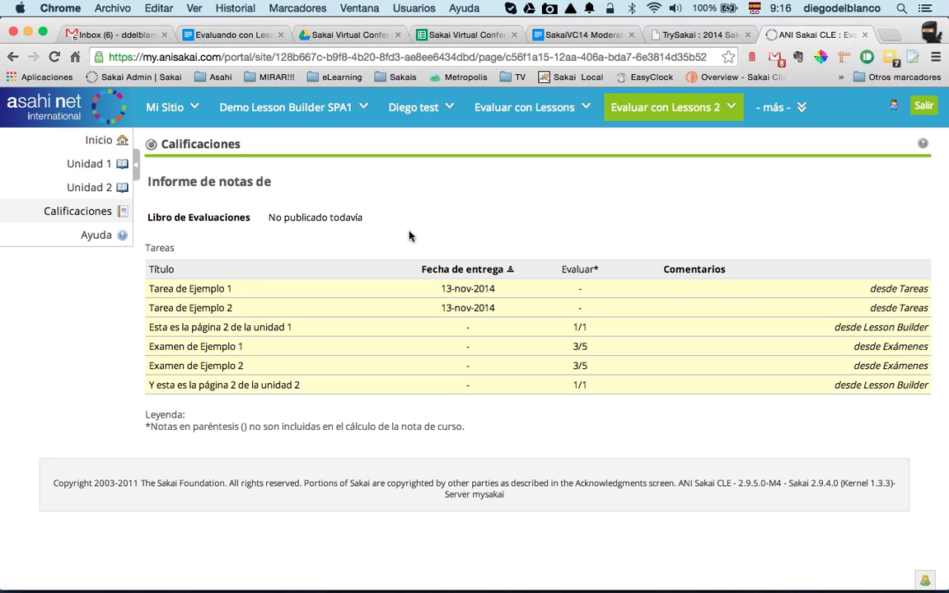
Step: Open the second page of Unidad 2, then log out
left_click(78, 191)
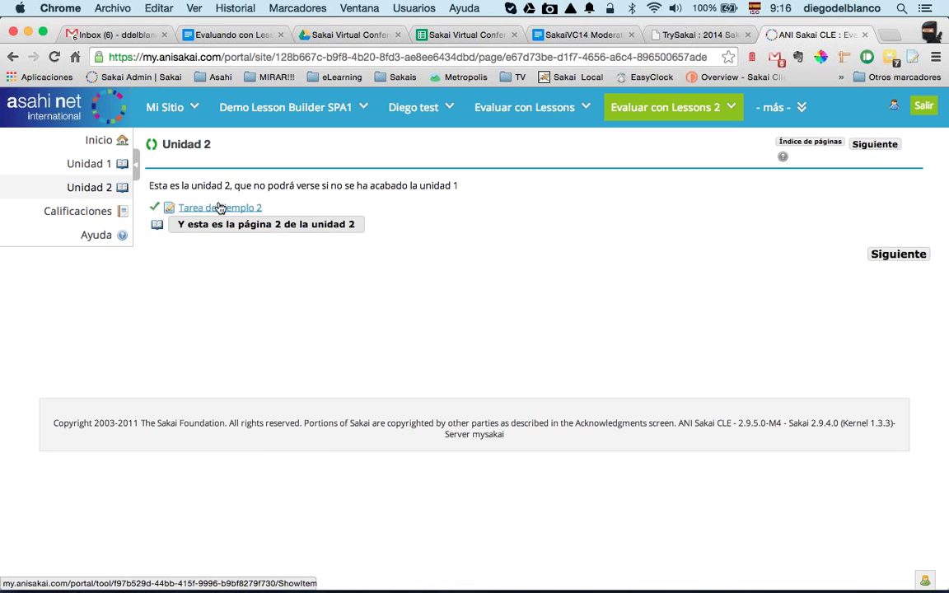
left_click(224, 235)
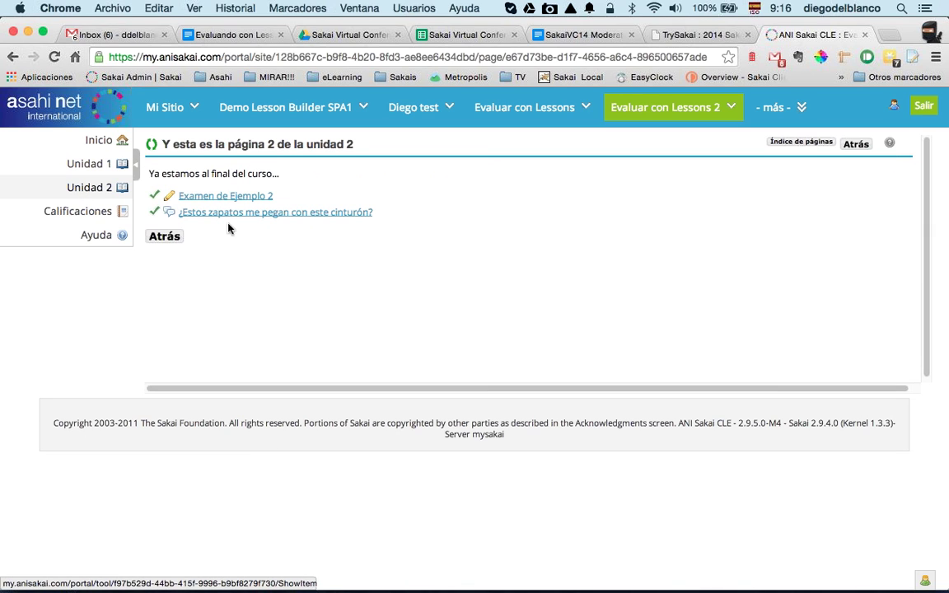
left_click(925, 105)
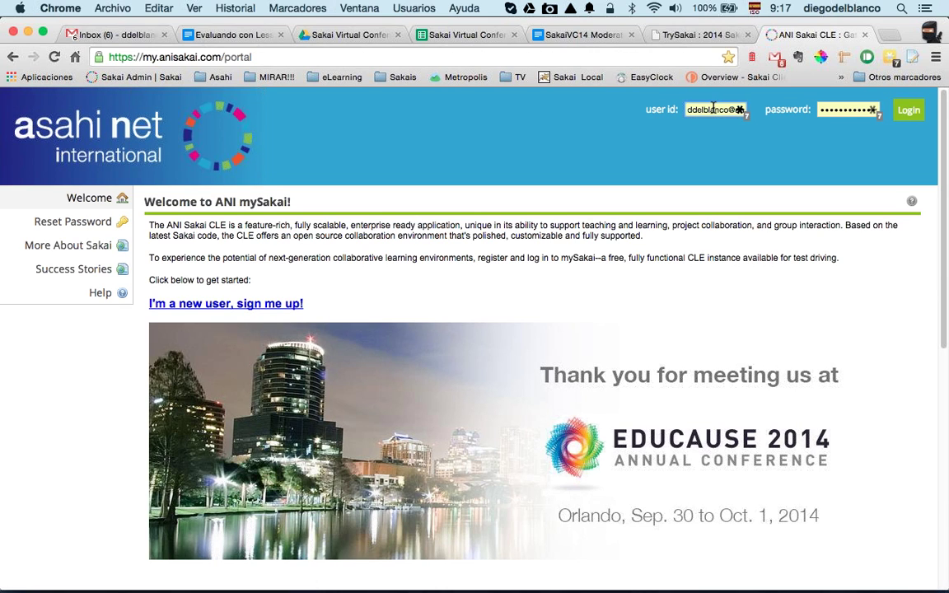
Step: Replace the user id with the student's e-mail address, enter the password and submit
left_click(714, 108)
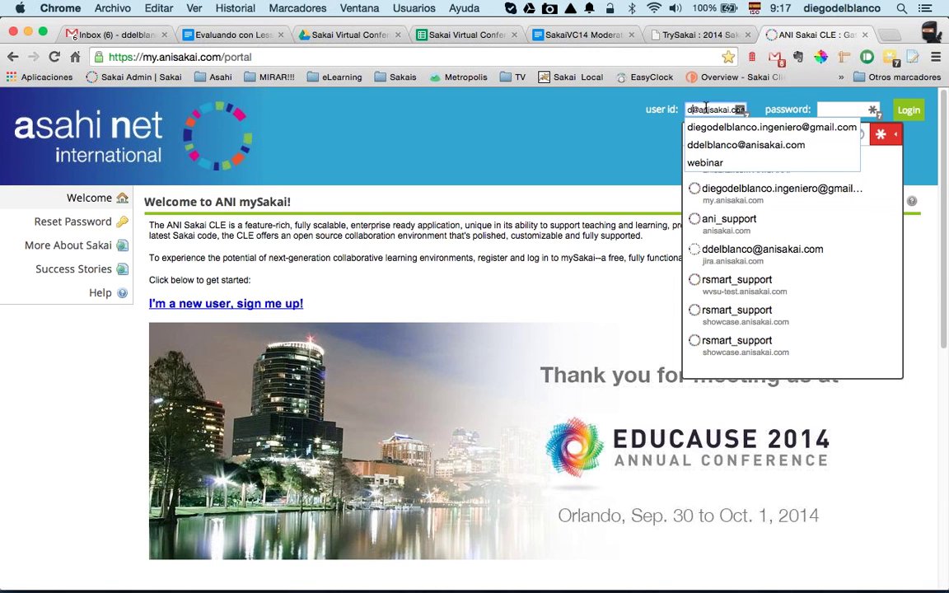
key("BackSpace")
key("BackSpace")
key("BackSpace")
key("BackSpace")
key("BackSpace")
key("BackSpace")
key("BackSpace")
key("BackSpace")
key("BackSpace")
key("BackSpace")
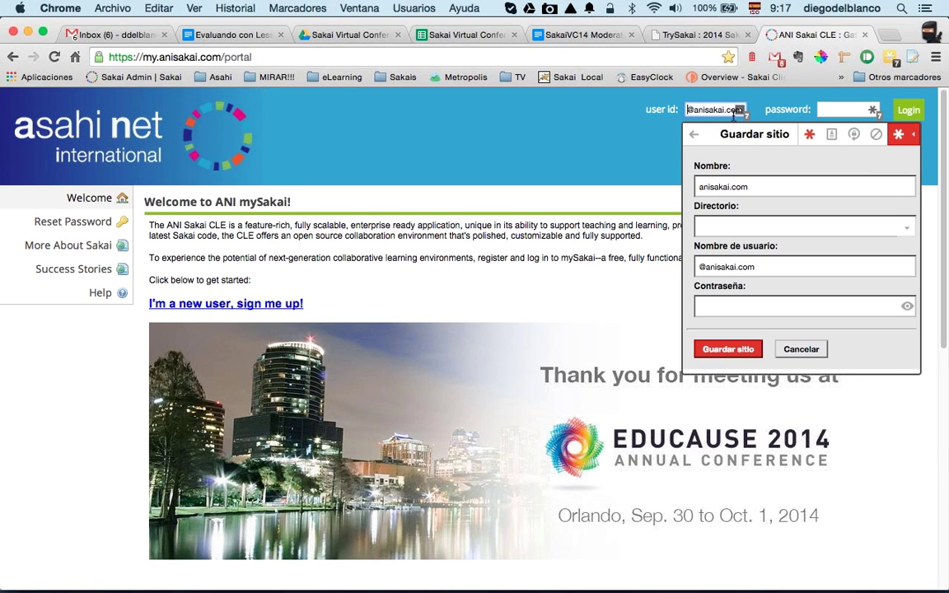
triple_click(699, 108)
key("BackSpace")
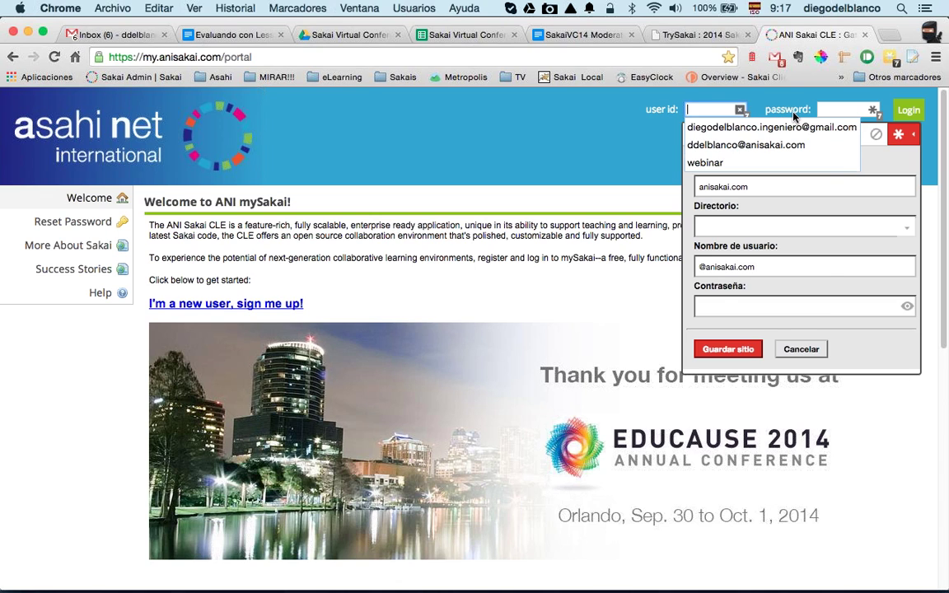
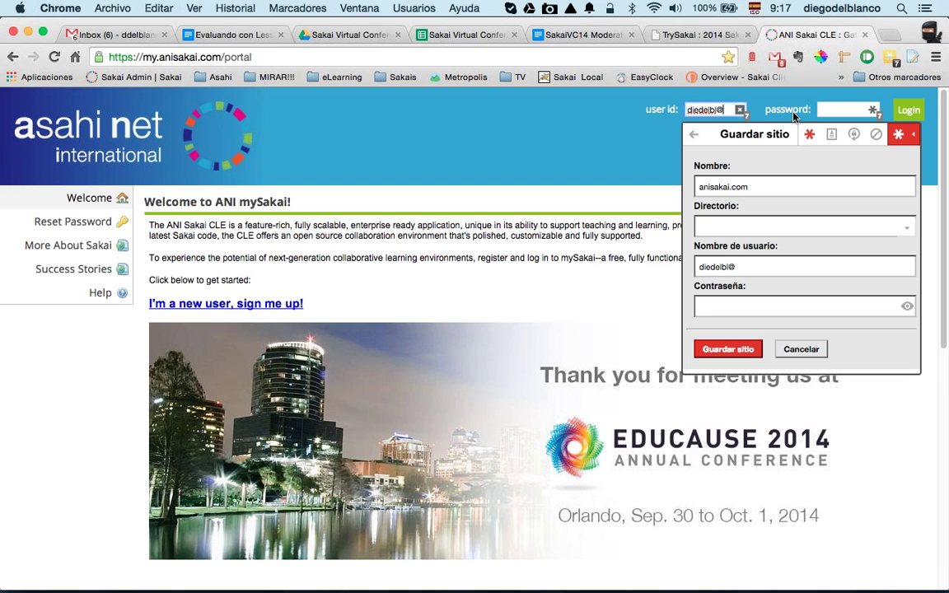
key("Tab")
type("d")
type("•••••")
key("Return")
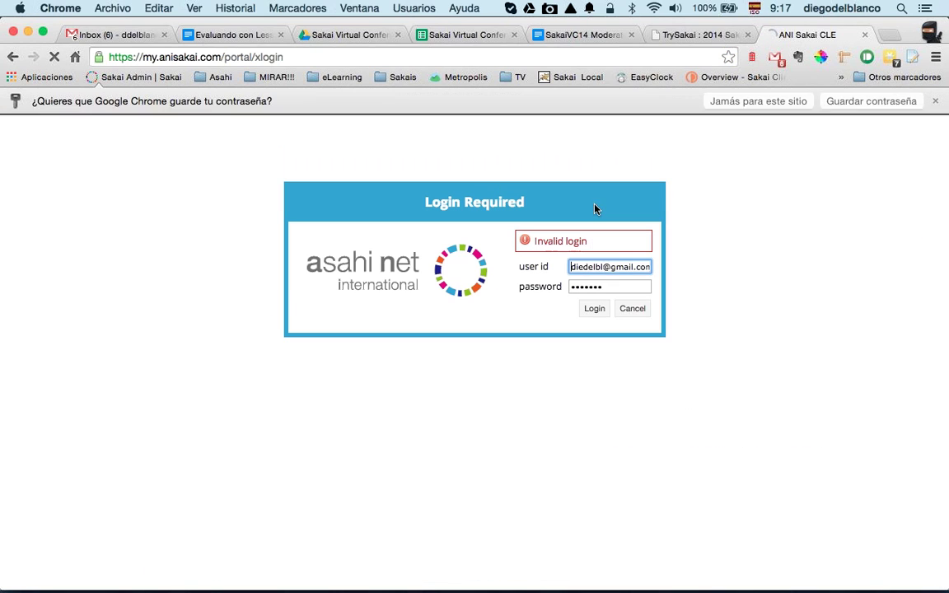
Step: Re-enter the e-mail user id and password and retry the login
left_click(614, 266)
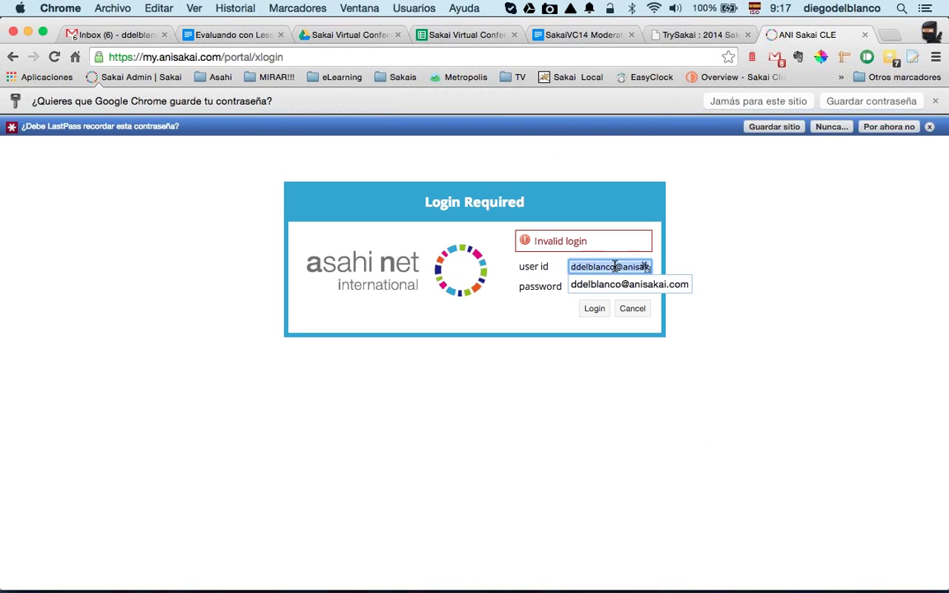
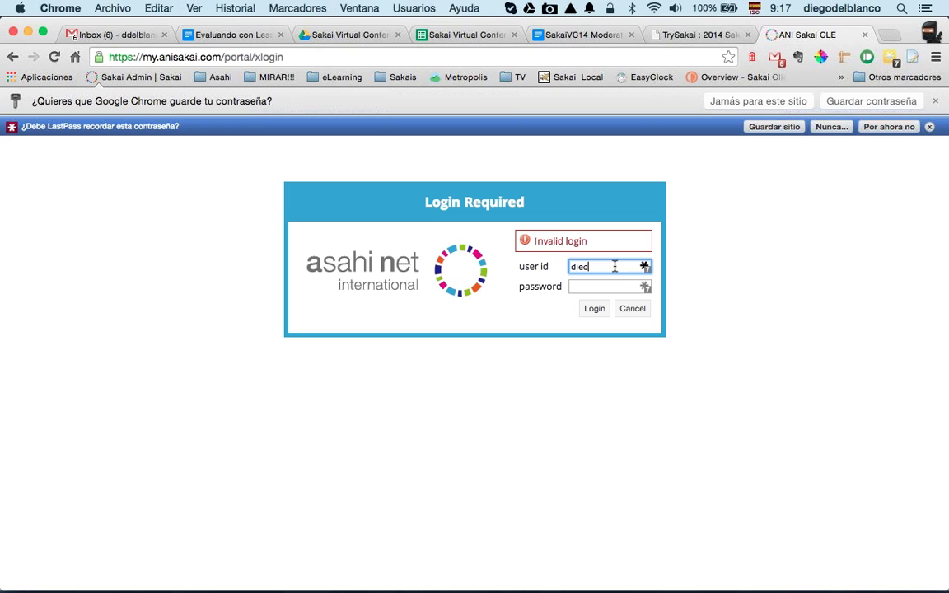
key("Tab")
type("•••••••")
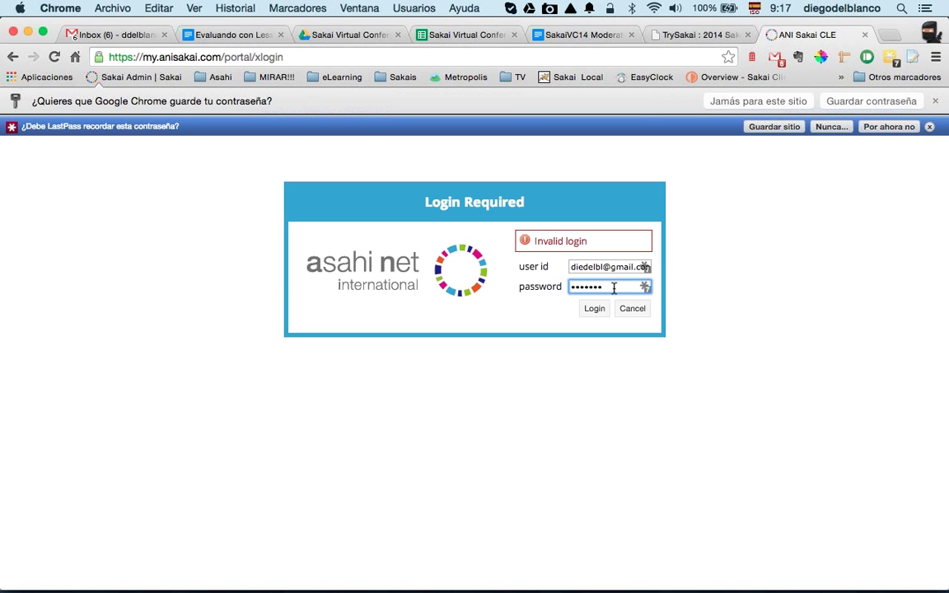
left_click(594, 308)
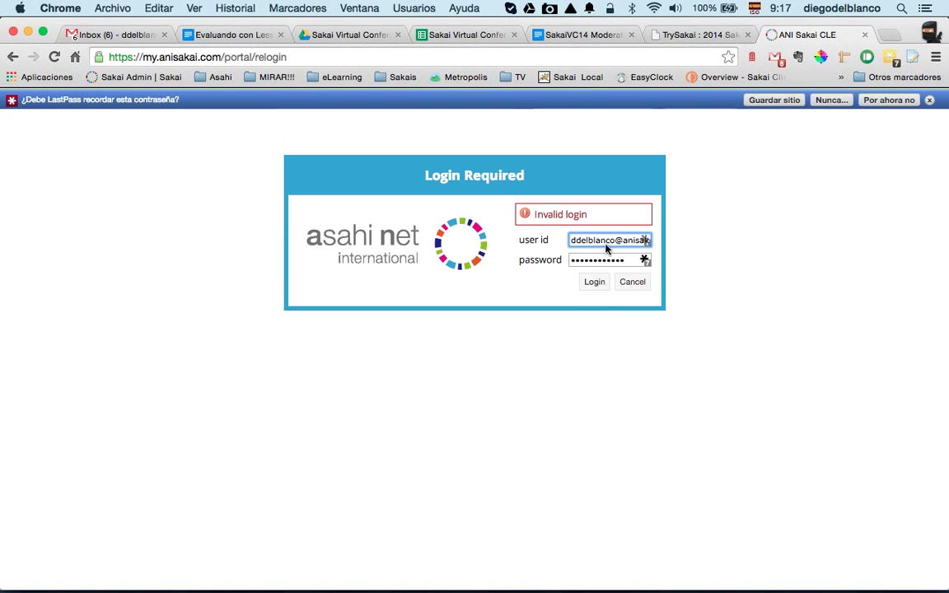
Step: Log in with the student's username instead of the e-mail, plus the password
triple_click(607, 240)
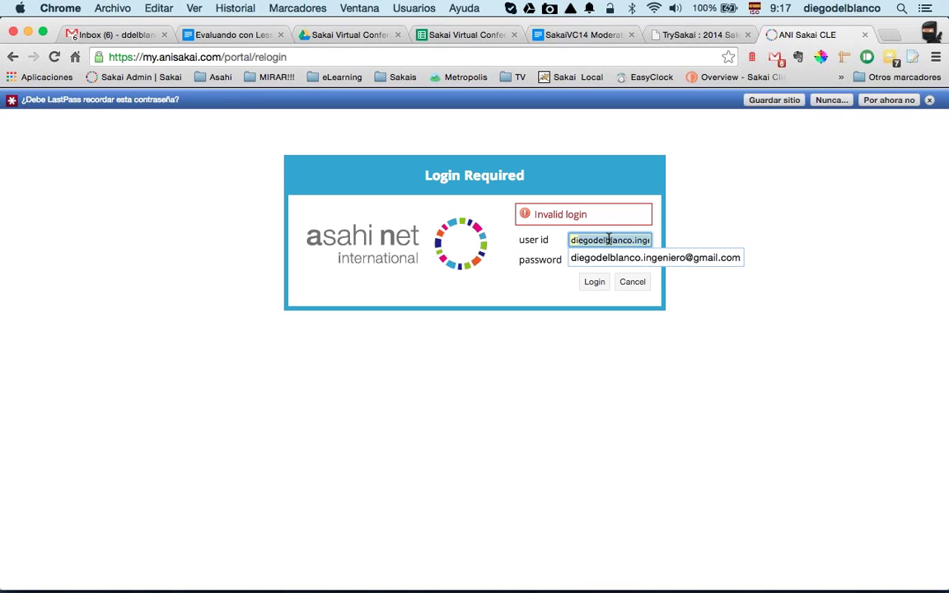
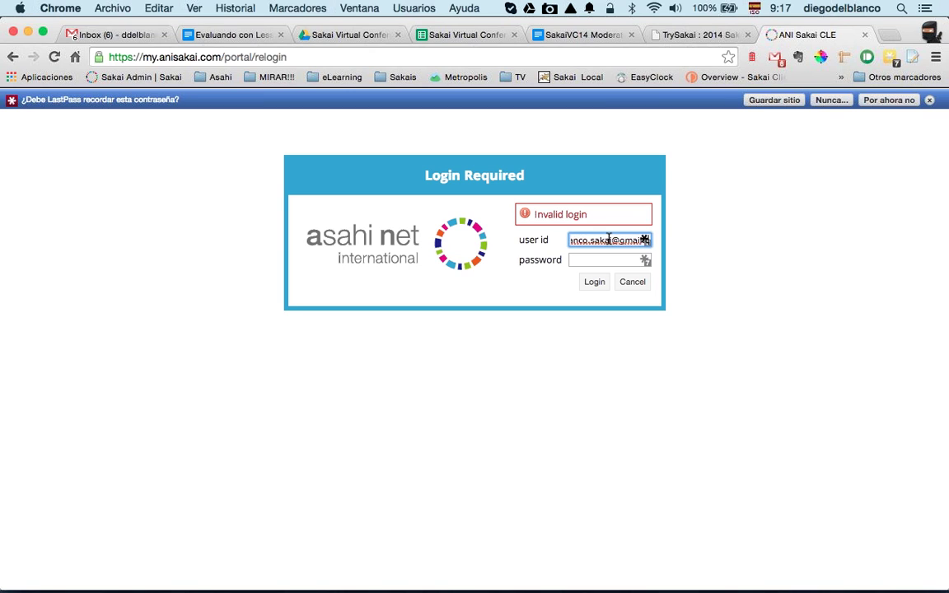
key("Tab")
type("•••••••")
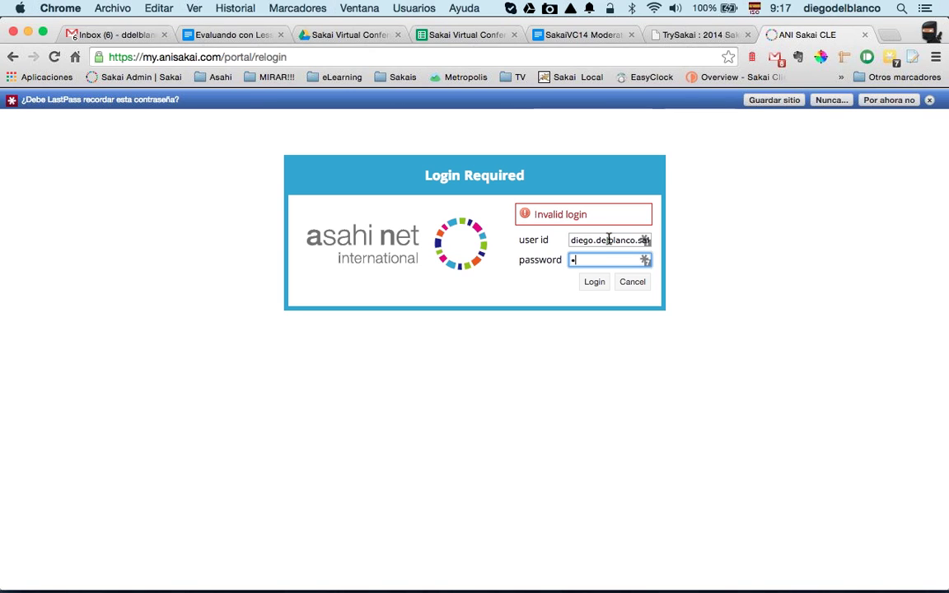
left_click(594, 282)
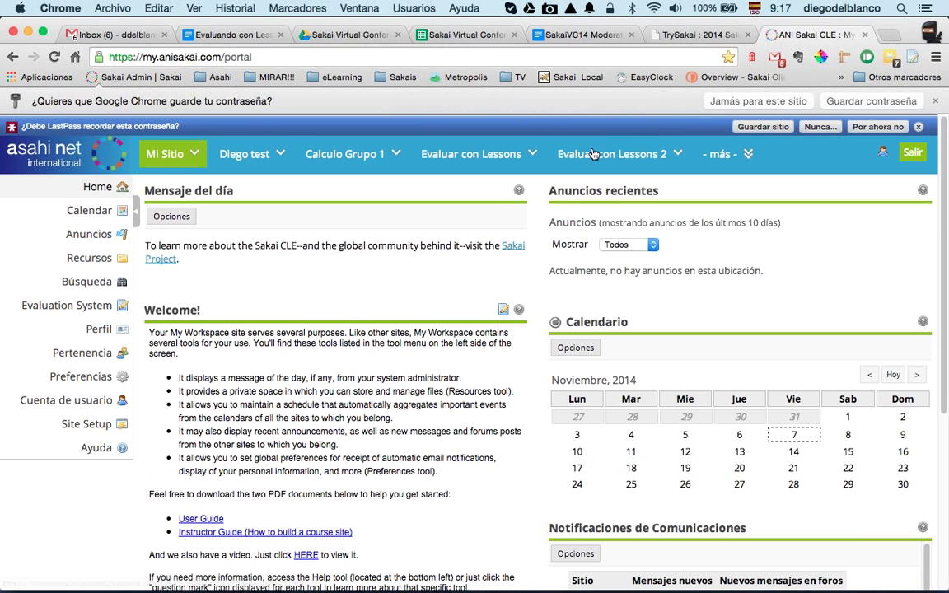
Step: Open Tarea de Ejemplo 1 from the Unidad 1 lesson in Evaluar con Lessons 2
left_click(600, 139)
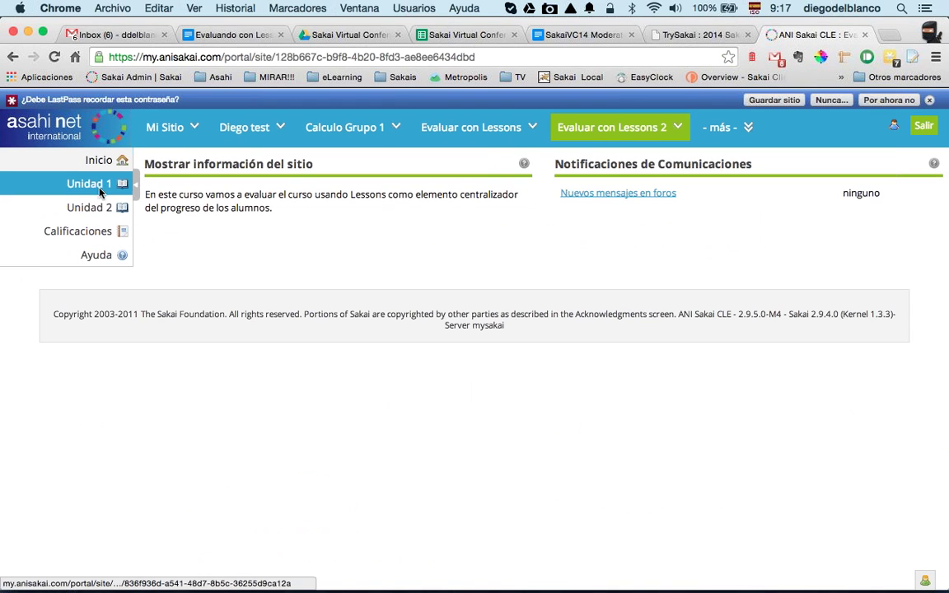
left_click(95, 185)
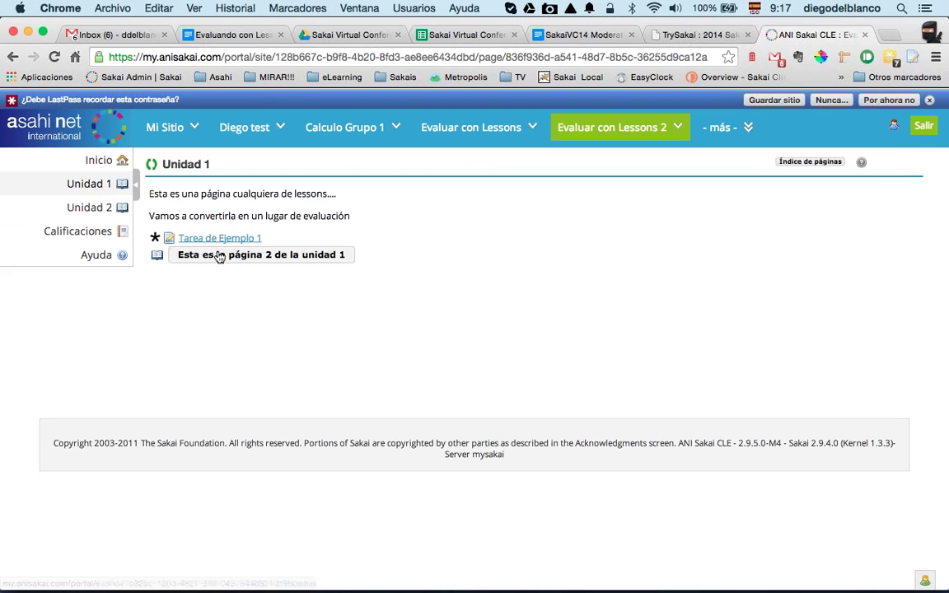
left_click_drag(218, 267, 218, 267)
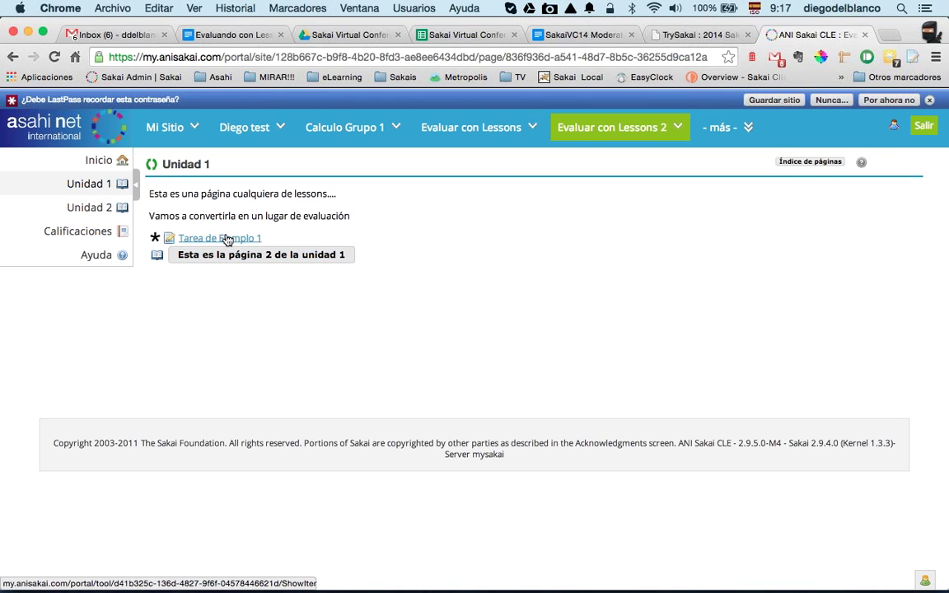
left_click(228, 239)
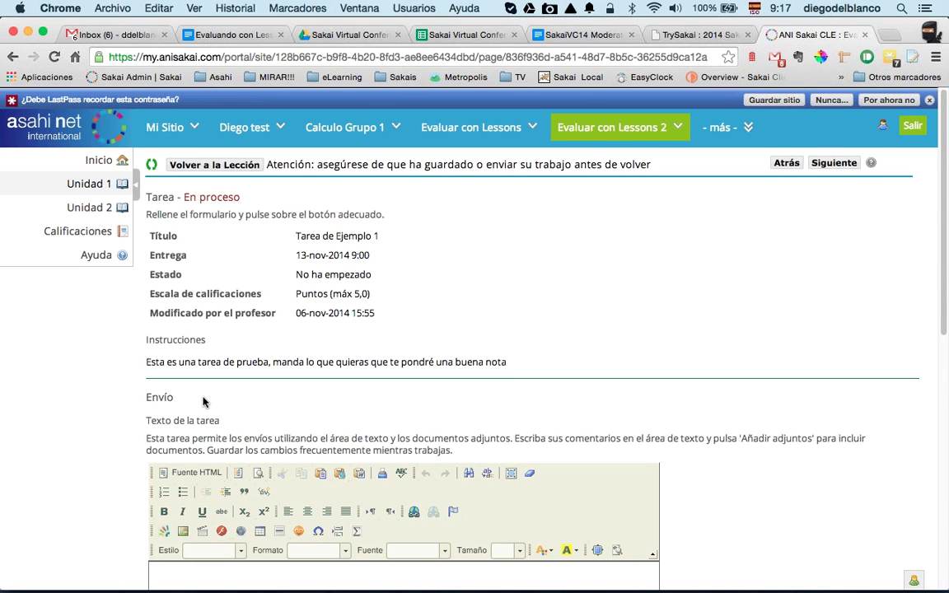
Step: Submit 'Hola que tal' as the assignment answer, then return to page 2 of Unidad 1
scroll(204, 402, "down", 2)
left_click(197, 521)
type("Hola que teal")
key("BackSpace")
key("BackSpace")
key("BackSpace")
type("al")
scroll(199, 492, "down", 10)
left_click(182, 419)
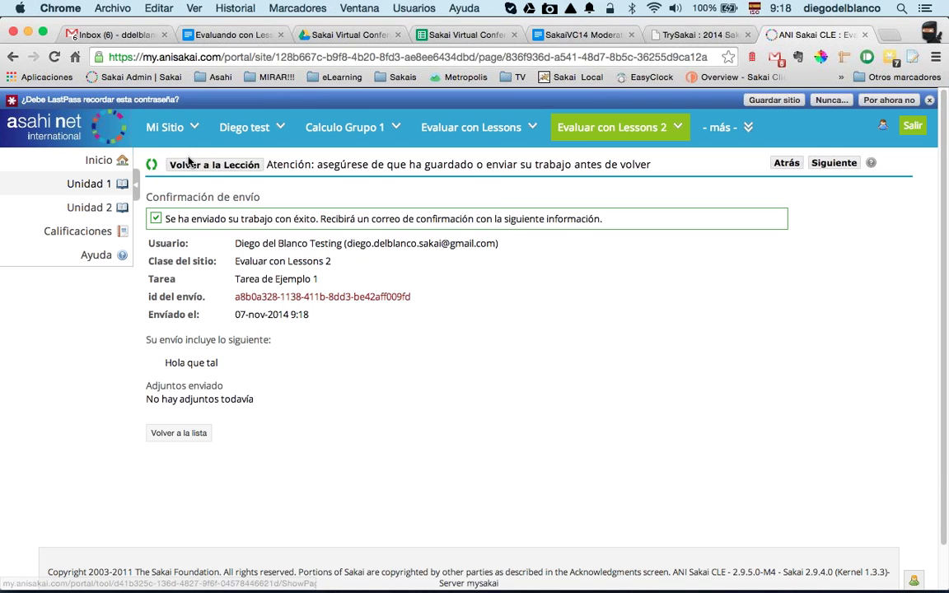
left_click(188, 165)
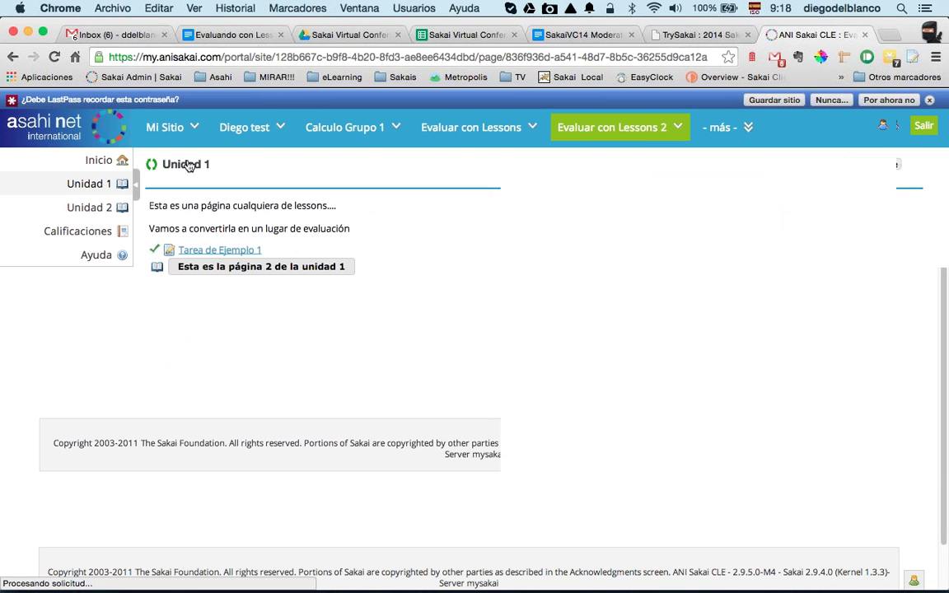
left_click(206, 272)
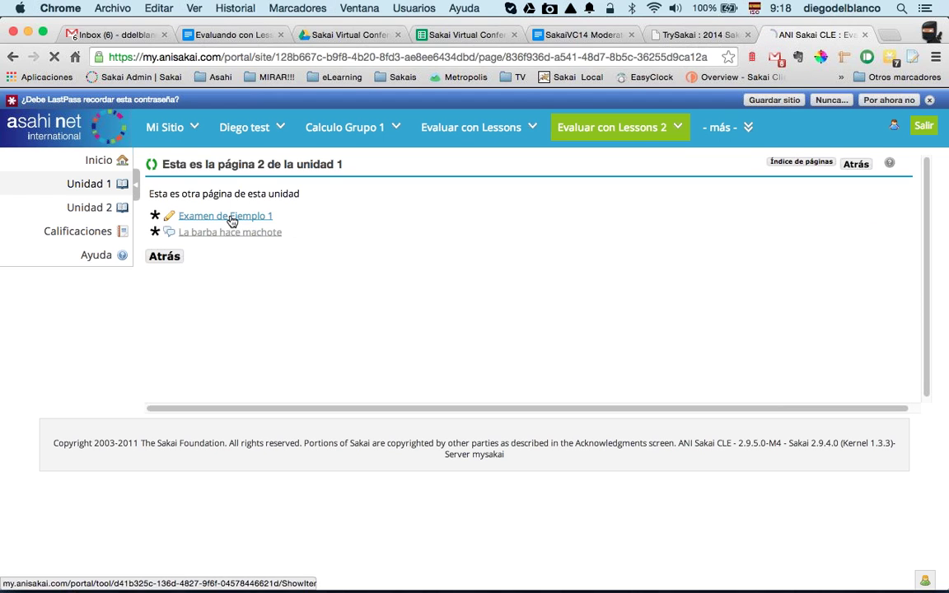
Step: Take Examen de Ejemplo 1, answering Nostromo and 16, and submit it for grading
left_click(231, 219)
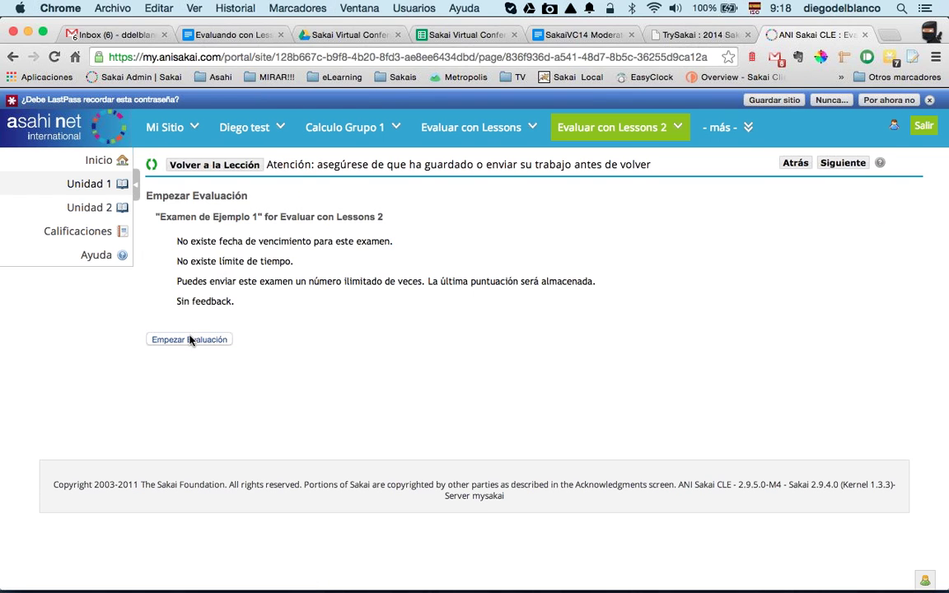
left_click(191, 339)
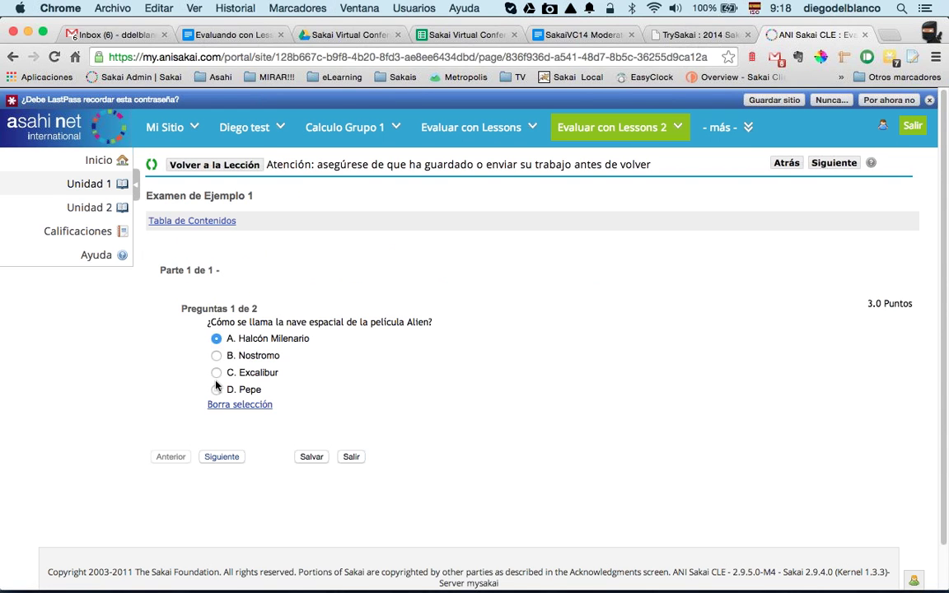
left_click(216, 356)
left_click(214, 459)
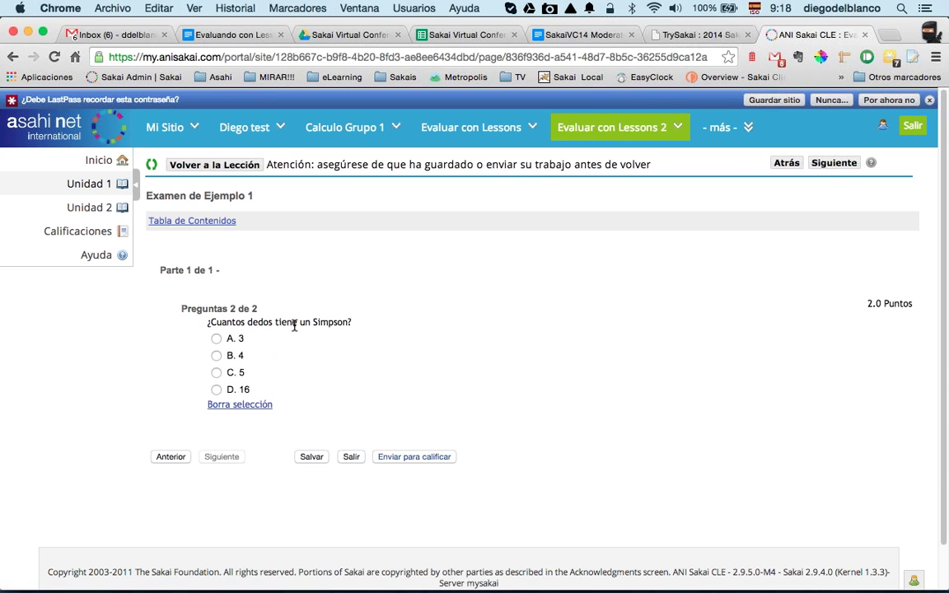
left_click(217, 391)
left_click(412, 458)
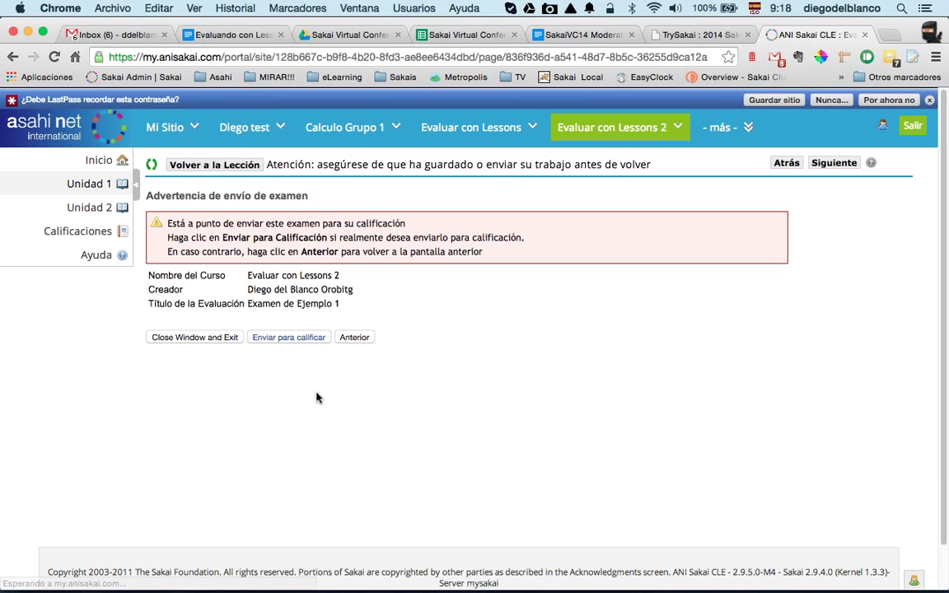
left_click(272, 338)
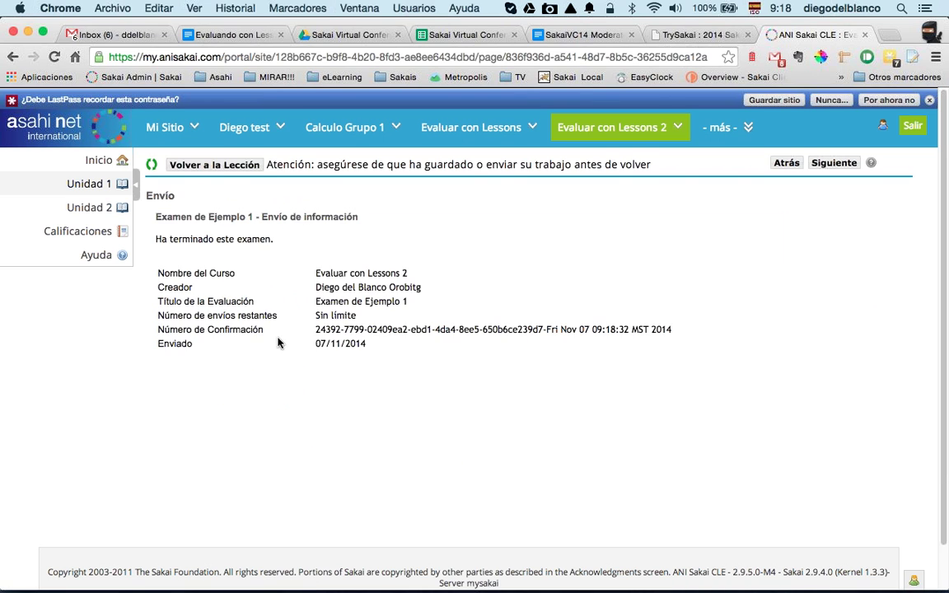
left_click(216, 166)
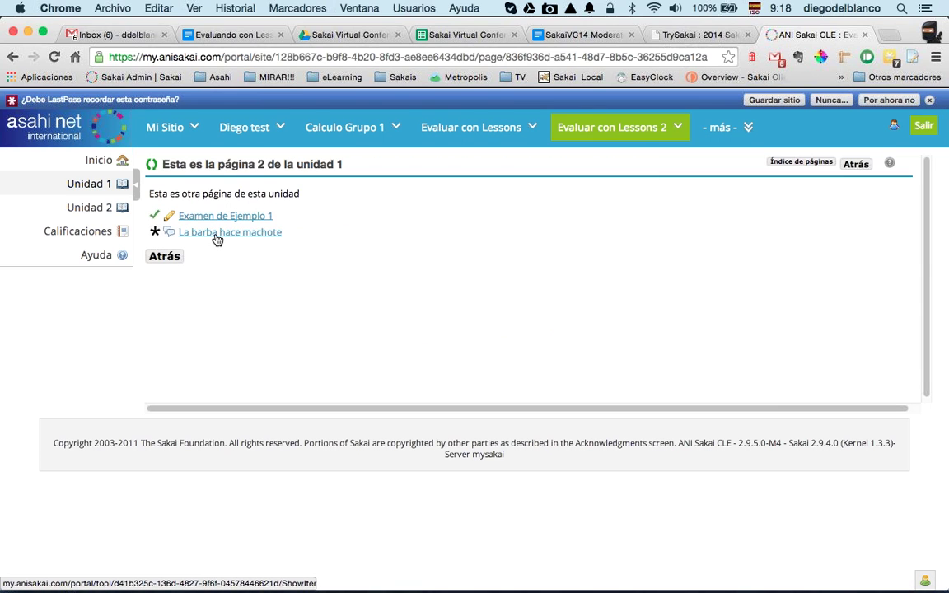
Step: Post a 'Hola' reply to the Eso parece conversation in La barba hace machote
left_click(215, 235)
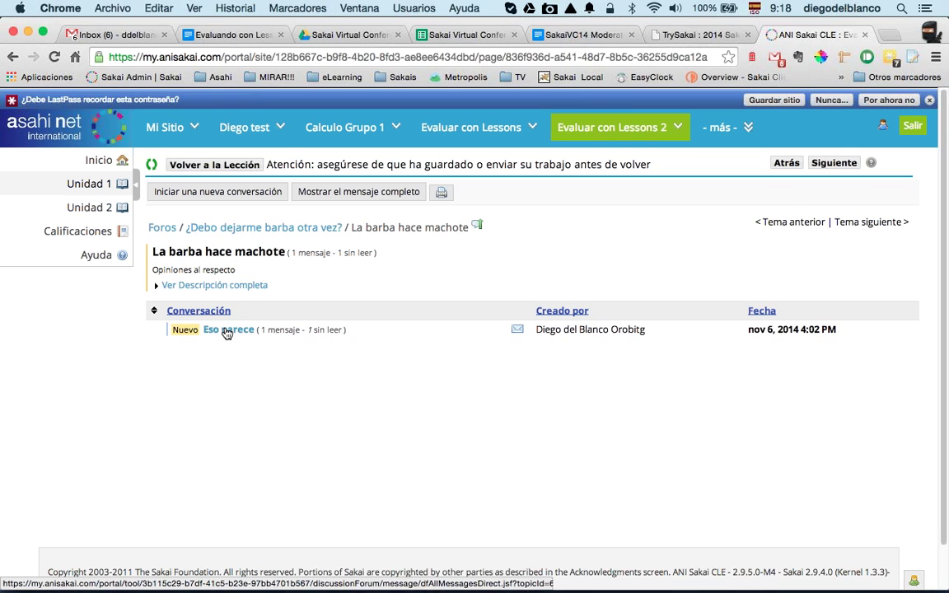
left_click(229, 333)
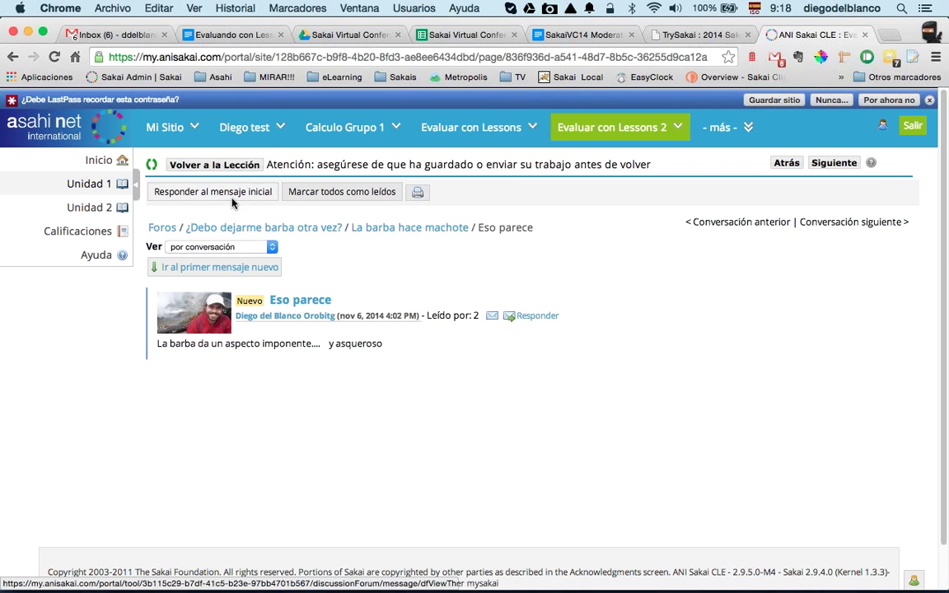
left_click(232, 197)
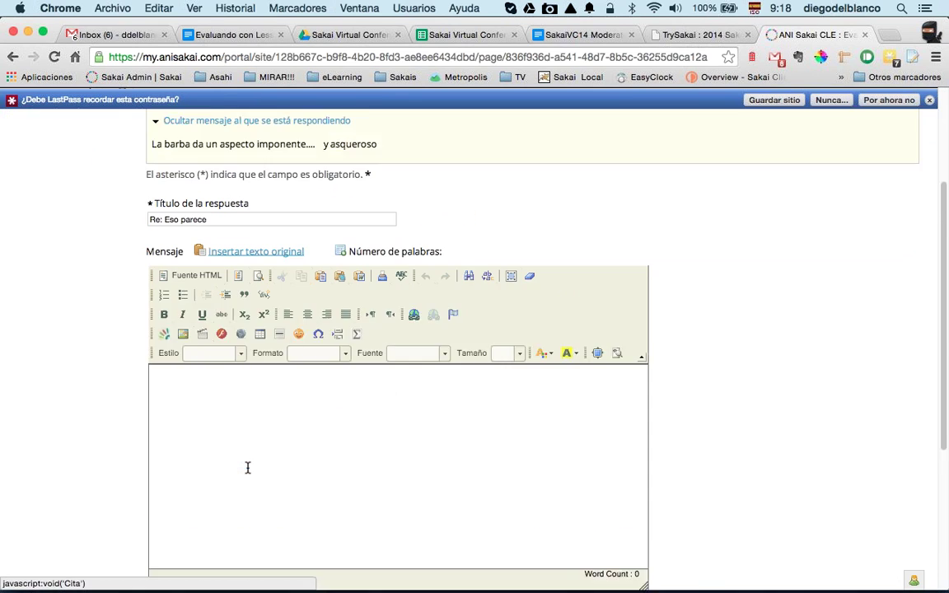
scroll(248, 468, "down", 3)
left_click(251, 399)
type("Hola")
scroll(218, 472, "down", 5)
left_click(166, 429)
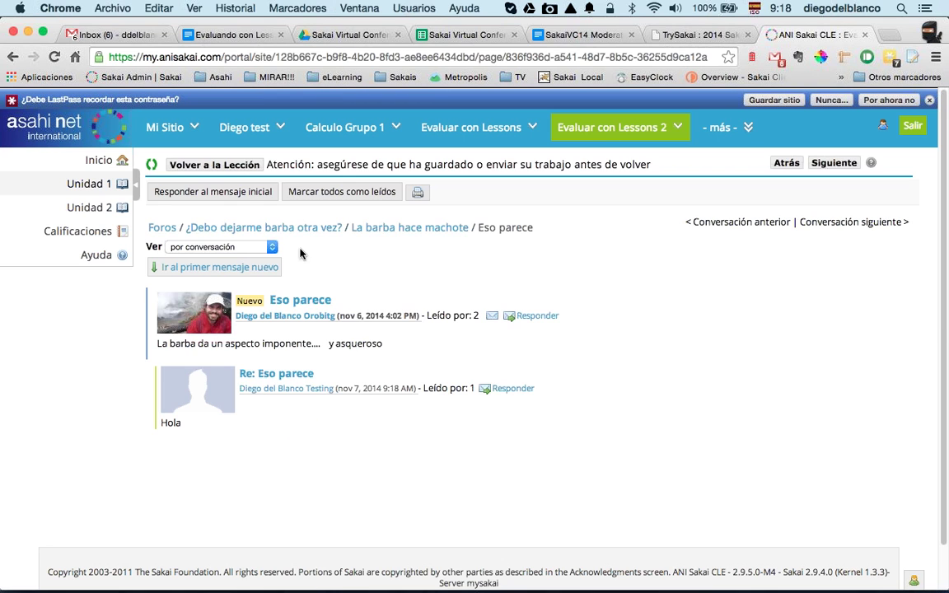
Step: Return to the lesson and go through the page index to page 2 of unit 1
left_click(216, 164)
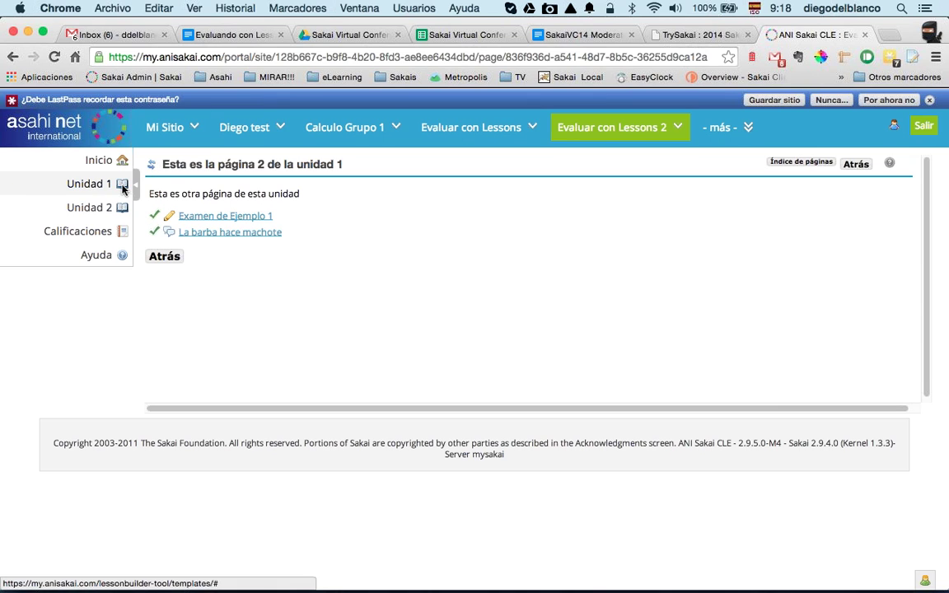
left_click(789, 164)
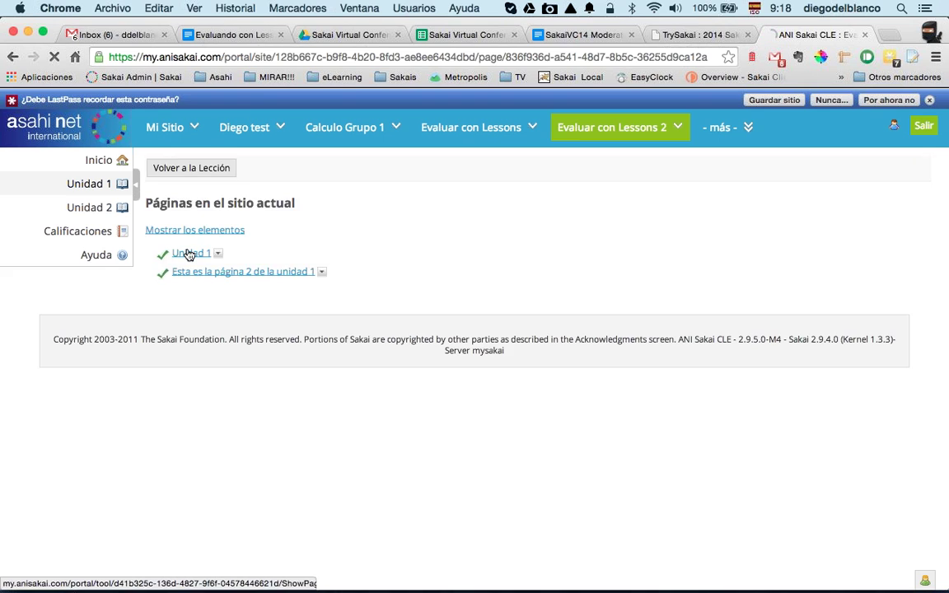
left_click(189, 254)
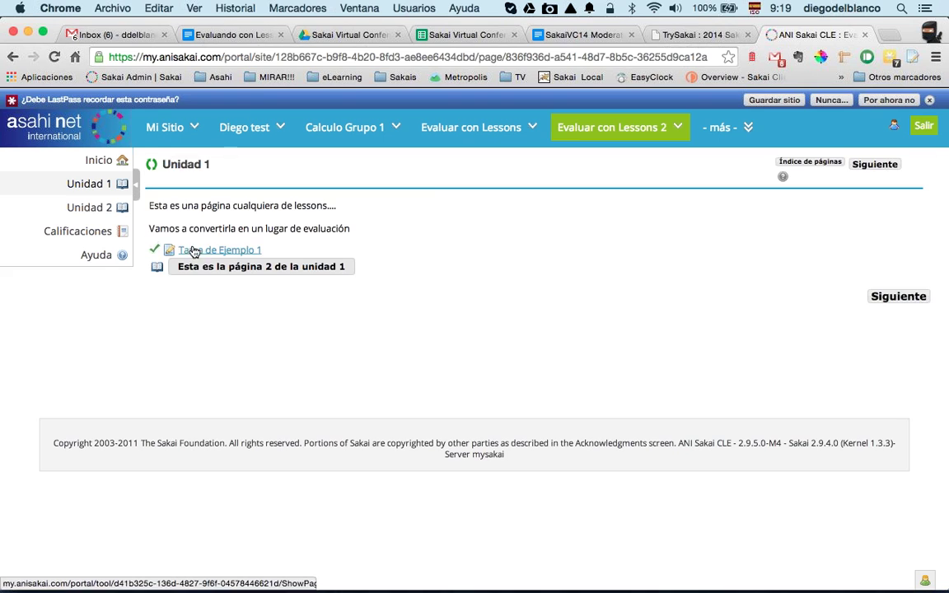
left_click(806, 162)
left_click(198, 275)
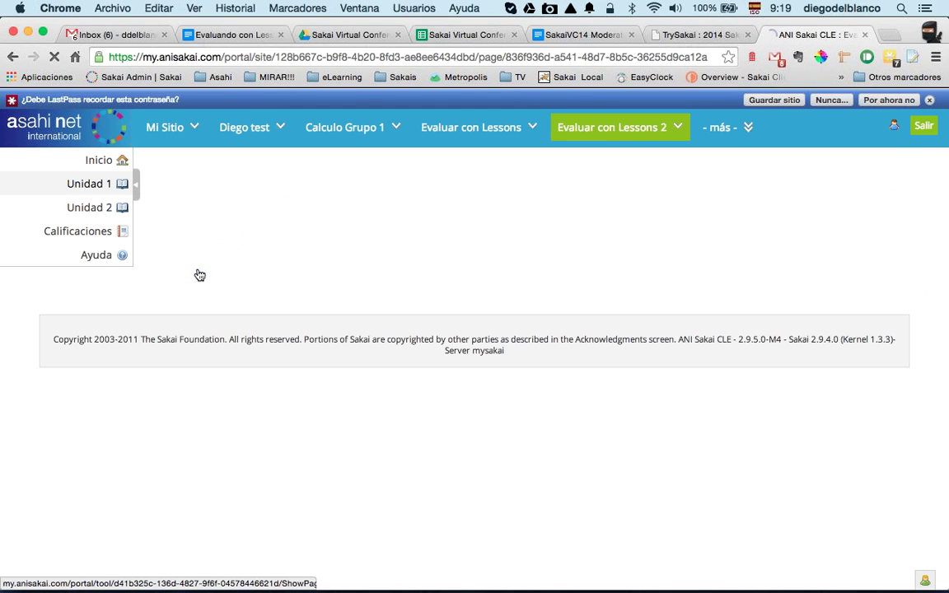
Step: Check the 1/1 grade for page 2 of unit 1 in Calificaciones, then go to Evaluar con Lessons
left_click(83, 234)
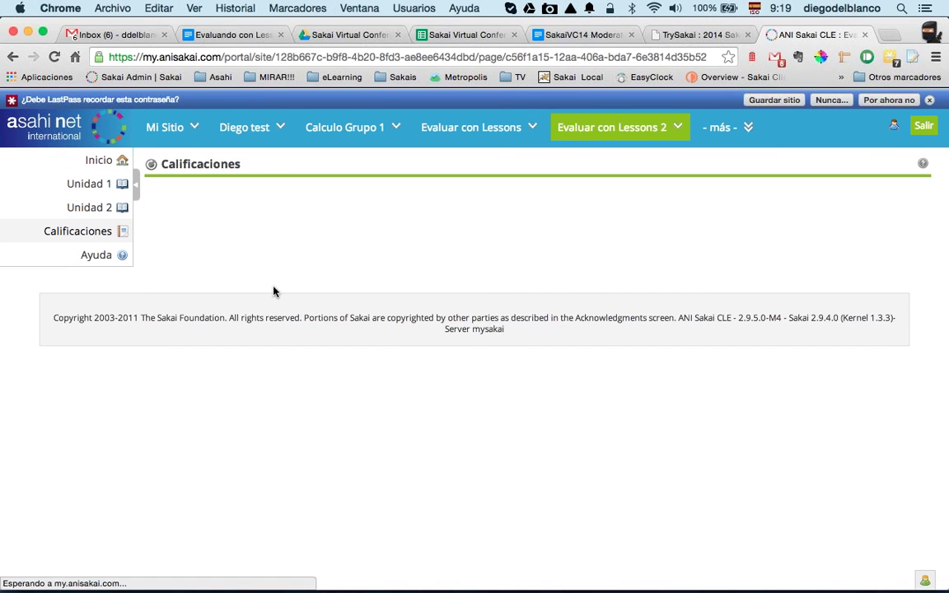
left_click_drag(573, 347, 613, 348)
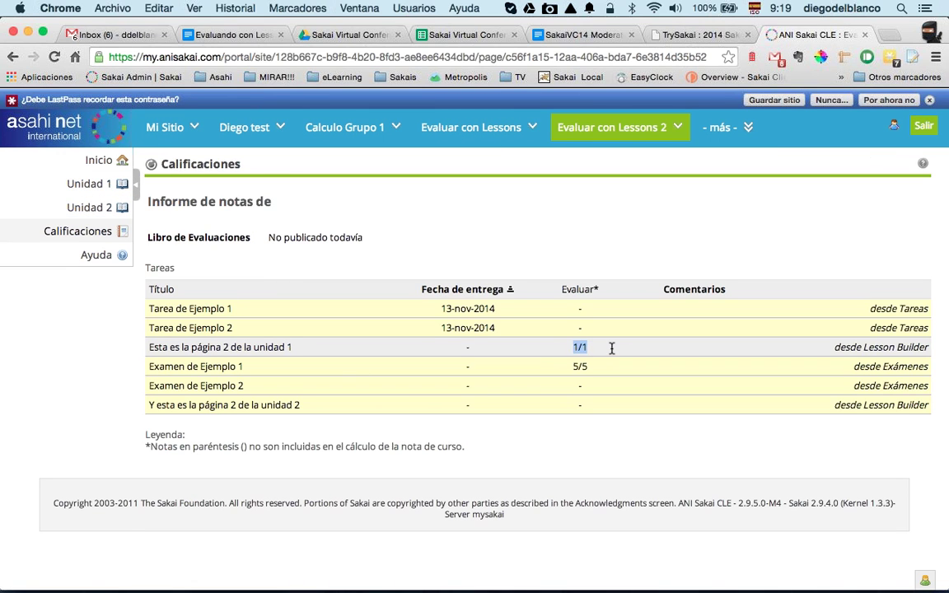
left_click(612, 346)
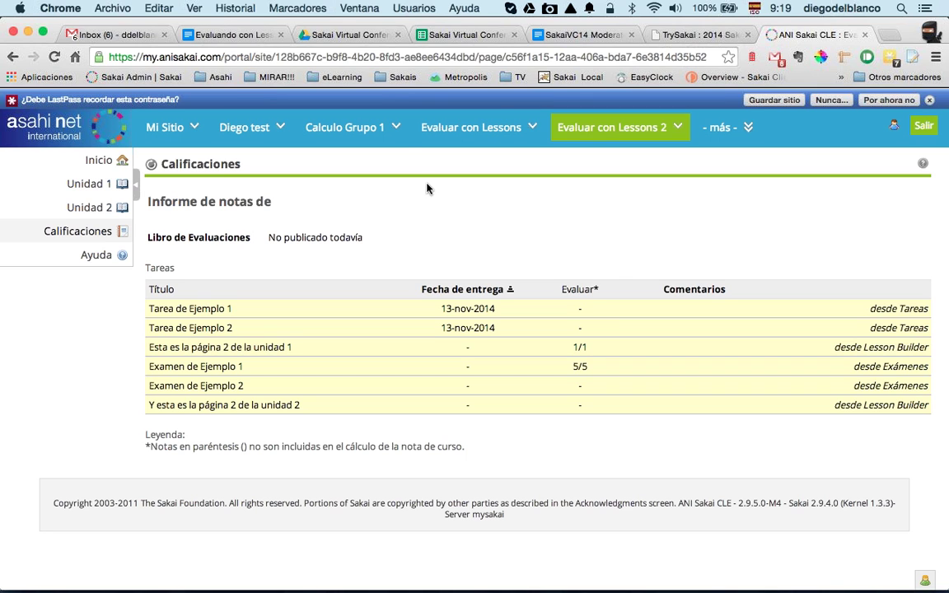
left_click(457, 145)
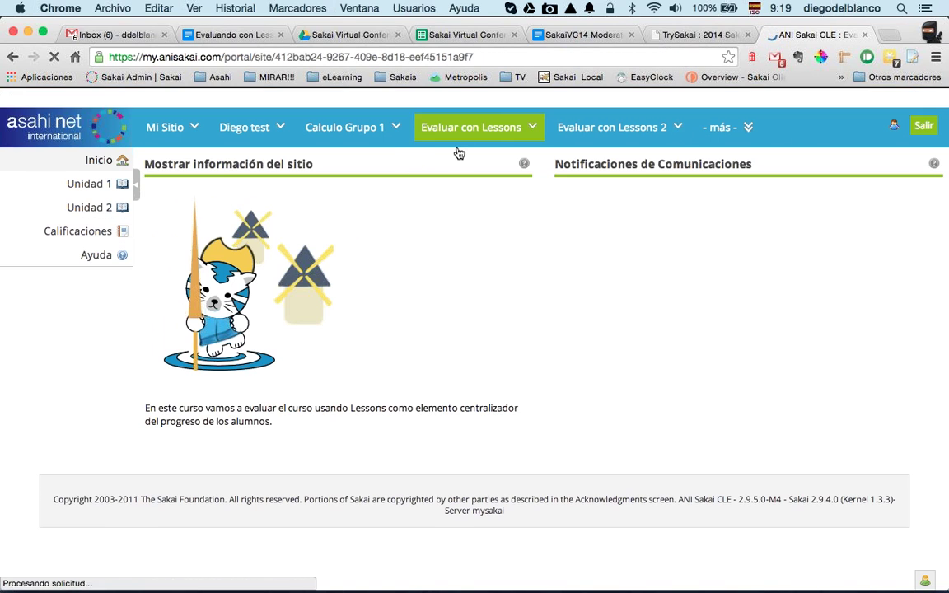
Step: Open the site's grade report and review category weights, including Exámenes at 25%
left_click(91, 238)
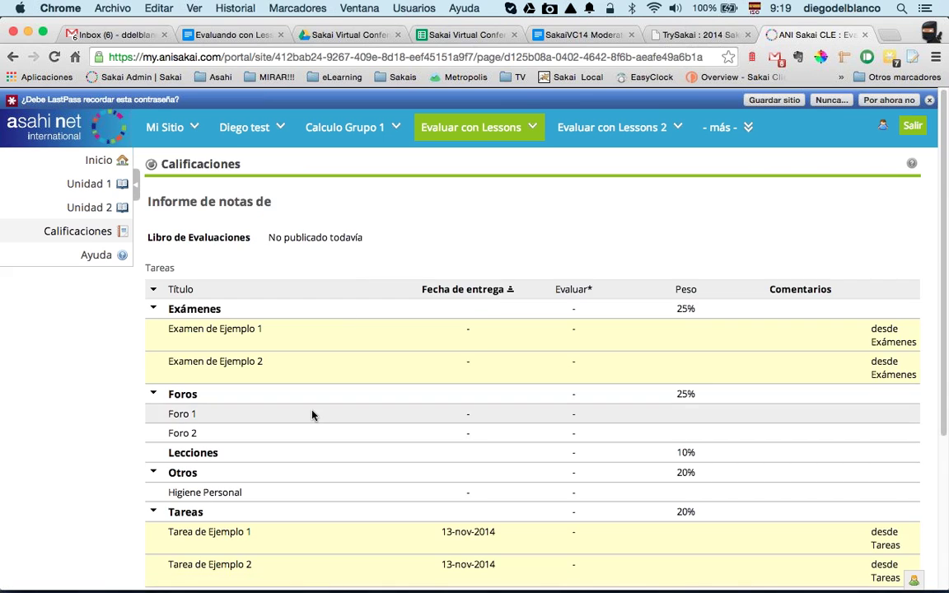
scroll(311, 413, "down", 3)
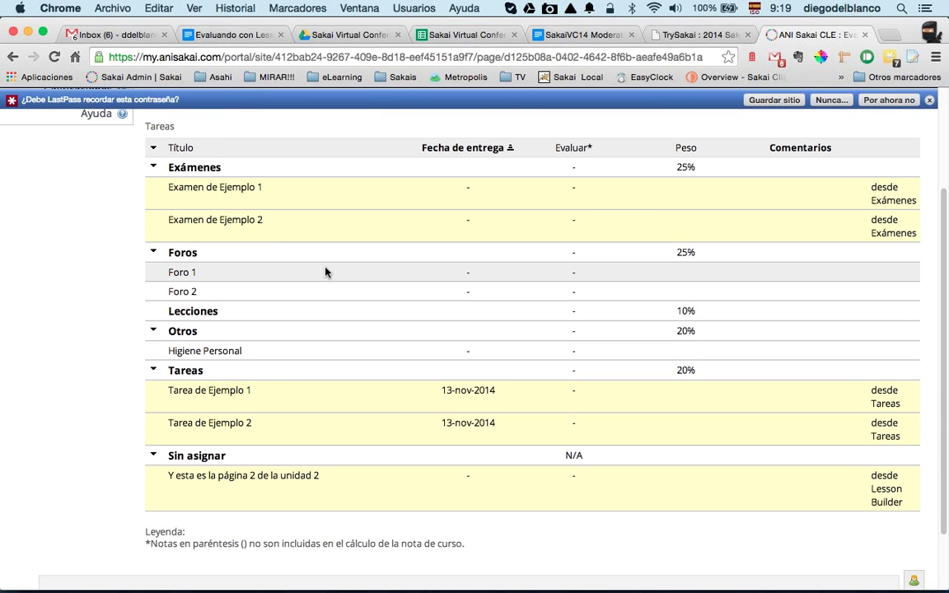
scroll(325, 272, "up", 3)
scroll(267, 417, "down", 3)
scroll(234, 271, "up", 3)
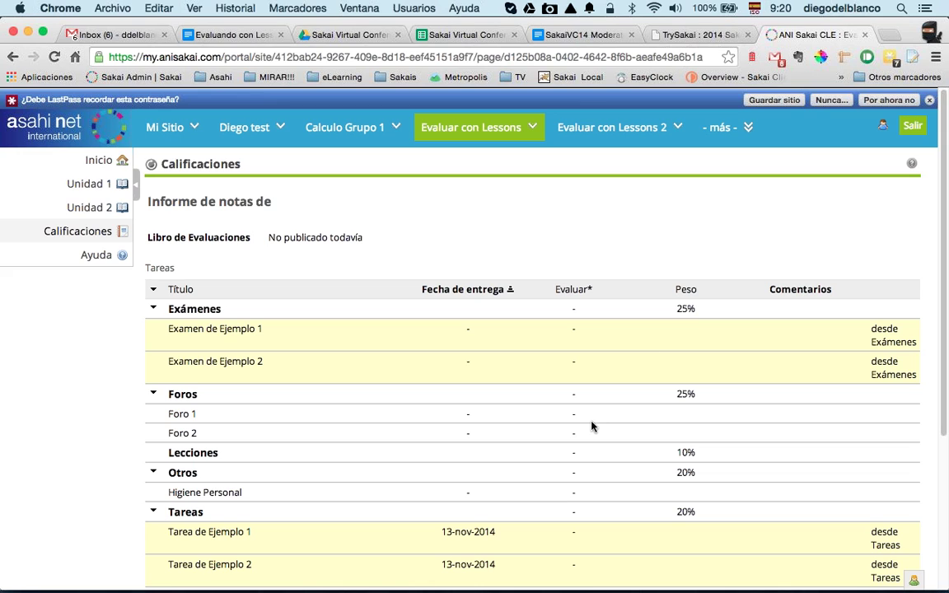
left_click_drag(702, 313, 675, 310)
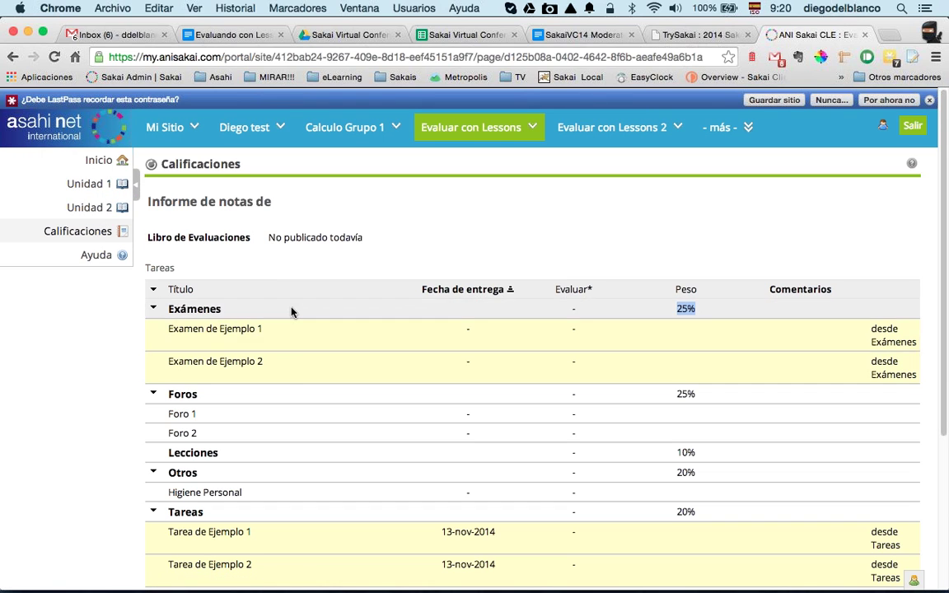
Step: Point out the unit 2 page listed under Sin asignar in the gradebook
scroll(293, 311, "down", 3)
left_click_drag(167, 511, 163, 510)
left_click(324, 512)
left_click(163, 512)
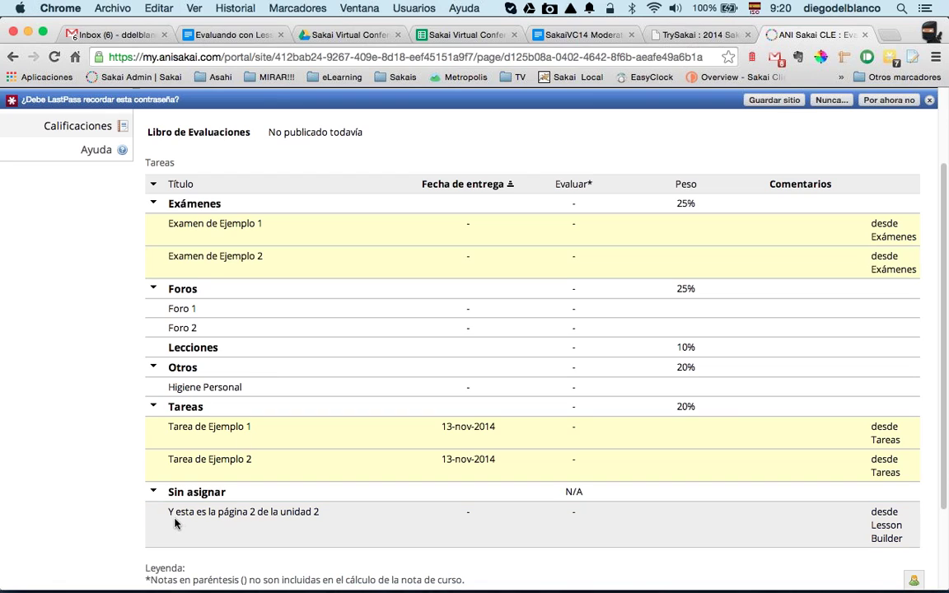
left_click_drag(169, 513, 325, 516)
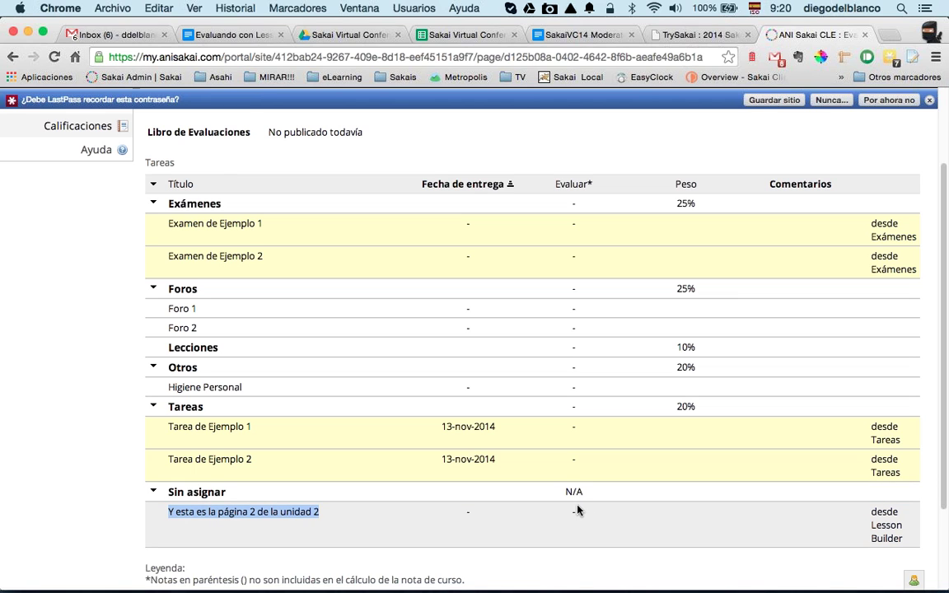
scroll(649, 258, "up", 3)
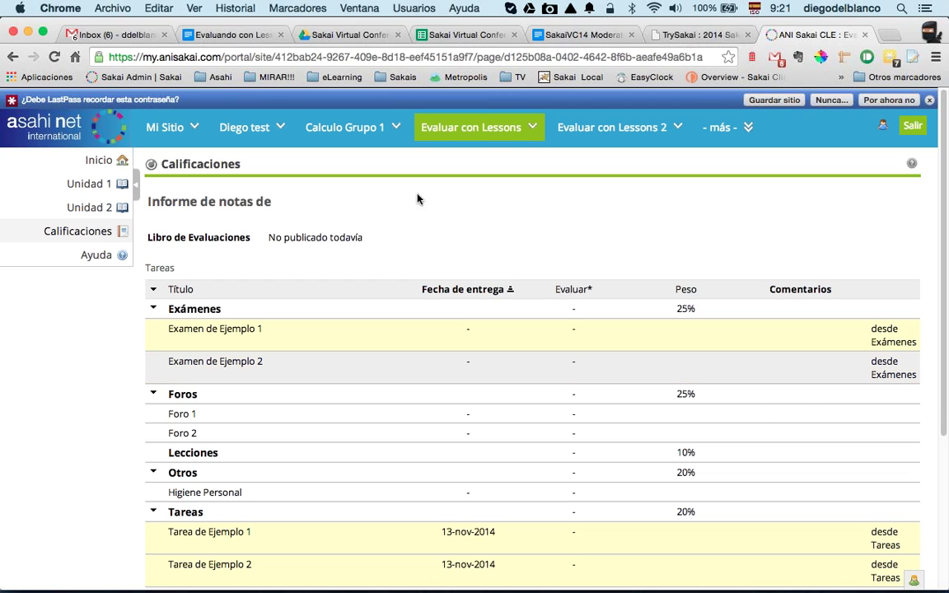
left_click(152, 58)
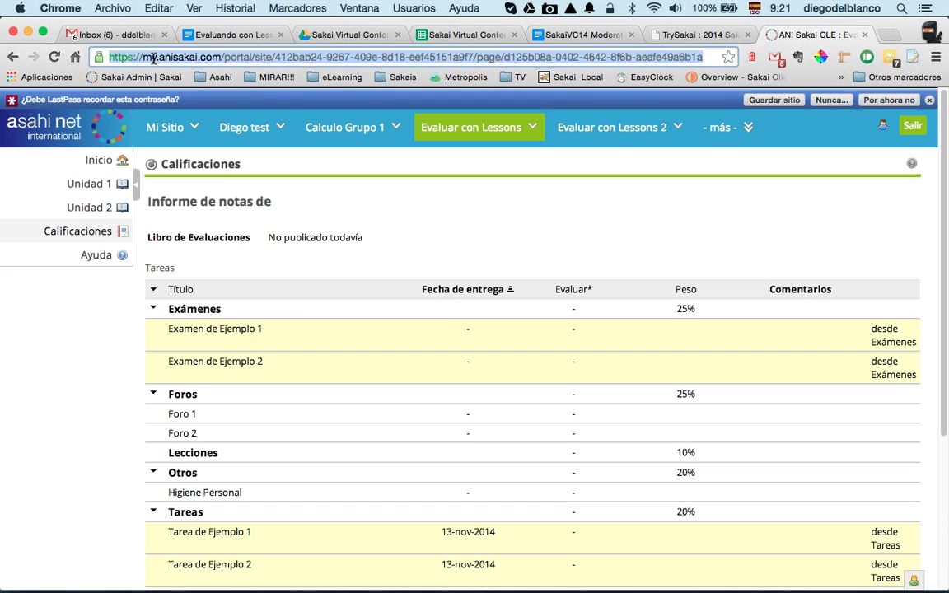
Step: Change the address from my. to mi.anisakai.com and load the Bienvenidos welcome page
left_click(142, 57)
left_click_drag(142, 58, 673, 69)
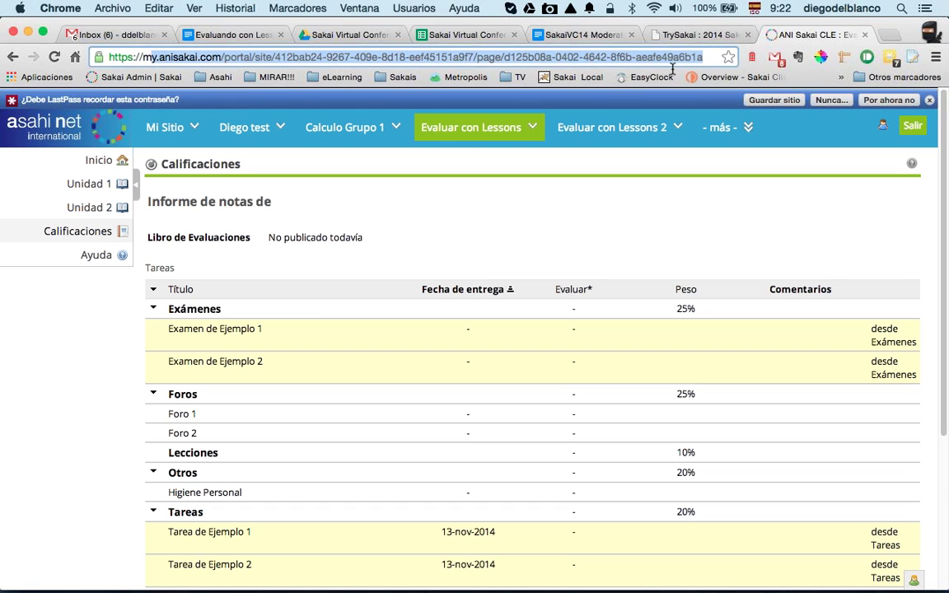
type("mi.")
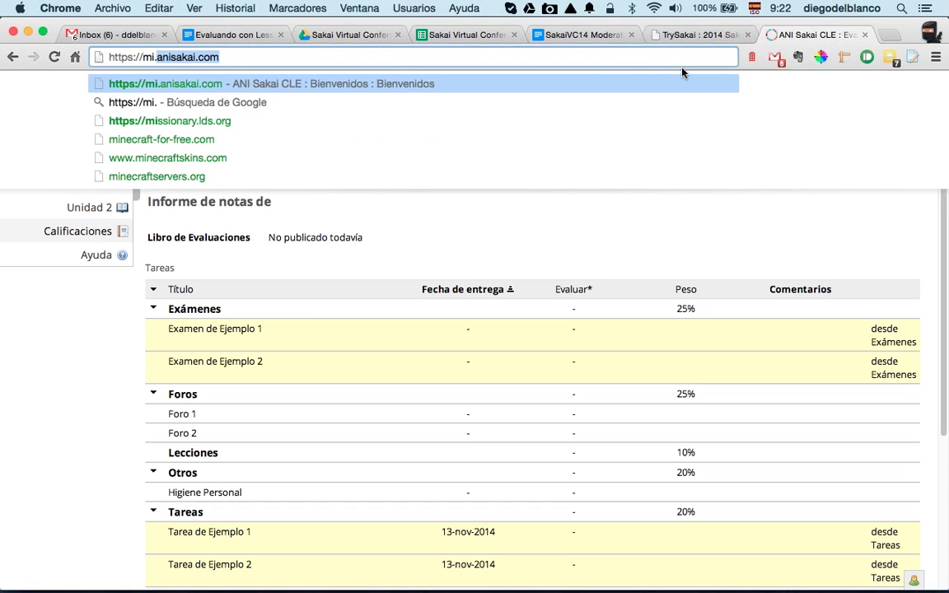
key("Right")
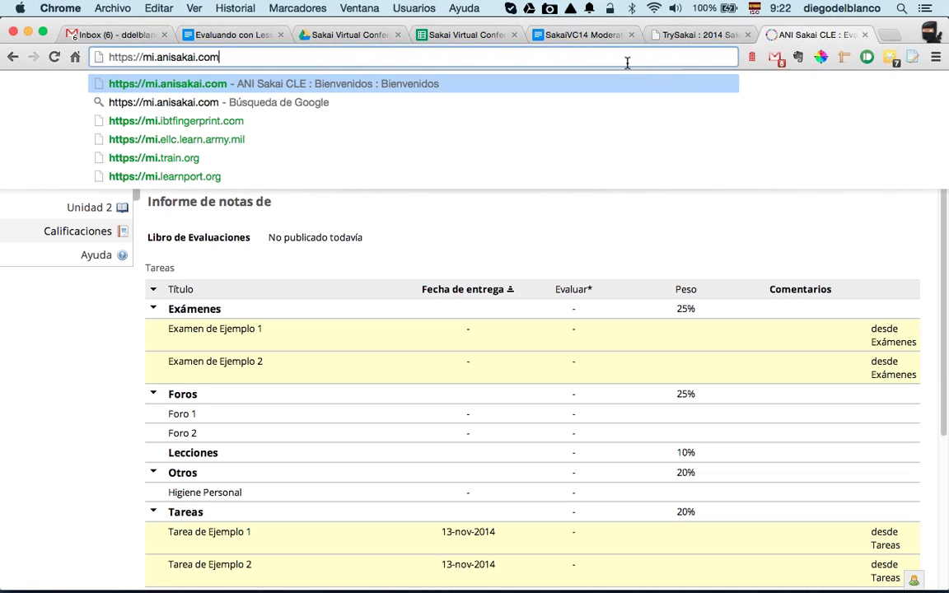
left_click_drag(217, 58, 107, 59)
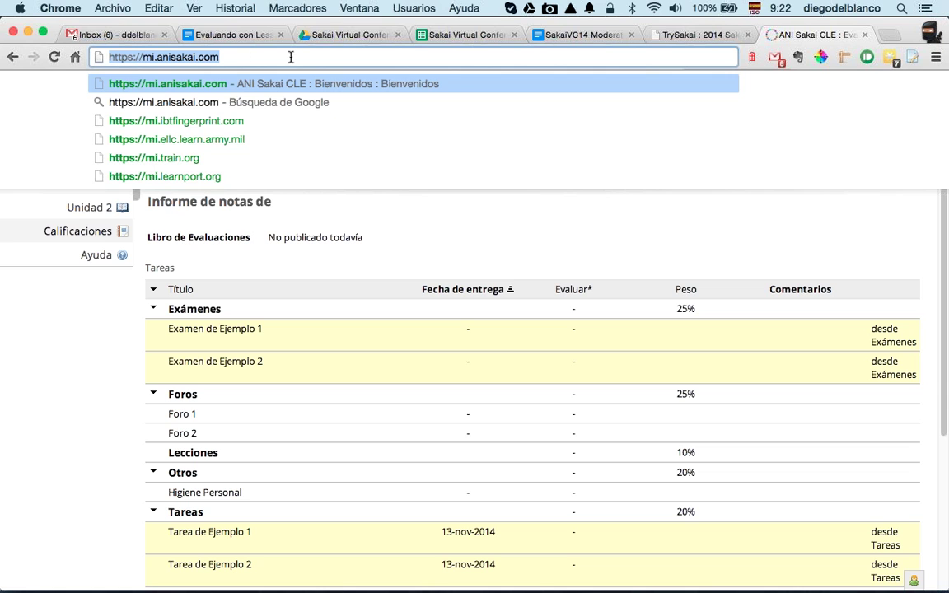
key("Return")
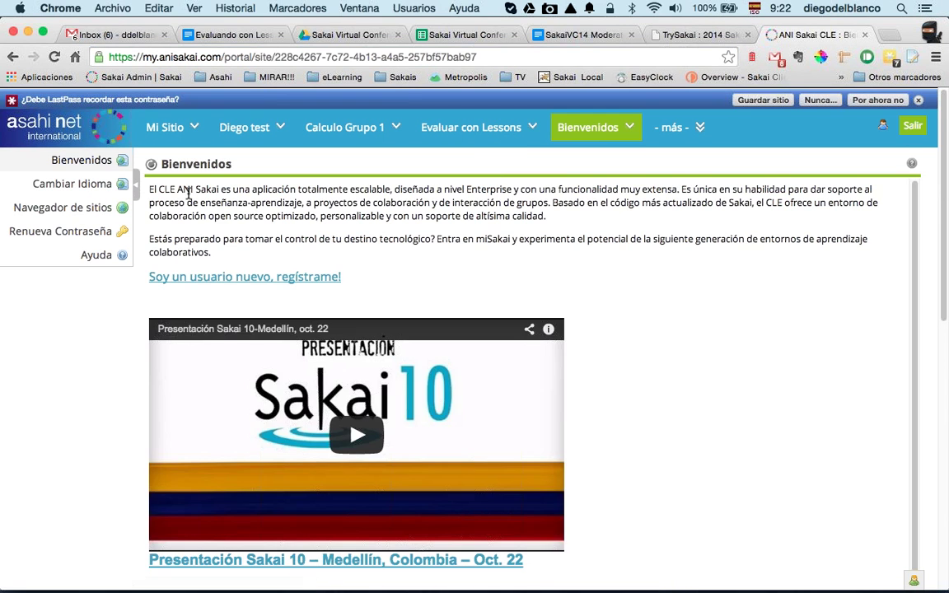
scroll(428, 230, "down", 1)
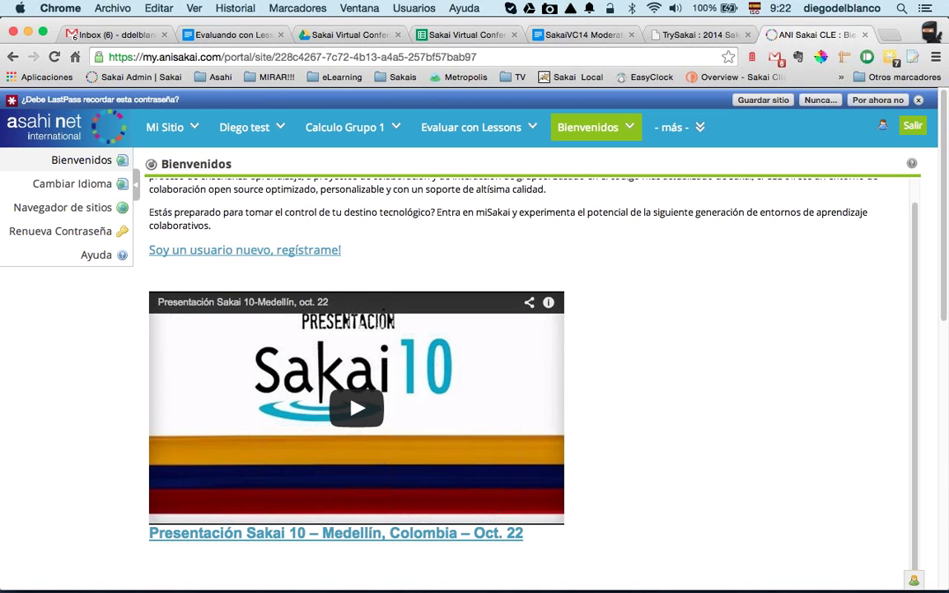
double_click(147, 58)
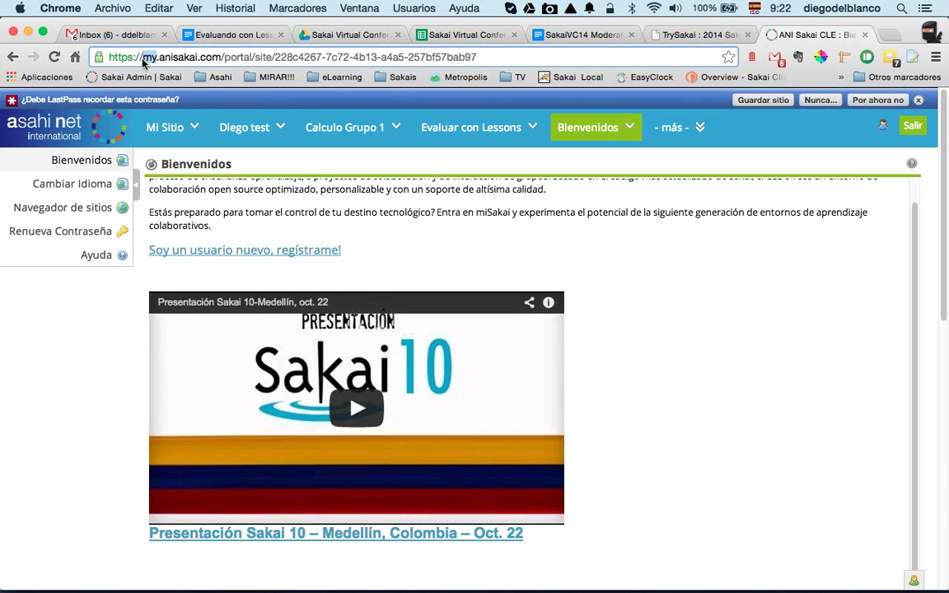